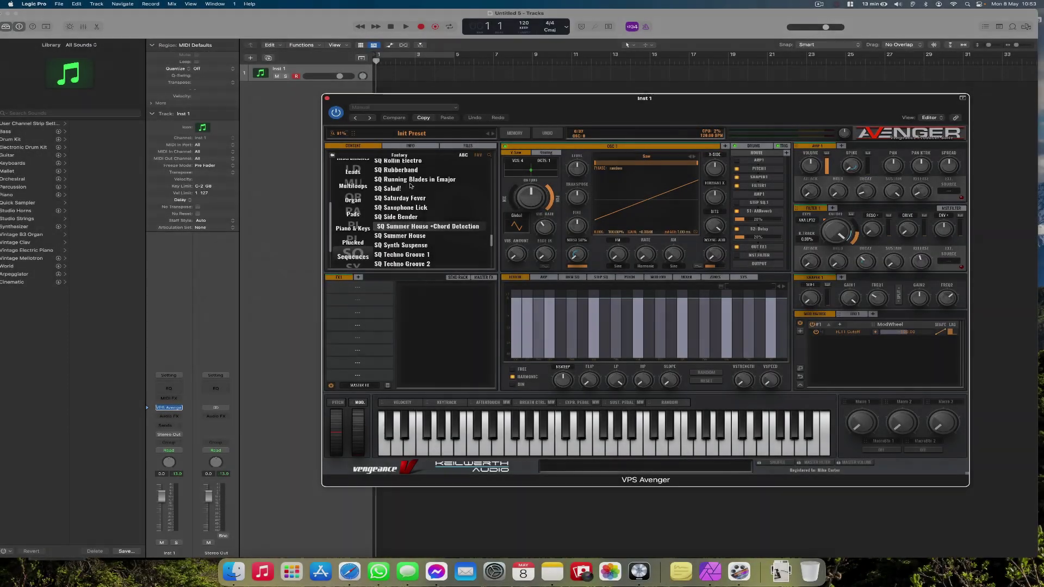
Load the SQ Rubberband sequence preset on the Inst 1 track and record a four-bar MIDI part with it.
{"action": "scroll", "coordinate": [411, 186], "scroll_direction": "up", "scroll_amount": 3}
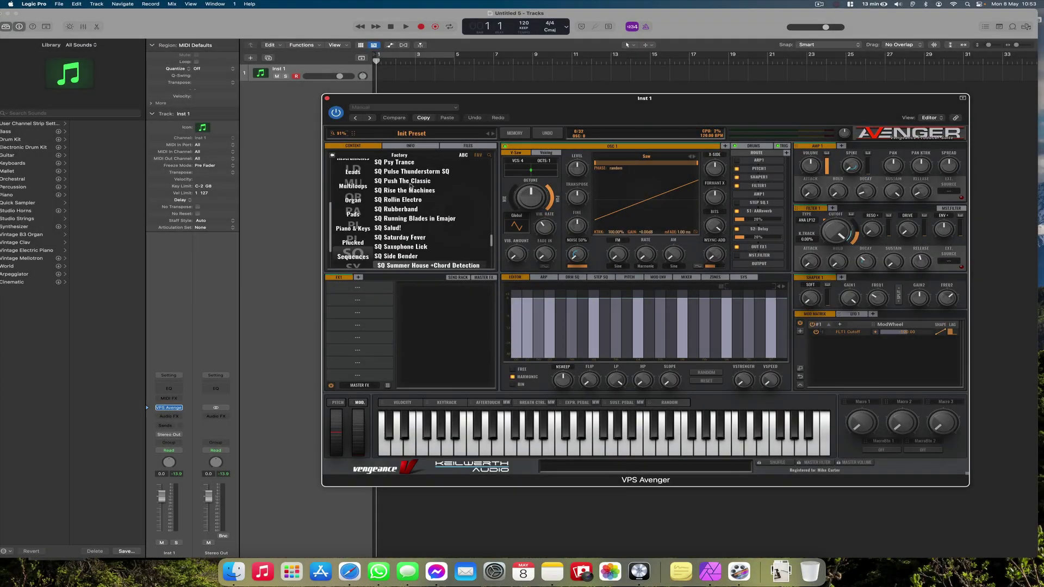
{"action": "left_click", "coordinate": [410, 211]}
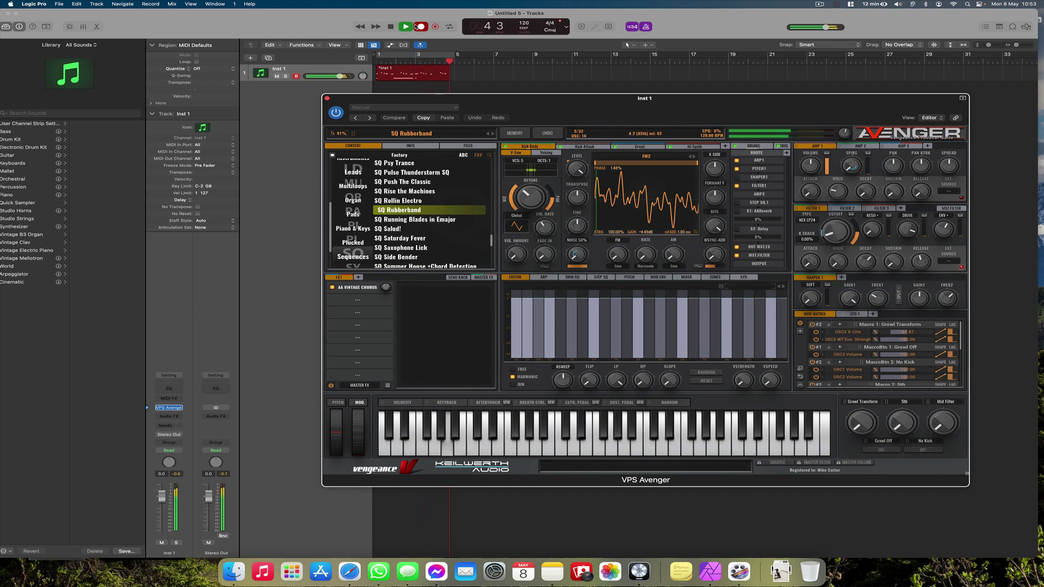
{"action": "key", "text": "space"}
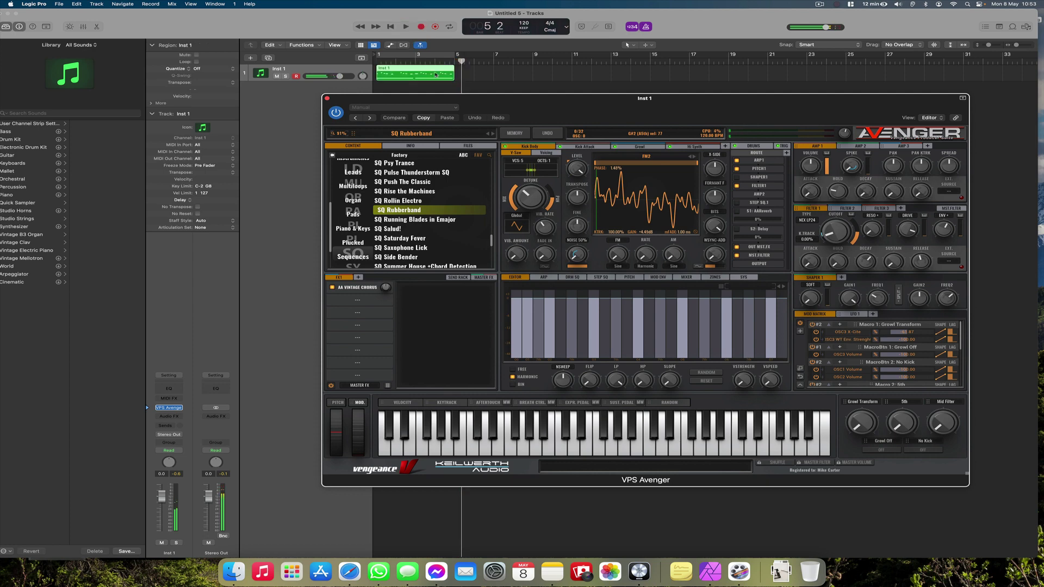
Quantize the recorded Inst 1 region to 1/16 notes.
{"action": "left_click", "coordinate": [435, 75]}
{"action": "key", "text": "q"}
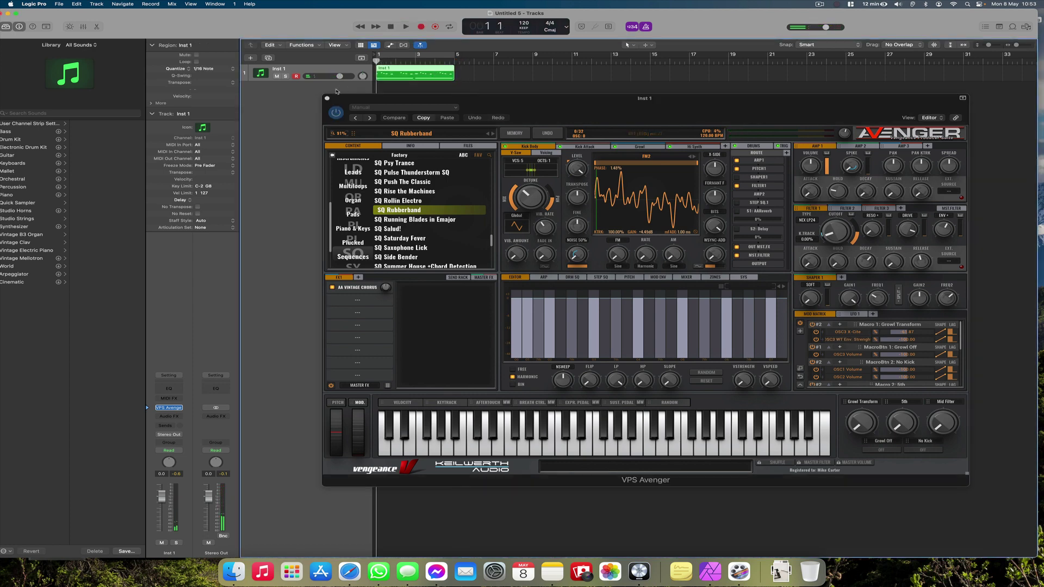
Duplicate the Inst 1 track with its instrument and copy the recorded region onto the new Inst 2 track.
{"action": "double_click", "coordinate": [341, 89]}
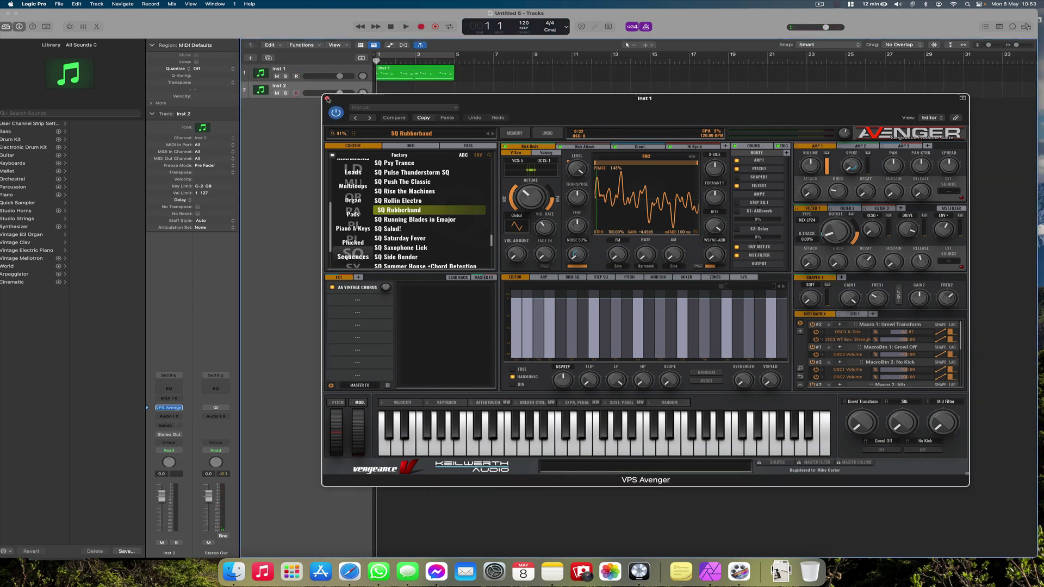
{"action": "left_click", "coordinate": [326, 98]}
{"action": "left_click_drag", "start_coordinate": [397, 76], "coordinate": [397, 96]}
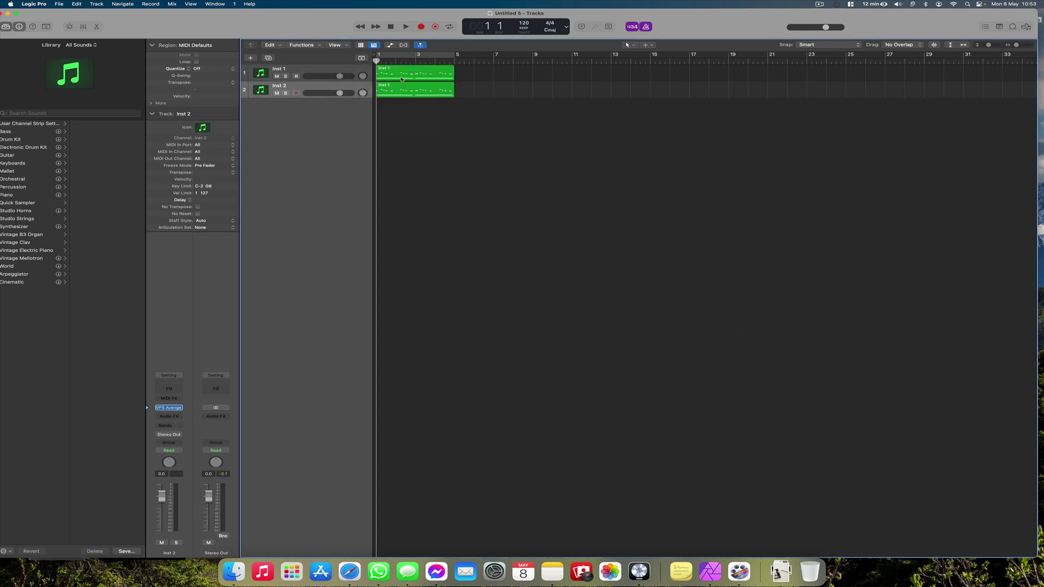
Delete all the short melody notes from the Inst 1 region, keeping only the long low notes.
{"action": "double_click", "coordinate": [403, 77]}
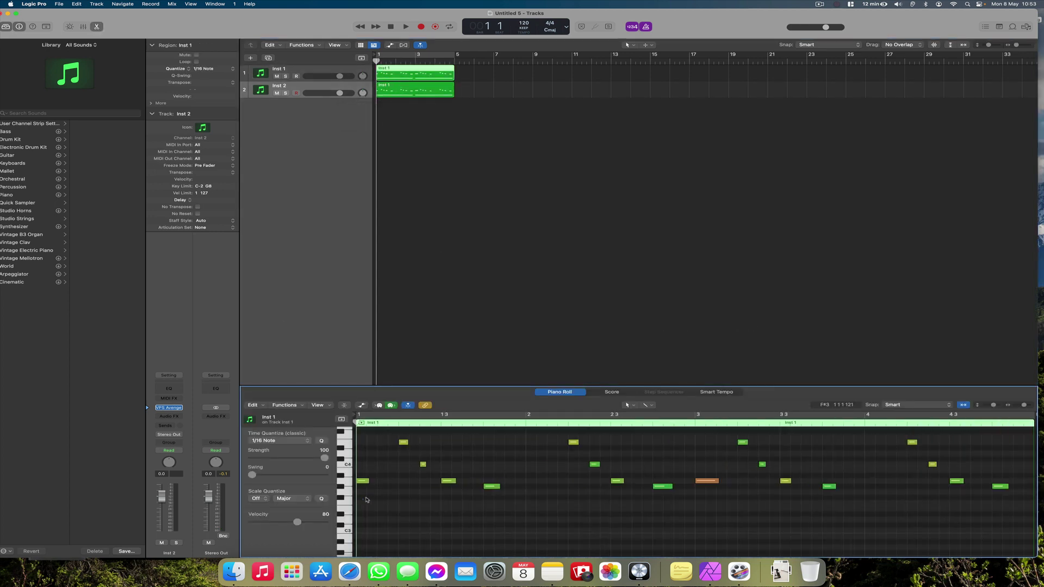
{"action": "left_click_drag", "start_coordinate": [366, 500], "coordinate": [676, 524]}
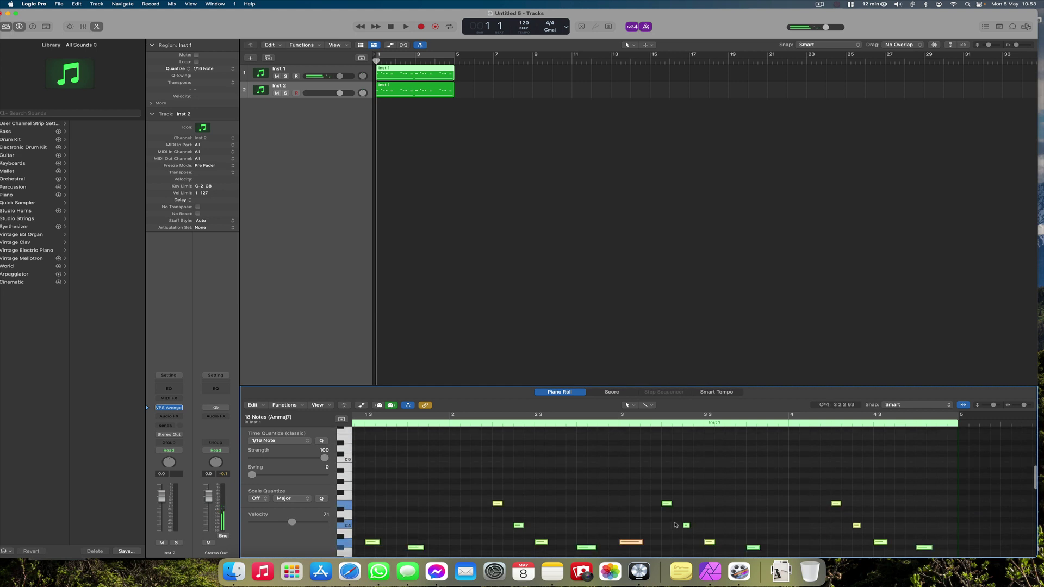
{"action": "scroll", "coordinate": [676, 524], "scroll_direction": "down", "scroll_amount": 3}
{"action": "key", "text": "Delete"}
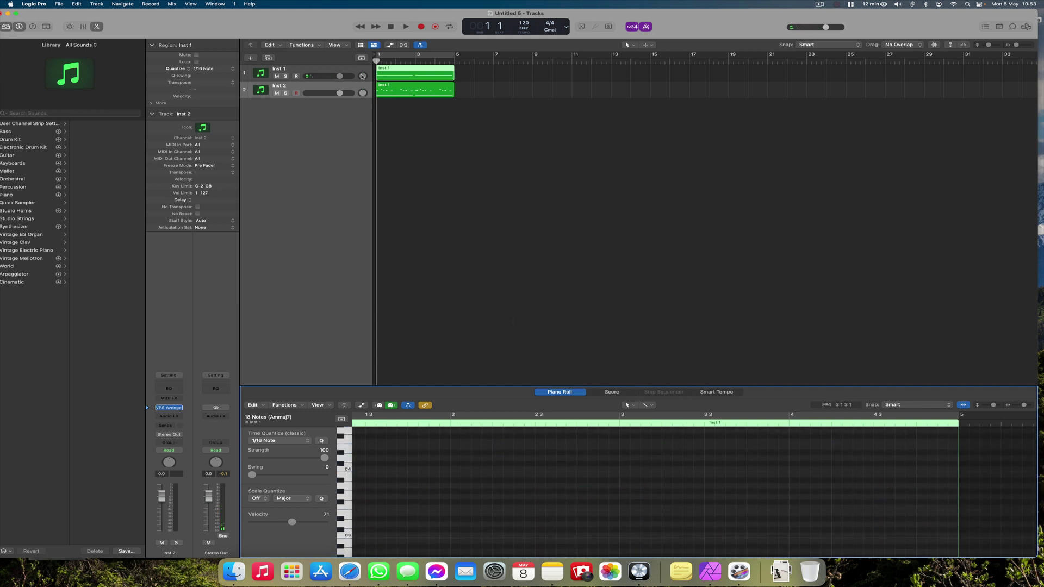
Delete the long low notes from the copied region on Inst 2, keeping only the melody.
{"action": "left_click", "coordinate": [405, 90]}
{"action": "scroll", "coordinate": [474, 488], "scroll_direction": "down", "scroll_amount": 5}
{"action": "left_click_drag", "start_coordinate": [475, 485], "coordinate": [825, 541]}
{"action": "key", "text": "Delete"}
Play back the separated bass and melody tracks together.
{"action": "left_click", "coordinate": [283, 72]}
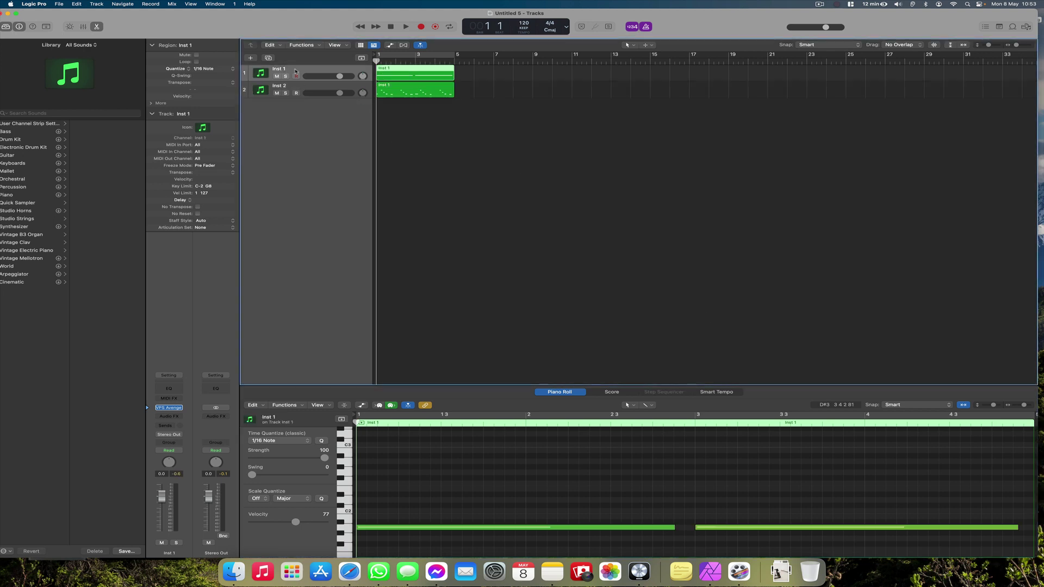
{"action": "key", "text": "space"}
{"action": "left_click", "coordinate": [296, 94]}
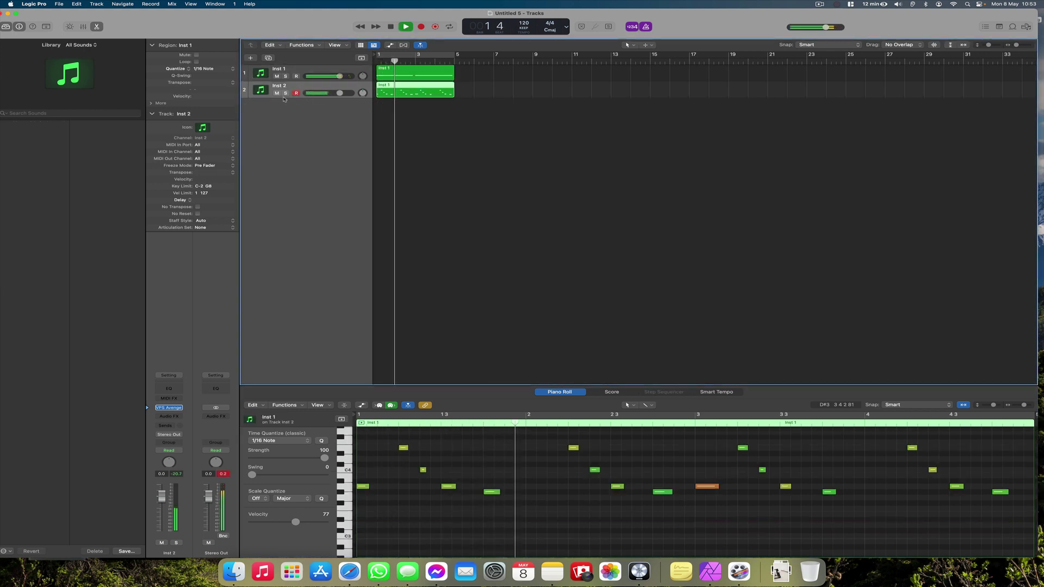
{"action": "key", "text": "space"}
Solo the Inst 2 track and open its VPS Avenger instrument.
{"action": "left_click", "coordinate": [285, 93]}
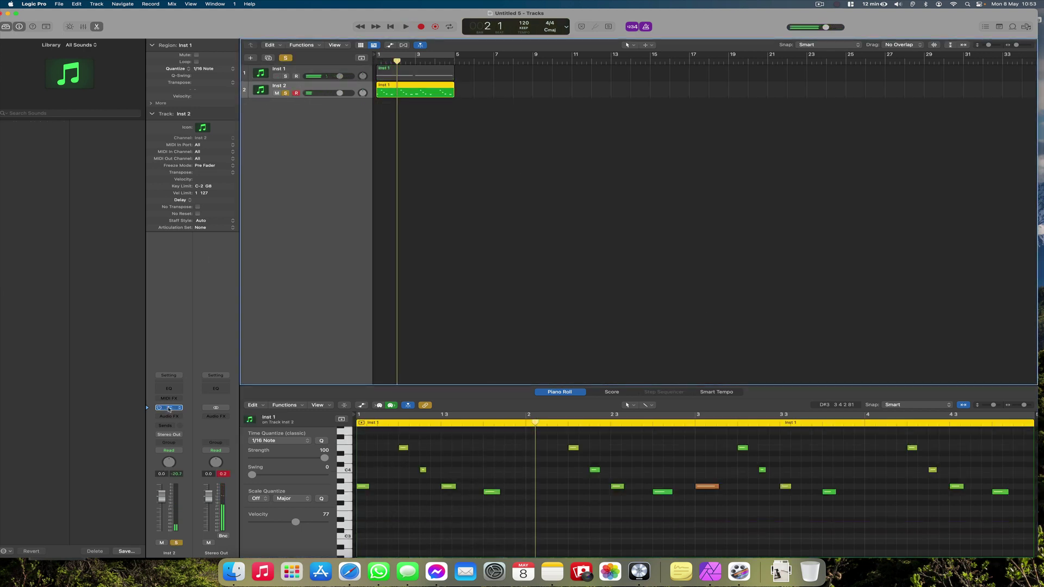
{"action": "left_click", "coordinate": [169, 408]}
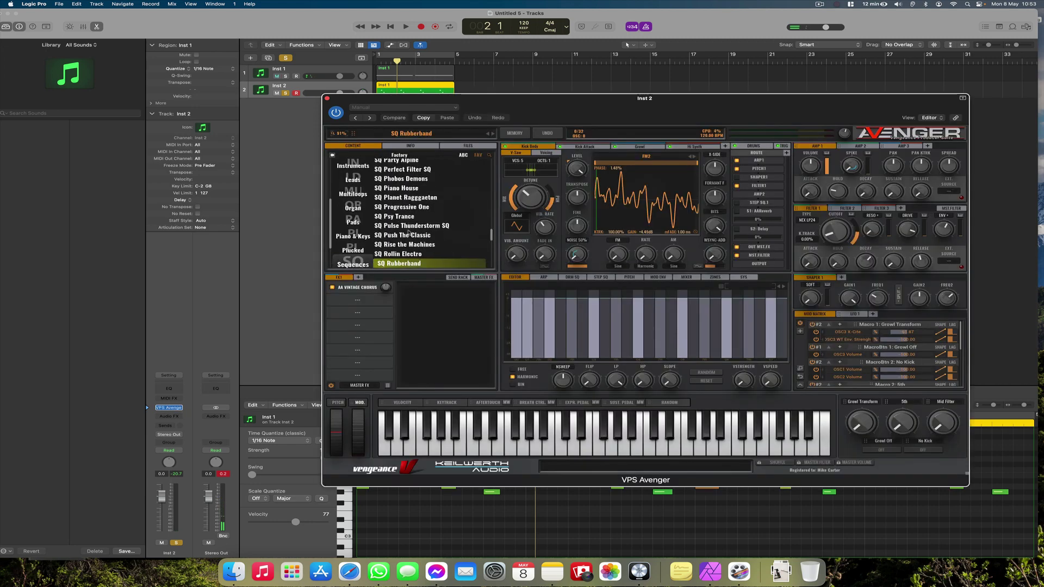
Play the melody from the start while trying the presets SQ Progressive One, SQ Psy Trance, SQ Rise the Machines and SQ Rollin Electro.
{"action": "left_click", "coordinate": [411, 207]}
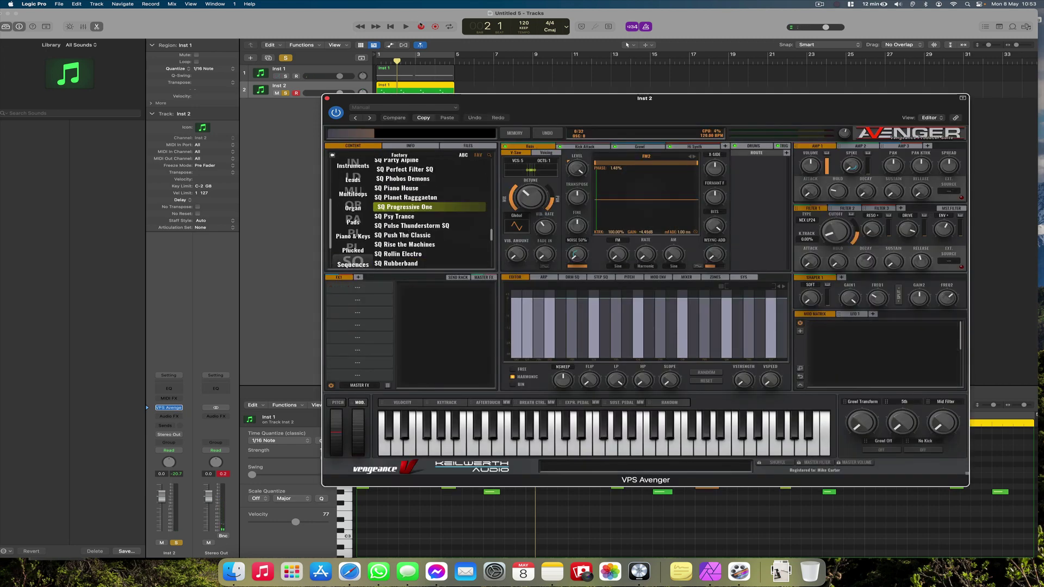
{"action": "left_click", "coordinate": [379, 62]}
{"action": "key", "text": "space"}
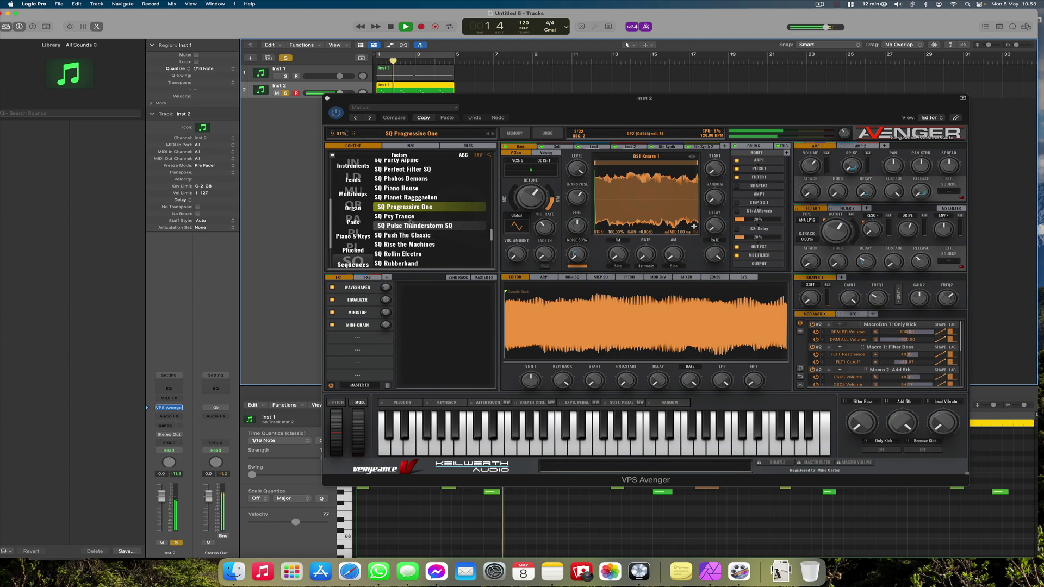
{"action": "left_click", "coordinate": [409, 218]}
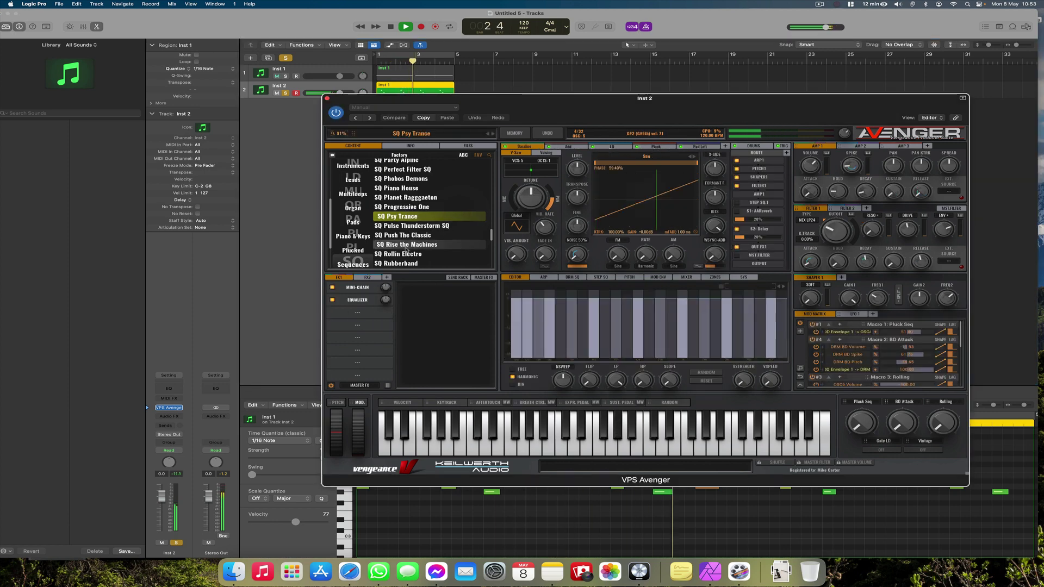
{"action": "left_click", "coordinate": [408, 245]}
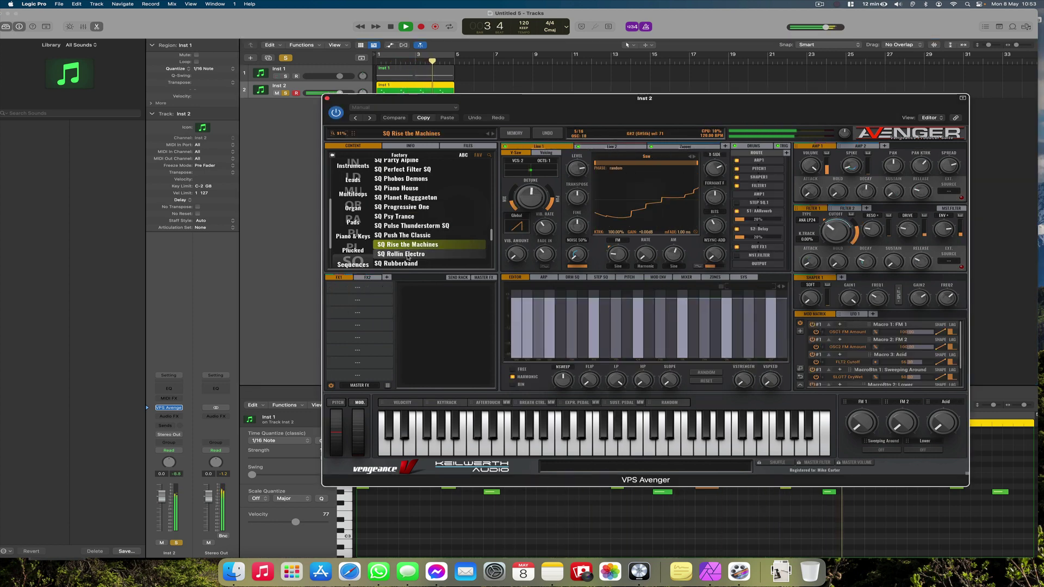
{"action": "left_click", "coordinate": [407, 256]}
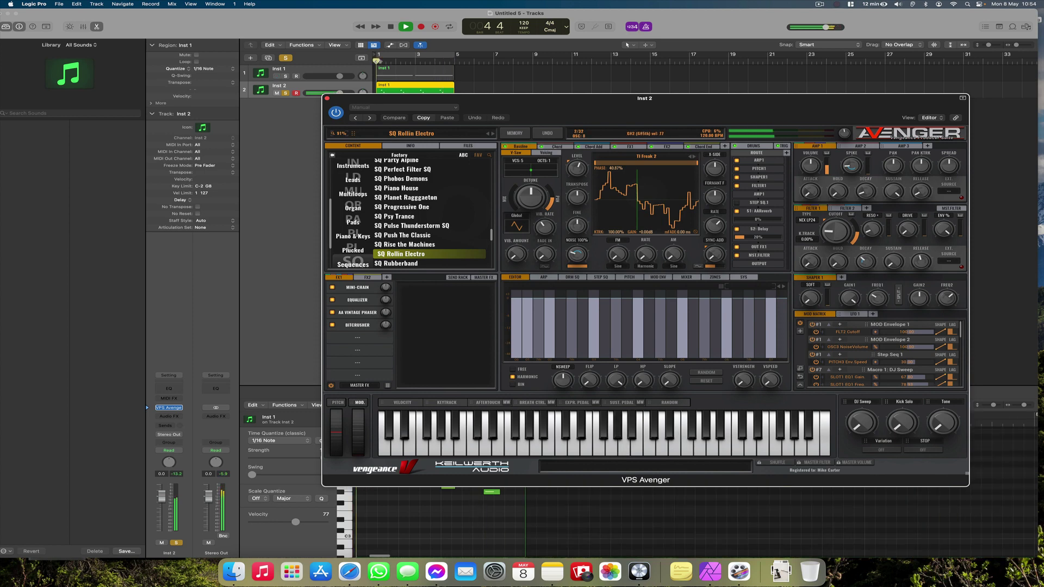
{"action": "scroll", "coordinate": [411, 190], "scroll_direction": "down", "scroll_amount": 5}
{"action": "left_click", "coordinate": [411, 193]}
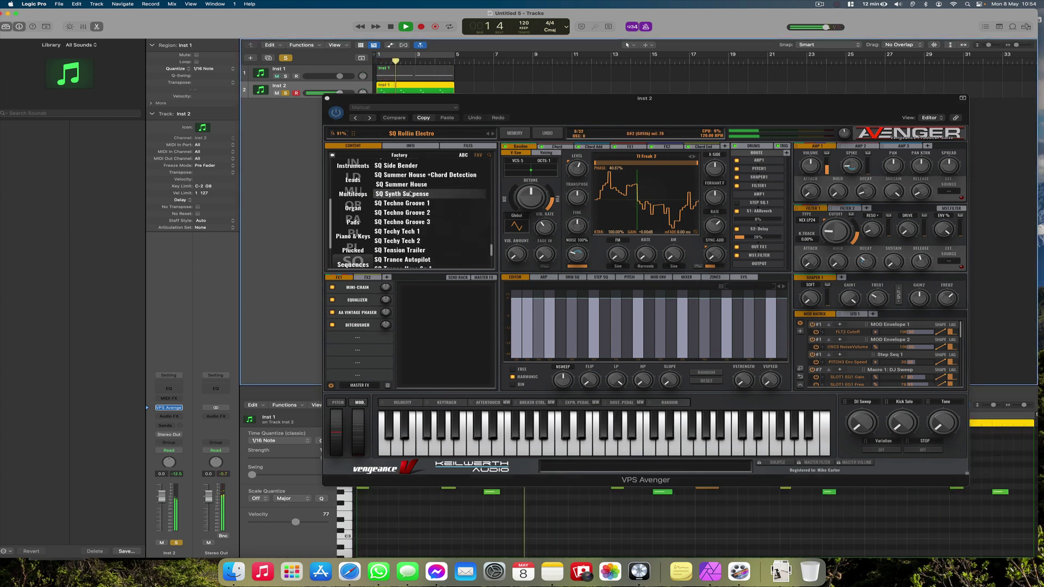
Audition PN Lead Piano and SY Grasshopper on the melody, and settle on the synth preset SY Gamegirl.
{"action": "left_click", "coordinate": [353, 236]}
{"action": "left_click", "coordinate": [402, 216]}
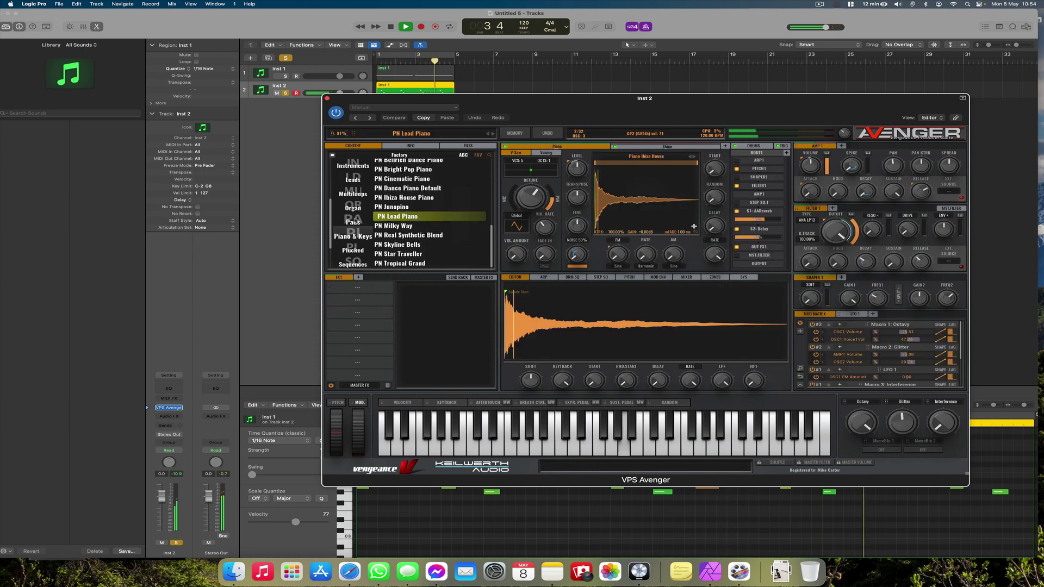
{"action": "scroll", "coordinate": [355, 221], "scroll_direction": "down", "scroll_amount": 3}
{"action": "left_click", "coordinate": [353, 240]}
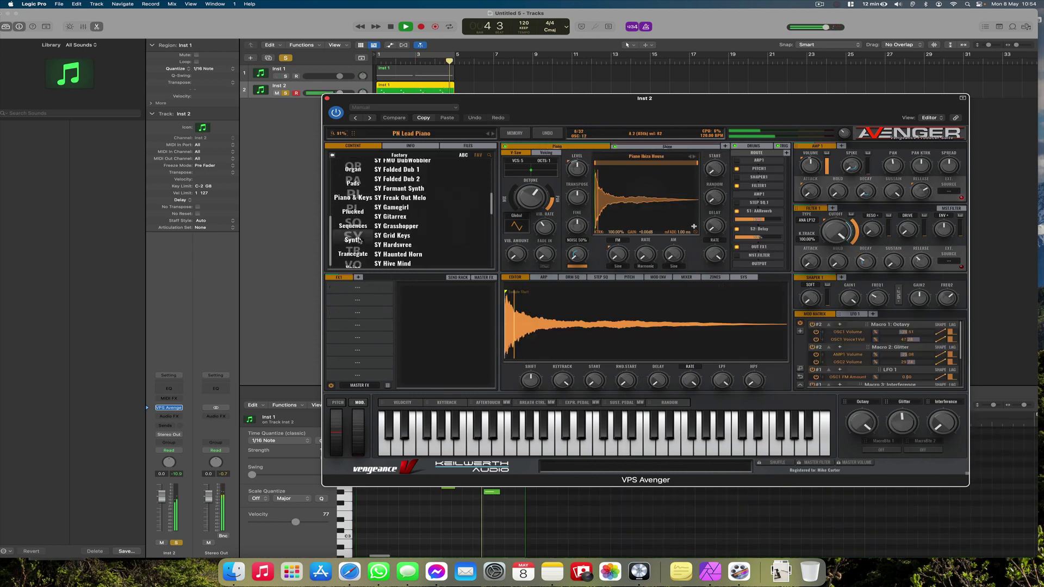
{"action": "left_click", "coordinate": [388, 228]}
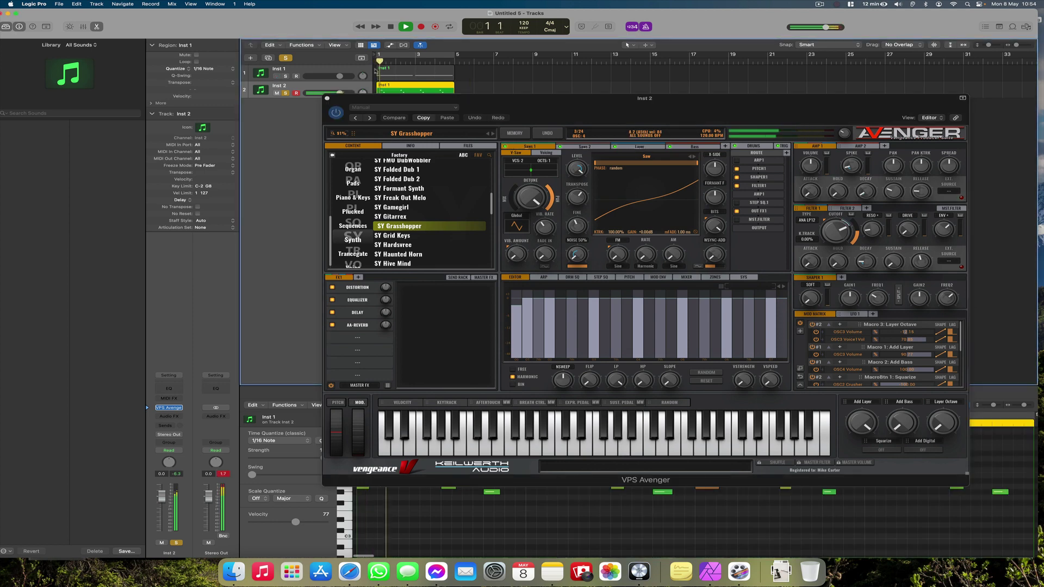
{"action": "left_click", "coordinate": [398, 208]}
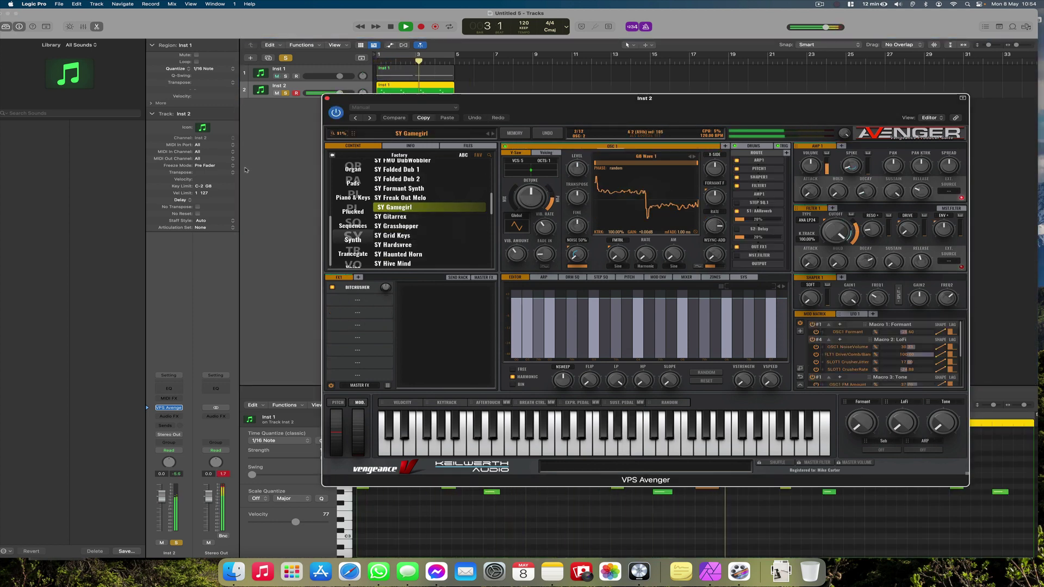
Transpose the Inst 2 track by +12 semitones.
{"action": "left_click", "coordinate": [207, 173]}
{"action": "double_click", "coordinate": [208, 172]}
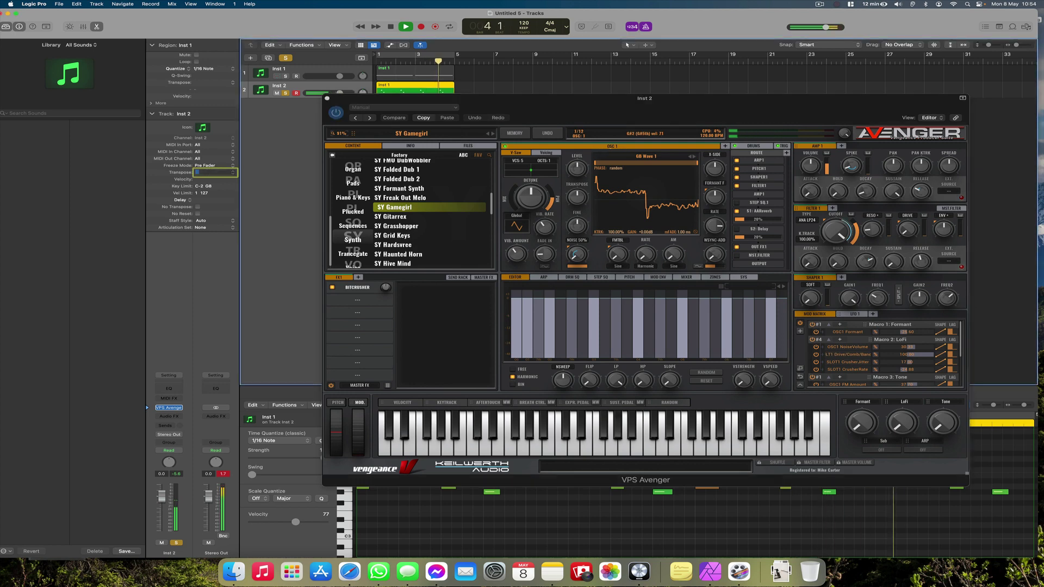
{"action": "type", "text": "12"}
{"action": "key", "text": "Return"}
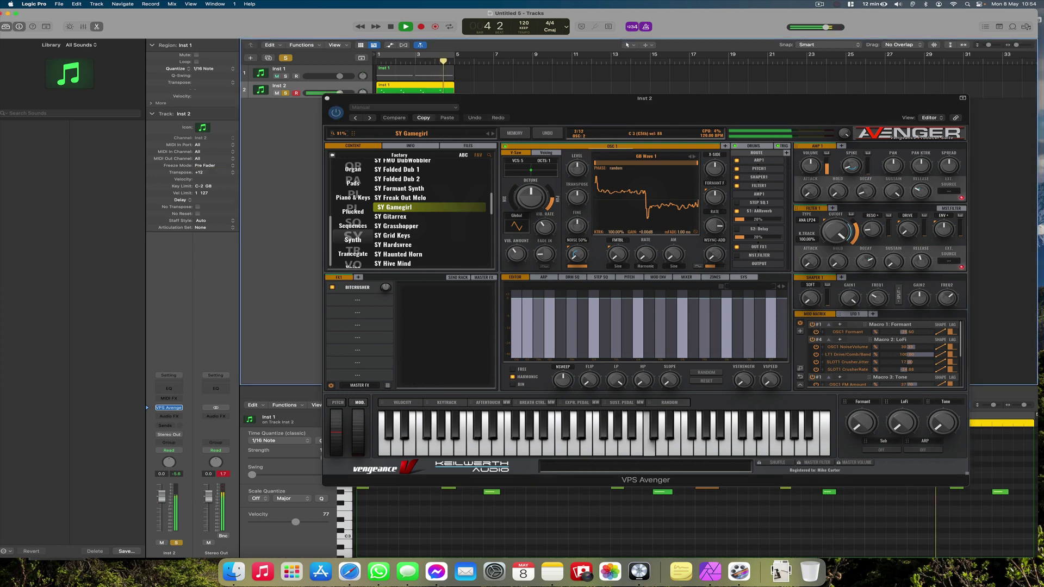
Unsolo Inst 2, replay both tracks from the beginning and close the Inst 2 instrument window.
{"action": "left_click", "coordinate": [285, 93]}
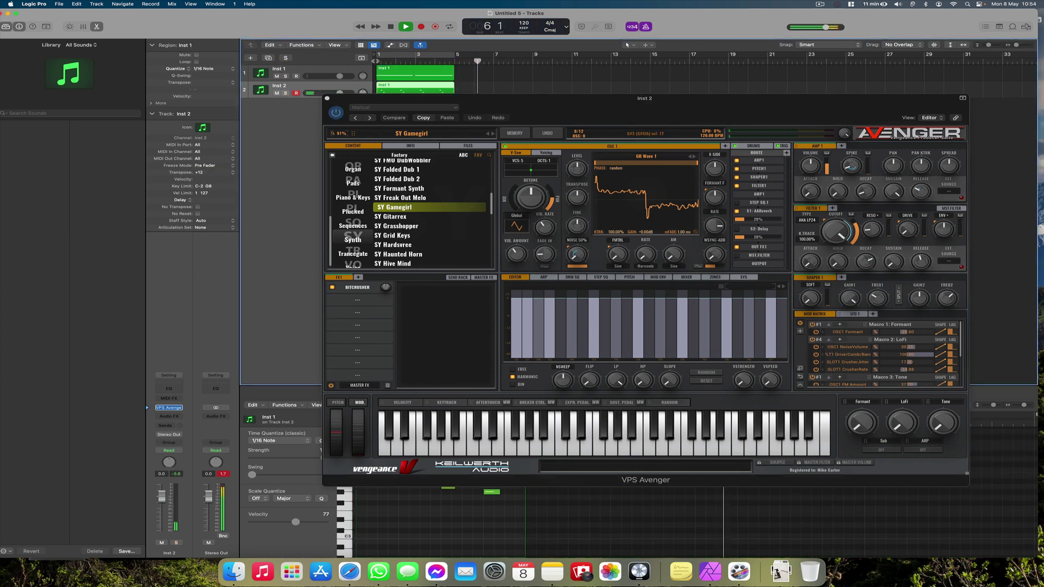
{"action": "key", "text": "Return"}
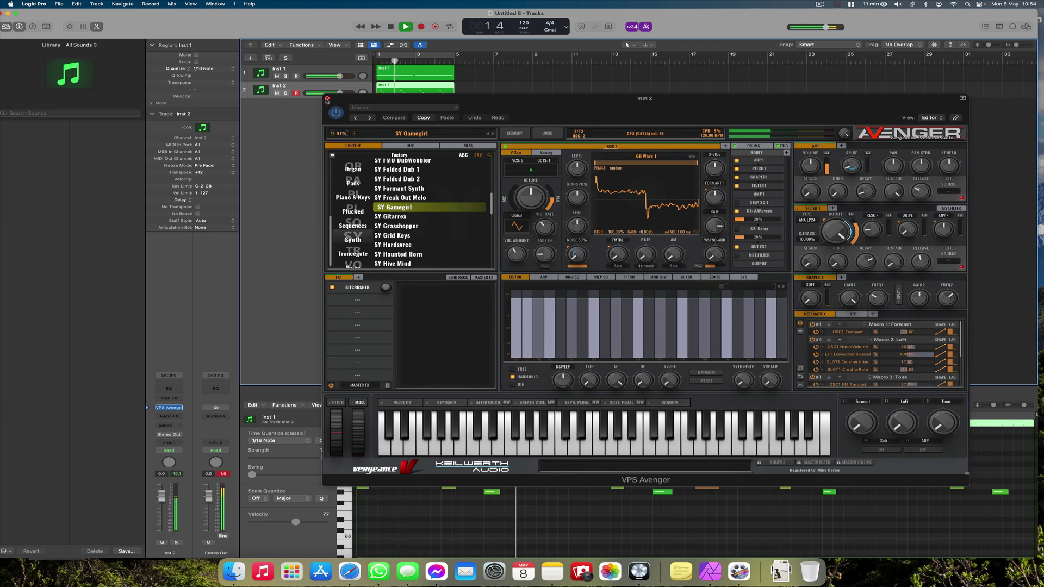
{"action": "left_click", "coordinate": [327, 99]}
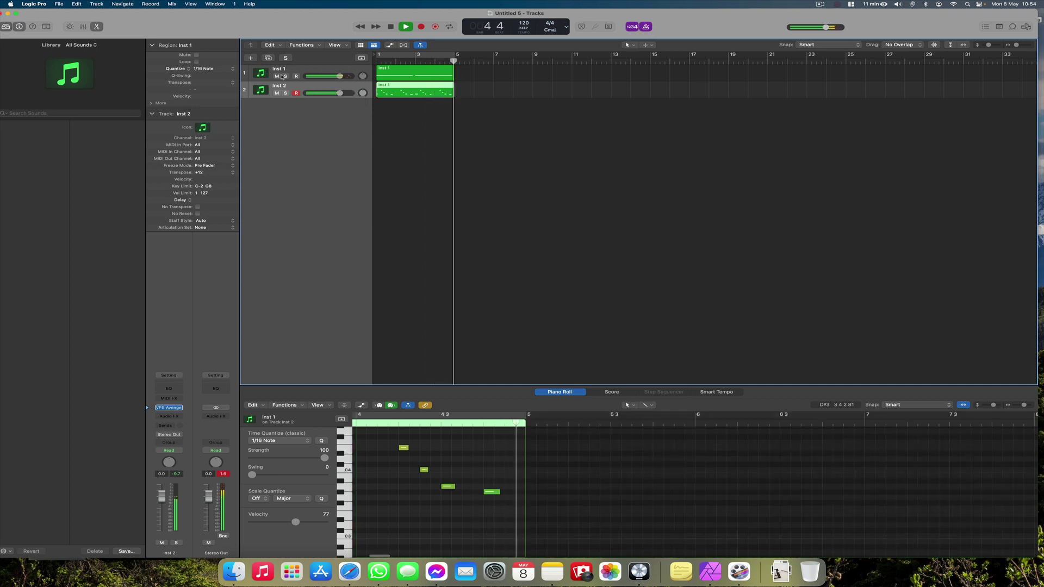
Solo the Inst 1 track, restart playback from bar 1 and open its VPS Avenger instrument.
{"action": "left_click", "coordinate": [285, 77]}
{"action": "key", "text": "Return"}
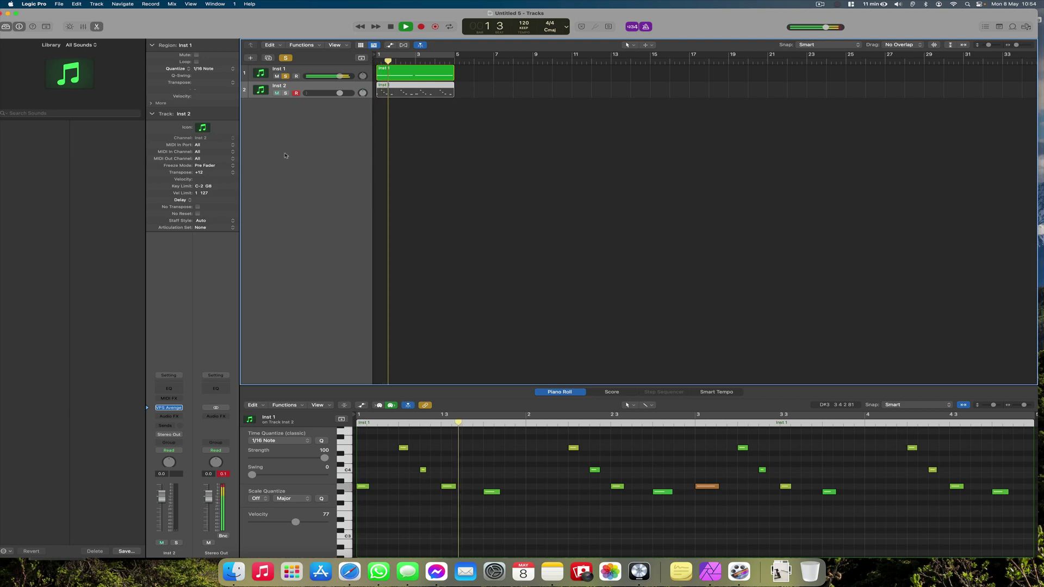
{"action": "left_click", "coordinate": [301, 70]}
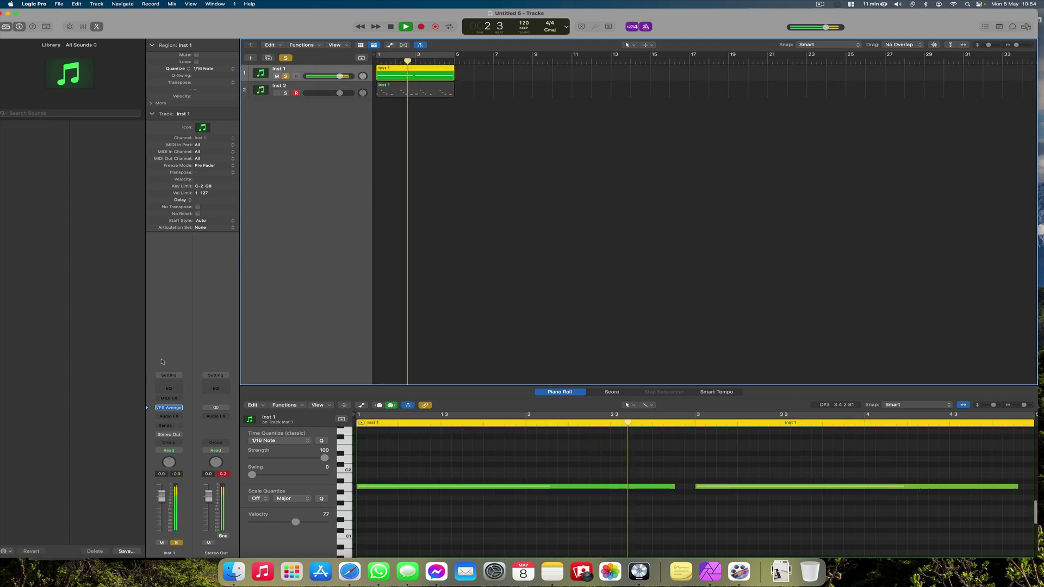
{"action": "left_click", "coordinate": [167, 407]}
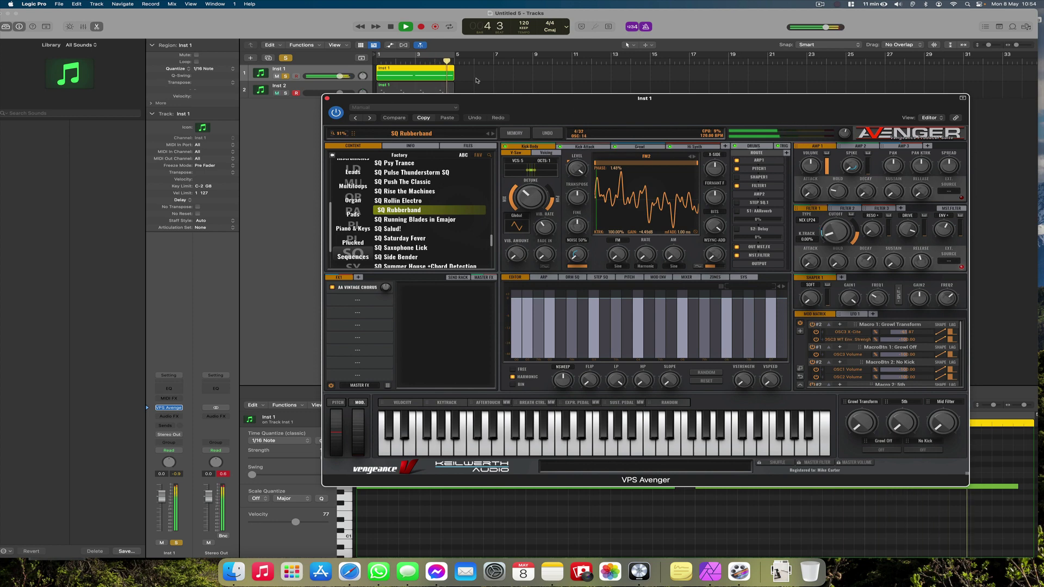
Turn on cycling over the first four bars and restart playback.
{"action": "key", "text": "c"}
{"action": "key", "text": "space"}
{"action": "key", "text": "space"}
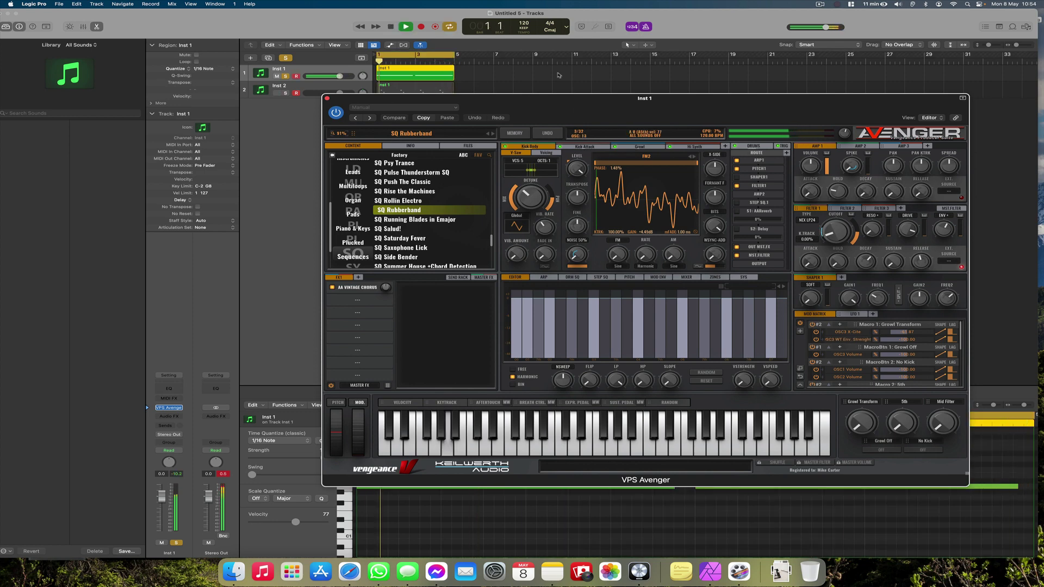
Examine the SQ Rubberband preset's drum kit, drum sequencer pattern and internal mixer.
{"action": "left_click", "coordinate": [760, 146]}
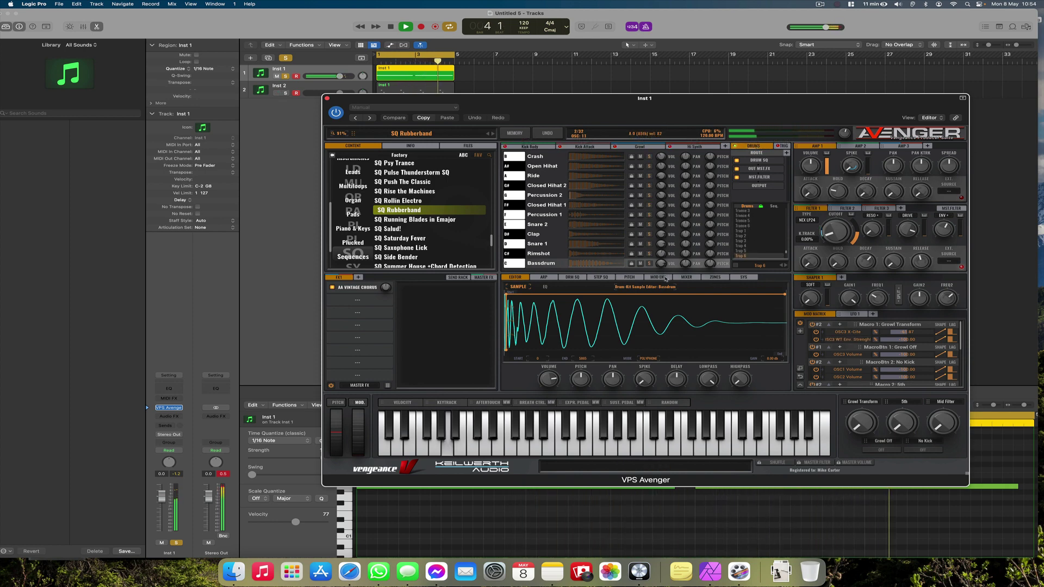
{"action": "left_click", "coordinate": [573, 277]}
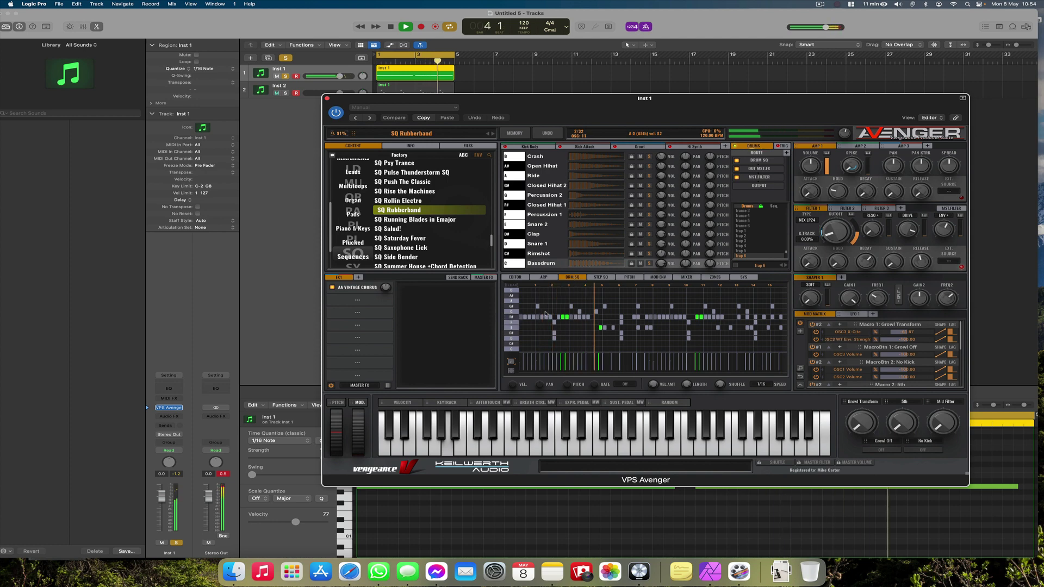
{"action": "left_click", "coordinate": [681, 278]}
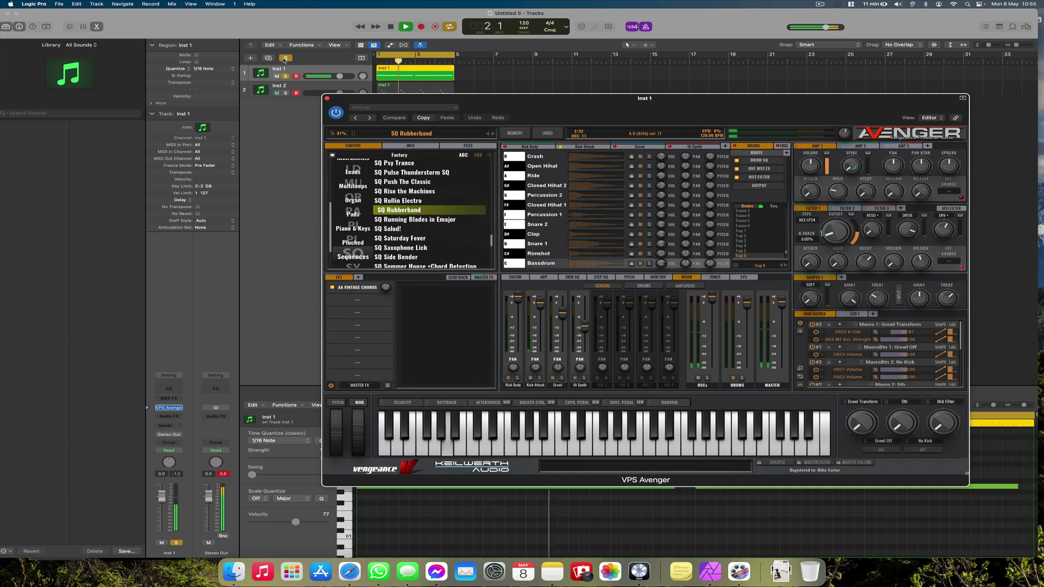
Unsolo the Inst 1 track, close its instrument window and lower the Inst 2 track's volume.
{"action": "left_click", "coordinate": [285, 58]}
{"action": "left_click", "coordinate": [328, 99]}
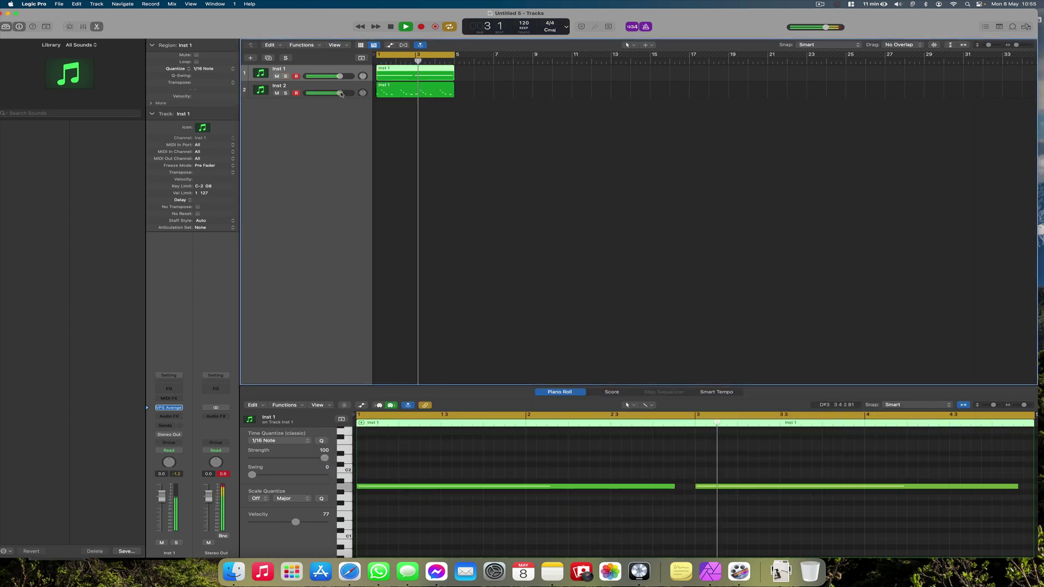
{"action": "mouse_move", "coordinate": [321, 93]}
{"action": "left_mouse_down"}
{"action": "mouse_move", "coordinate": [307, 93]}
{"action": "mouse_move", "coordinate": [325, 93]}
{"action": "left_mouse_up"}
Reopen the Inst 1 instrument, view its drum sequencer pattern during playback and close the window.
{"action": "left_click", "coordinate": [170, 407]}
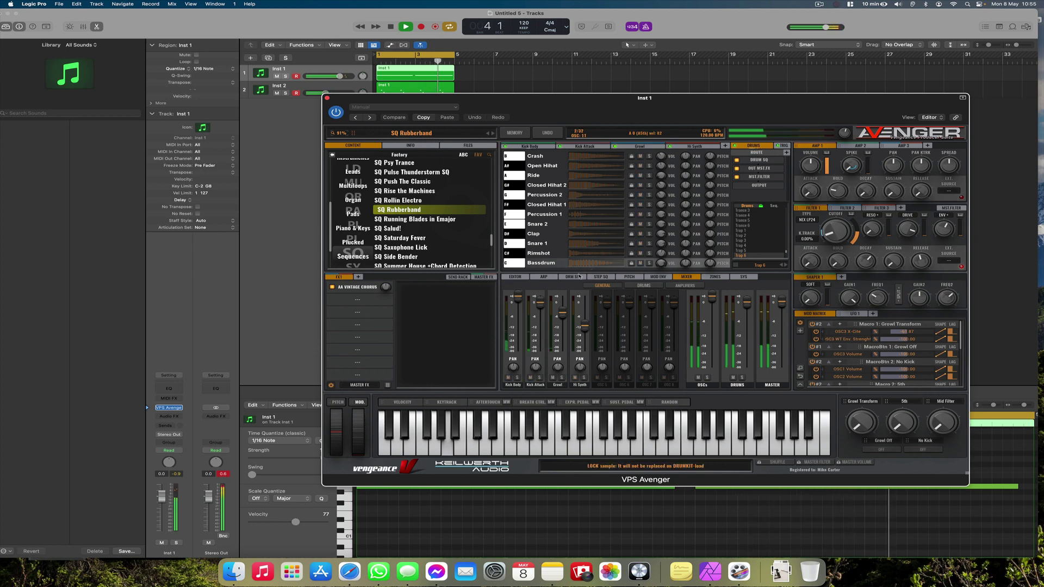
{"action": "left_click", "coordinate": [579, 277]}
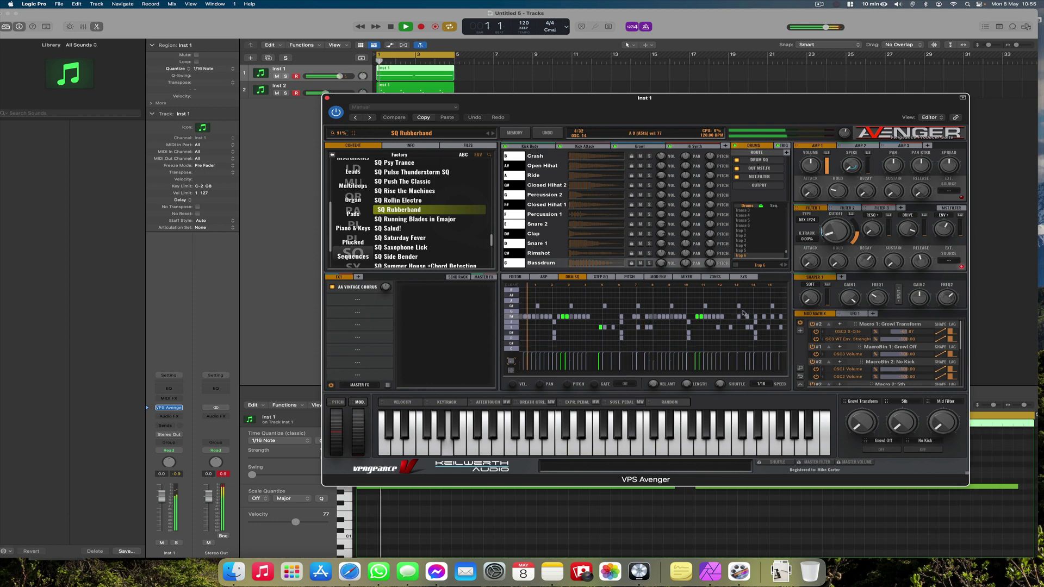
{"action": "left_click", "coordinate": [328, 98]}
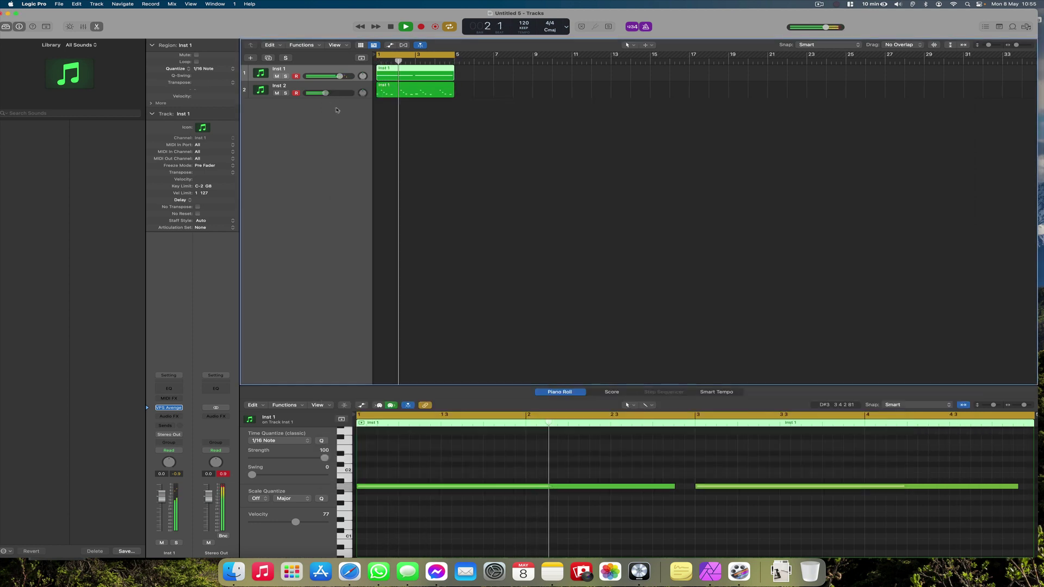
Select both regions with cycling turned off and raise the Inst 2 track's volume slightly.
{"action": "left_click_drag", "start_coordinate": [530, 184], "coordinate": [375, 64]}
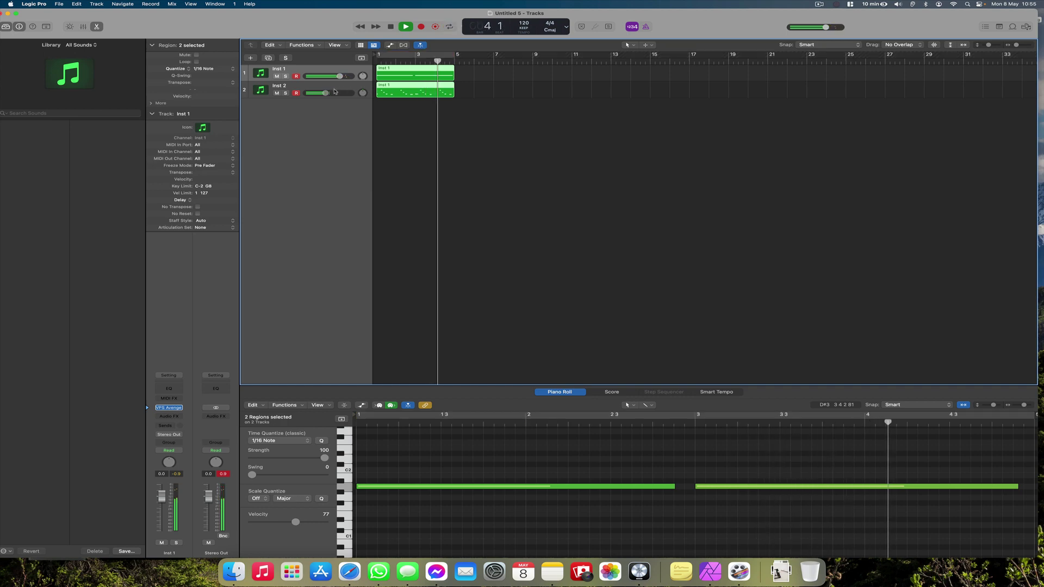
{"action": "left_click_drag", "start_coordinate": [326, 93], "coordinate": [328, 93]}
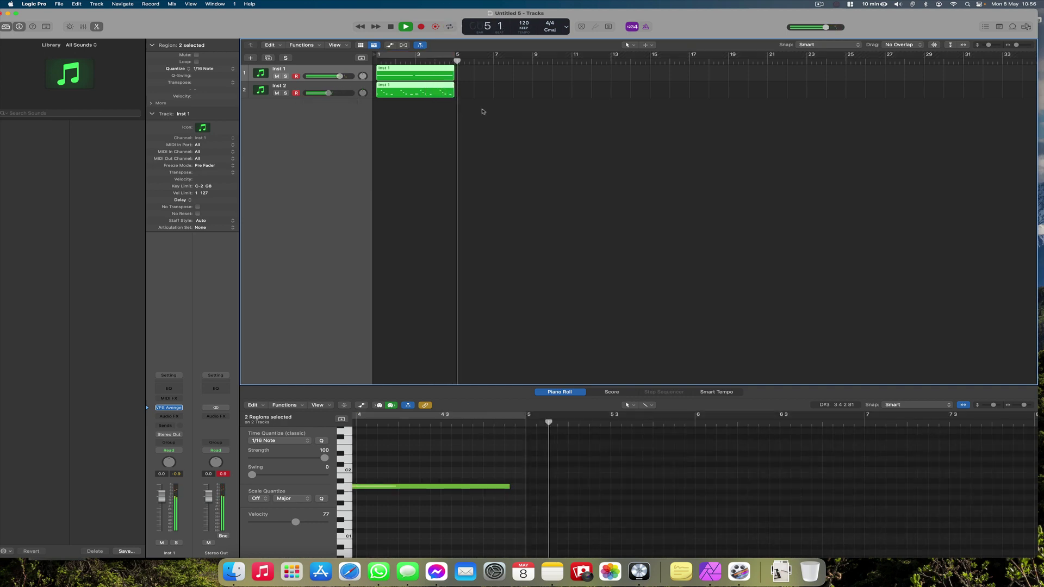
Duplicate the four-bar Inst 1 and Inst 2 regions at bar 5 and restart playback from bar 1.
{"action": "left_click_drag", "start_coordinate": [496, 119], "coordinate": [426, 75]}
{"action": "key", "text": "z"}
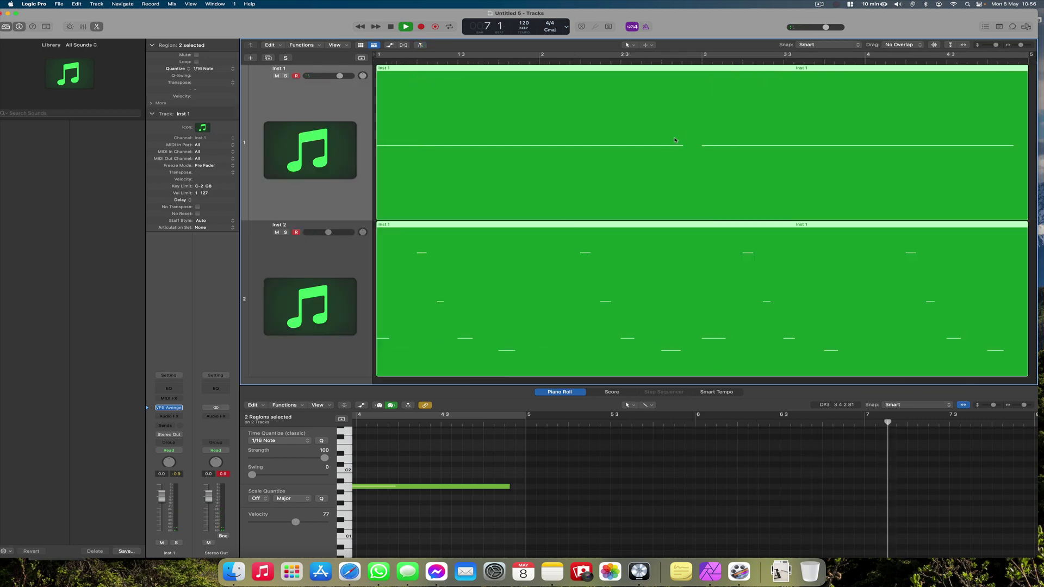
{"action": "key", "text": "z"}
{"action": "left_click", "coordinate": [808, 194]}
{"action": "key", "text": "z"}
{"action": "key", "text": "z"}
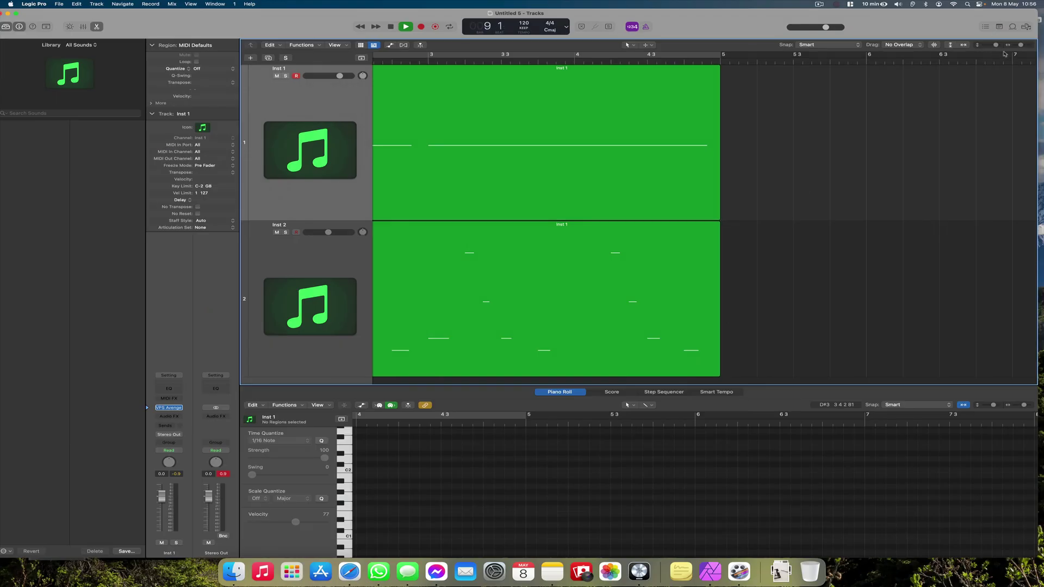
{"action": "left_click_drag", "start_coordinate": [1021, 46], "coordinate": [990, 47]}
{"action": "left_click_drag", "start_coordinate": [597, 177], "coordinate": [556, 85]}
{"action": "key", "text": "Return"}
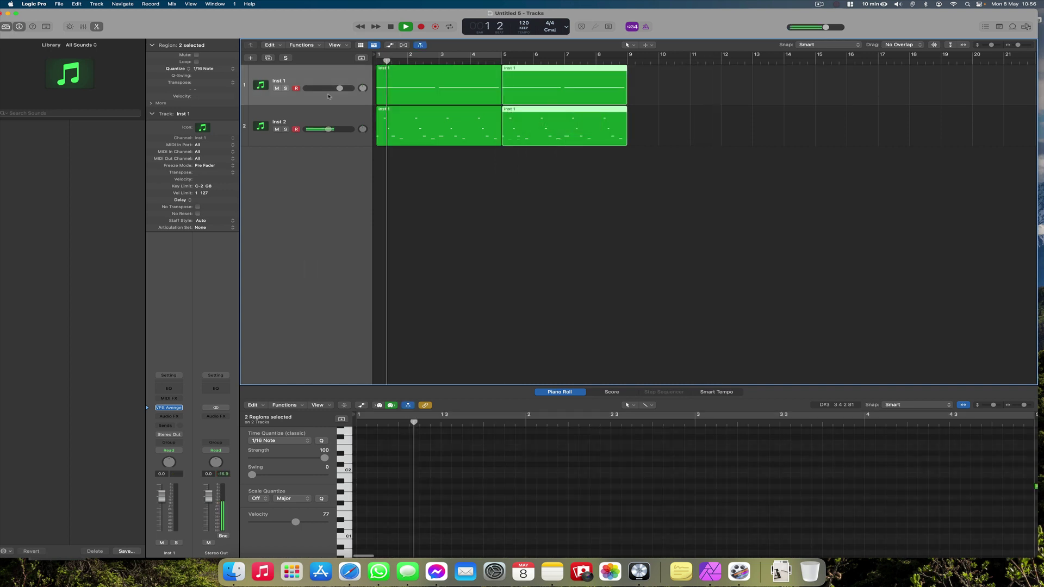
Add a third VPS Avenger track, Inst 3, load the TG Sam Chops preset and close its window.
{"action": "left_click", "coordinate": [333, 109]}
{"action": "double_click", "coordinate": [306, 184]}
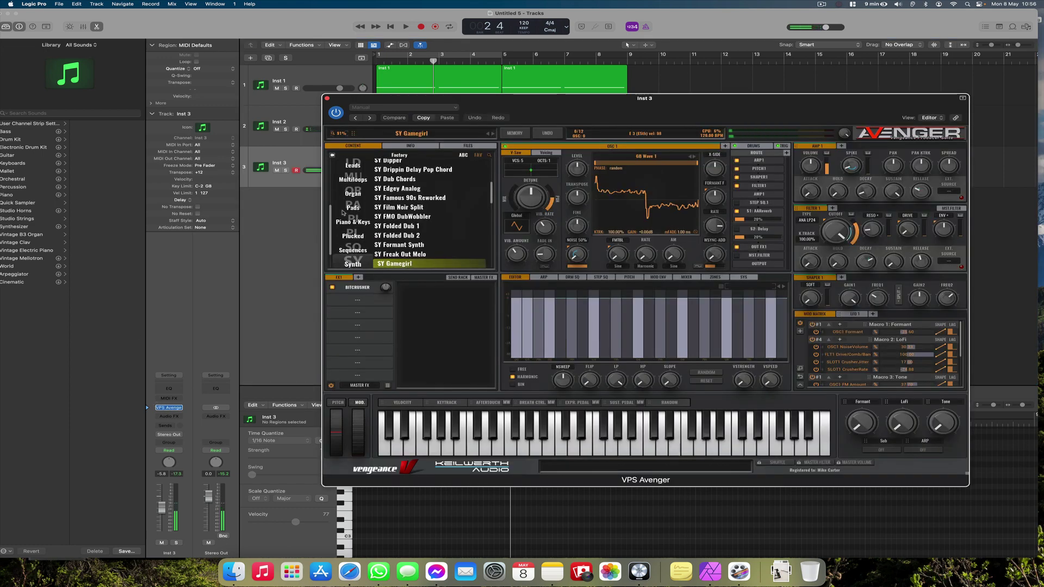
{"action": "scroll", "coordinate": [343, 212], "scroll_direction": "up", "scroll_amount": 10}
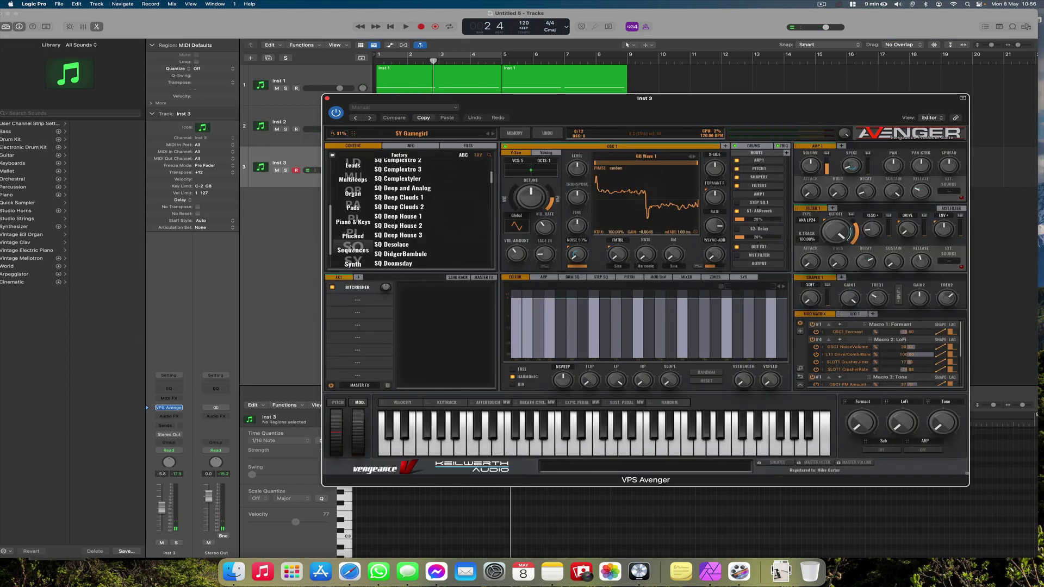
{"action": "scroll", "coordinate": [330, 209], "scroll_direction": "down", "scroll_amount": 10}
{"action": "left_click", "coordinate": [390, 226]}
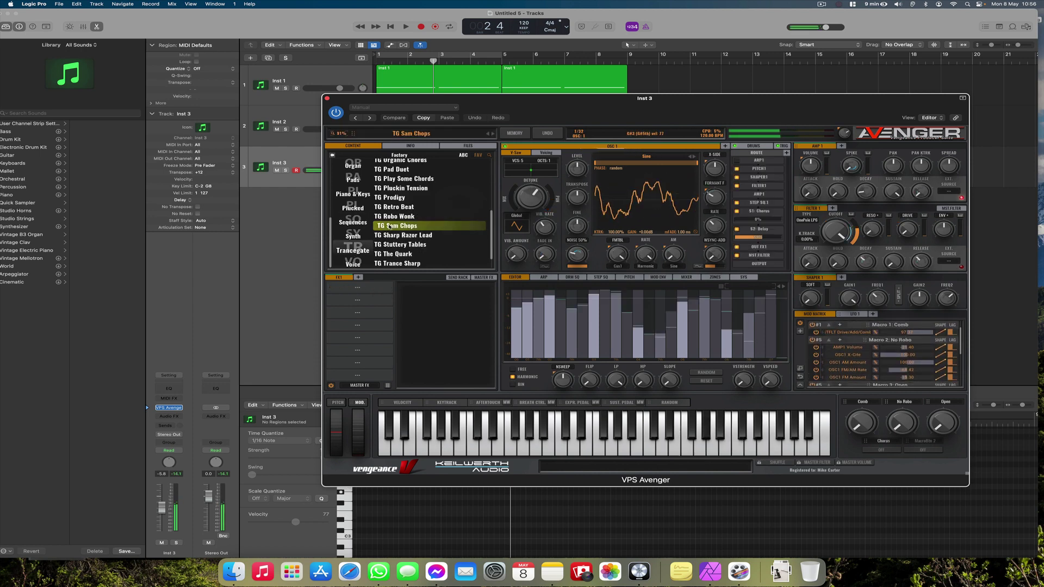
{"action": "left_click", "coordinate": [327, 99]}
Delete the copied region at bar 5 on the Inst 2 track.
{"action": "left_click", "coordinate": [525, 134]}
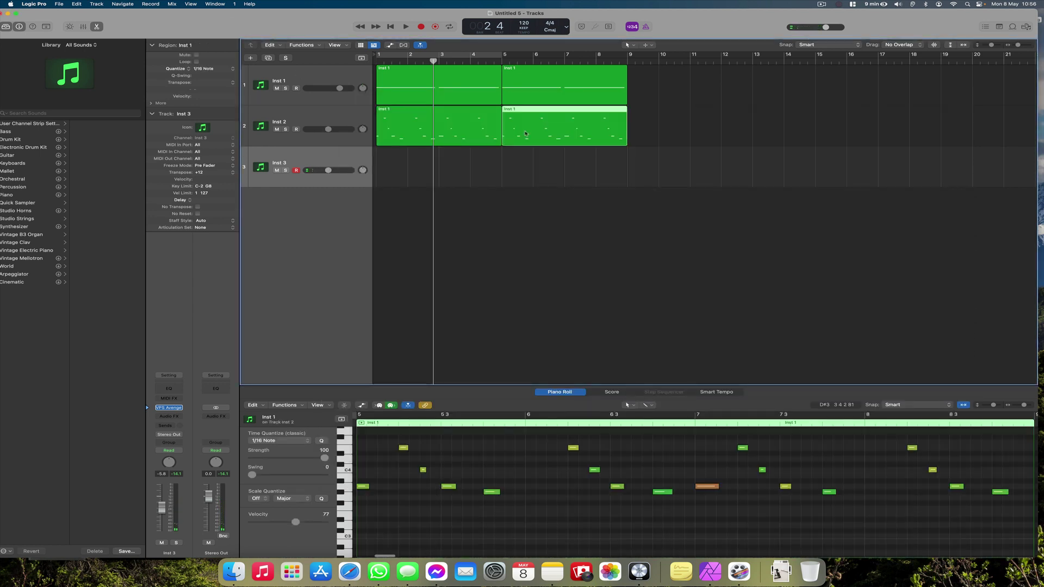
{"action": "key", "text": "Delete"}
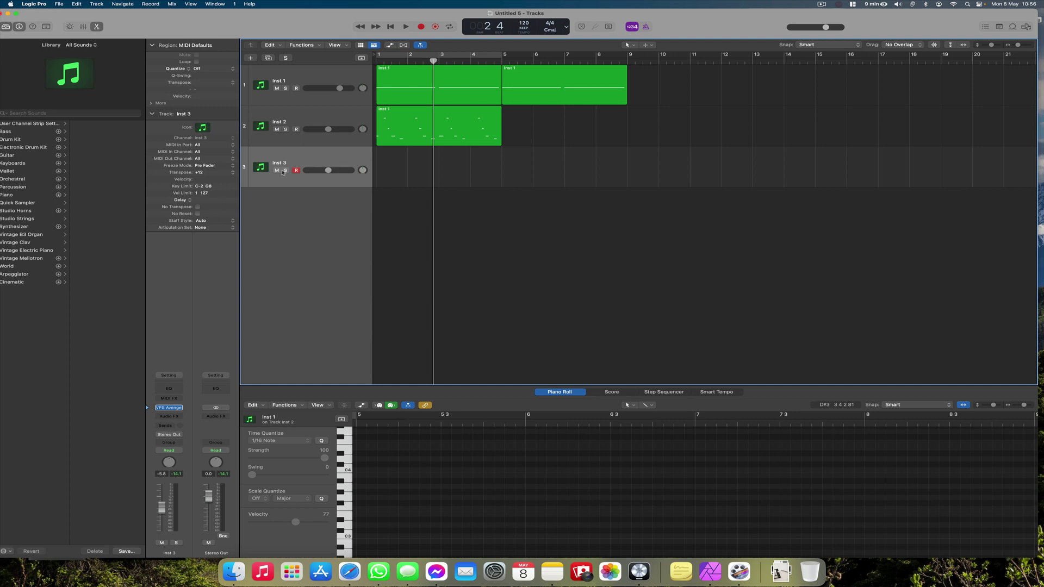
Solo the Inst 3 track and record a new melody on it over bars 5 to 8.
{"action": "left_click", "coordinate": [285, 171]}
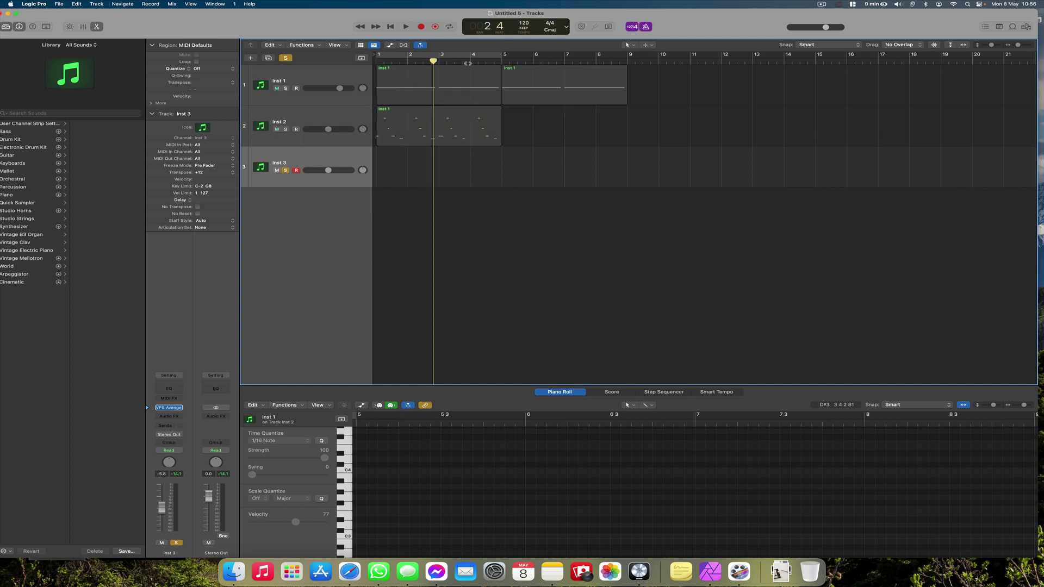
{"action": "left_click", "coordinate": [421, 27]}
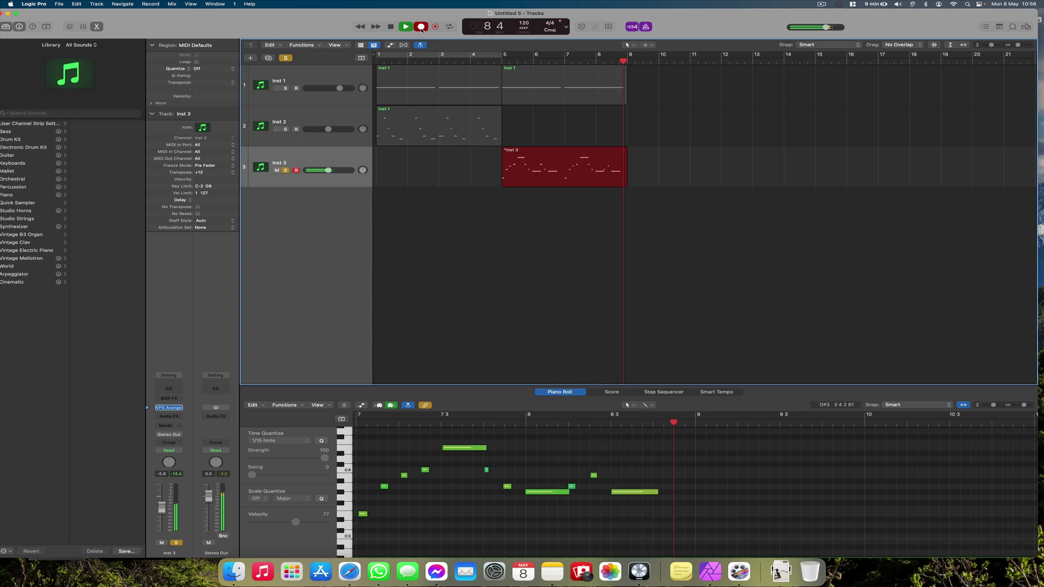
{"action": "key", "text": "space"}
Start playback from bar 2 and unsolo Inst 3 to hear it with the other tracks.
{"action": "left_click", "coordinate": [424, 61]}
{"action": "key", "text": "space"}
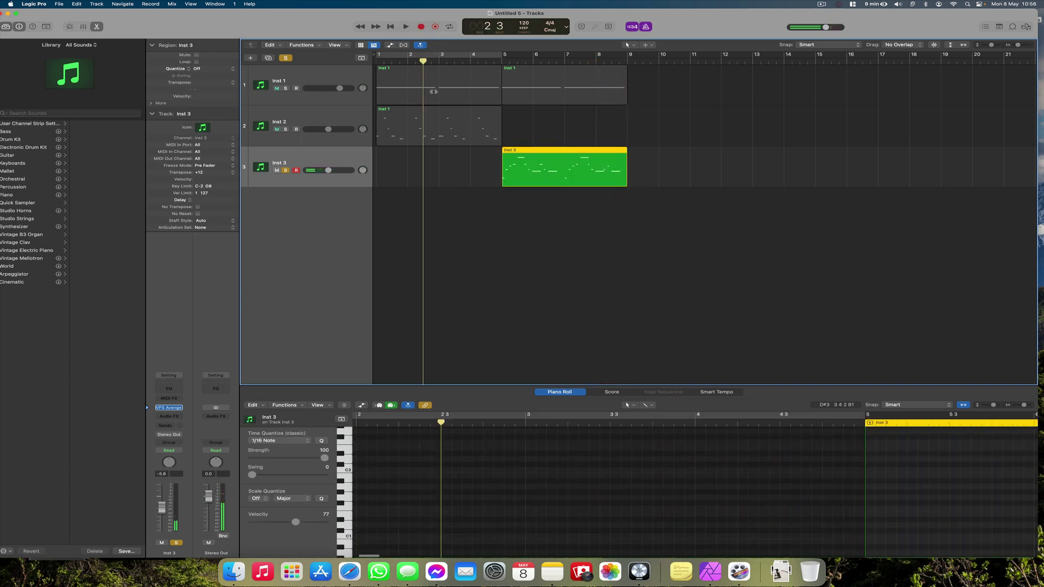
{"action": "left_click", "coordinate": [286, 58]}
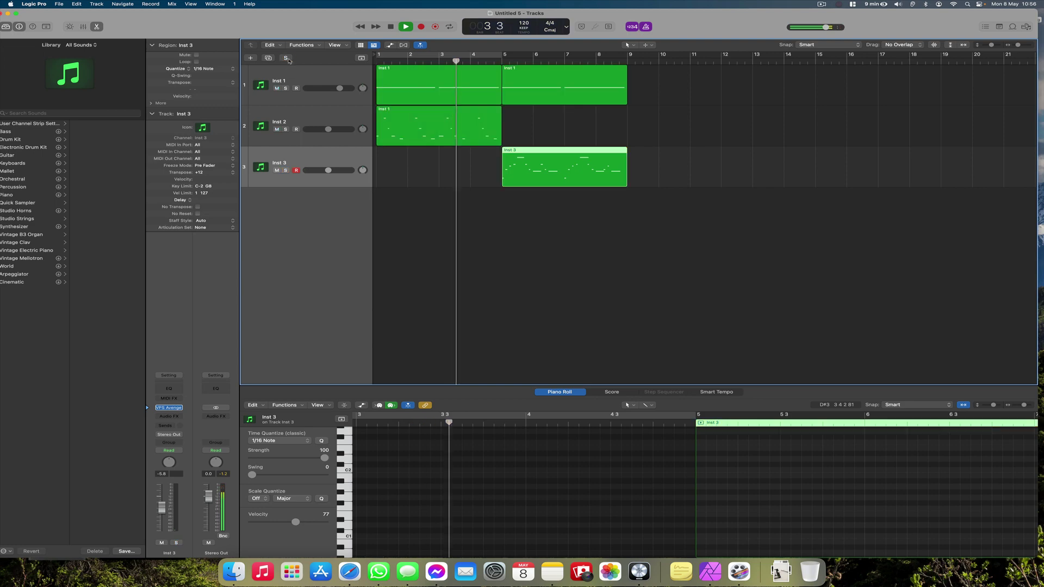
Audition plucked presets for Inst 3 during playback, load PL Sand And Sky, close the instrument and replay from bar 1.
{"action": "left_click", "coordinate": [170, 408]}
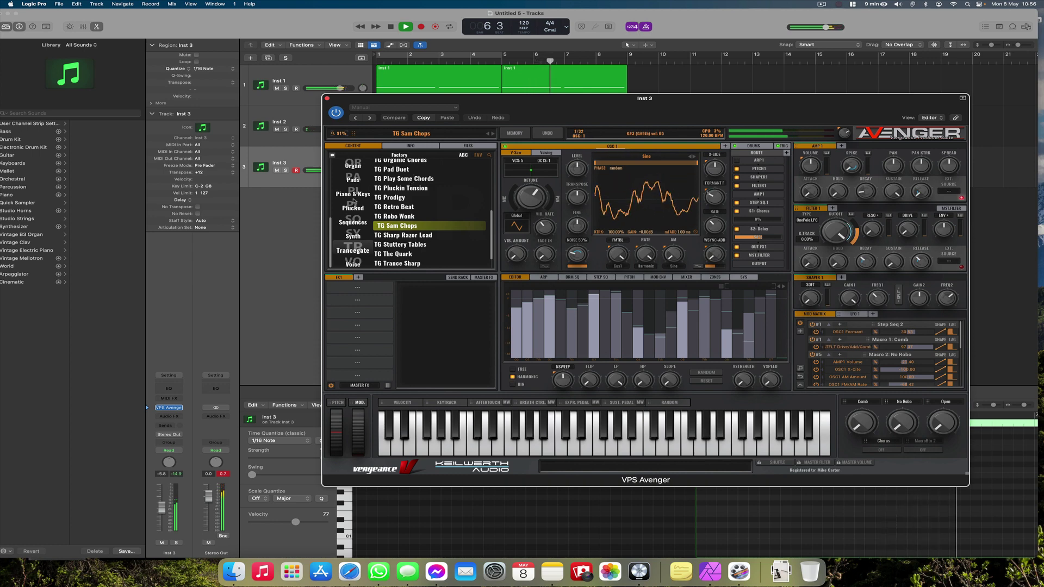
{"action": "scroll", "coordinate": [408, 184], "scroll_direction": "up", "scroll_amount": 5}
{"action": "left_click", "coordinate": [407, 198]}
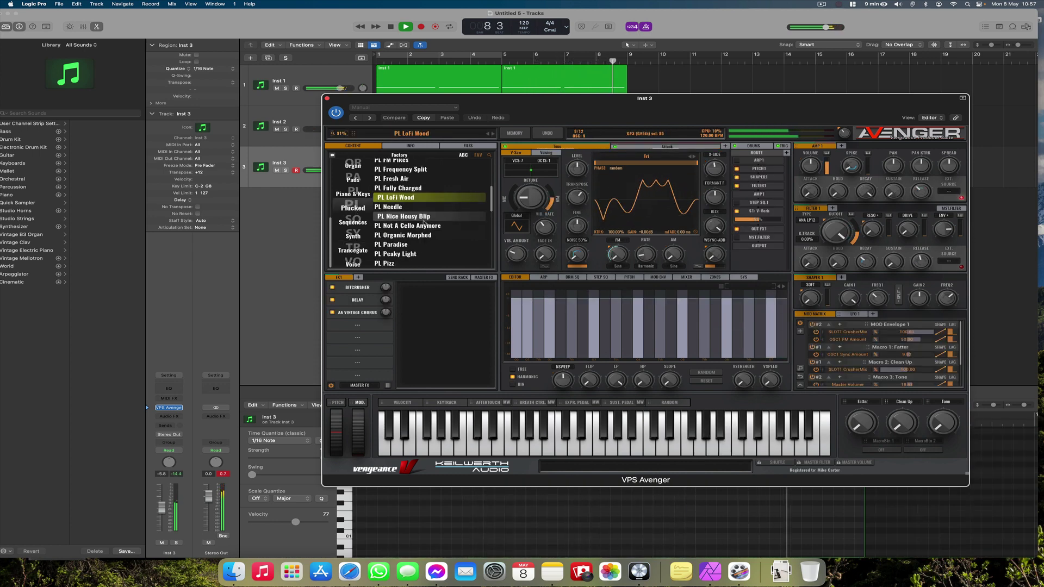
{"action": "left_click", "coordinate": [402, 245]}
{"action": "left_click", "coordinate": [503, 58]}
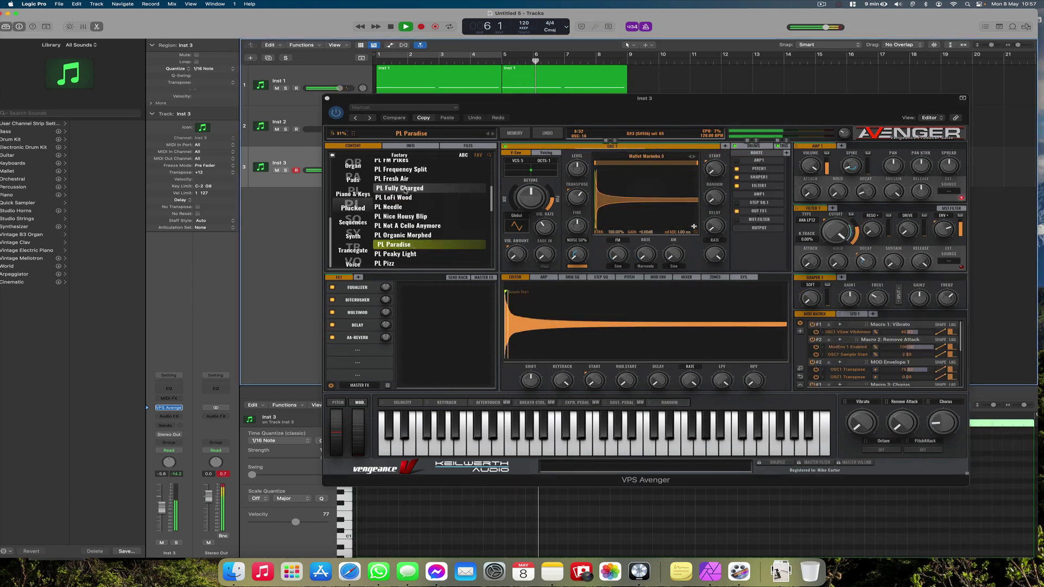
{"action": "left_click", "coordinate": [399, 264]}
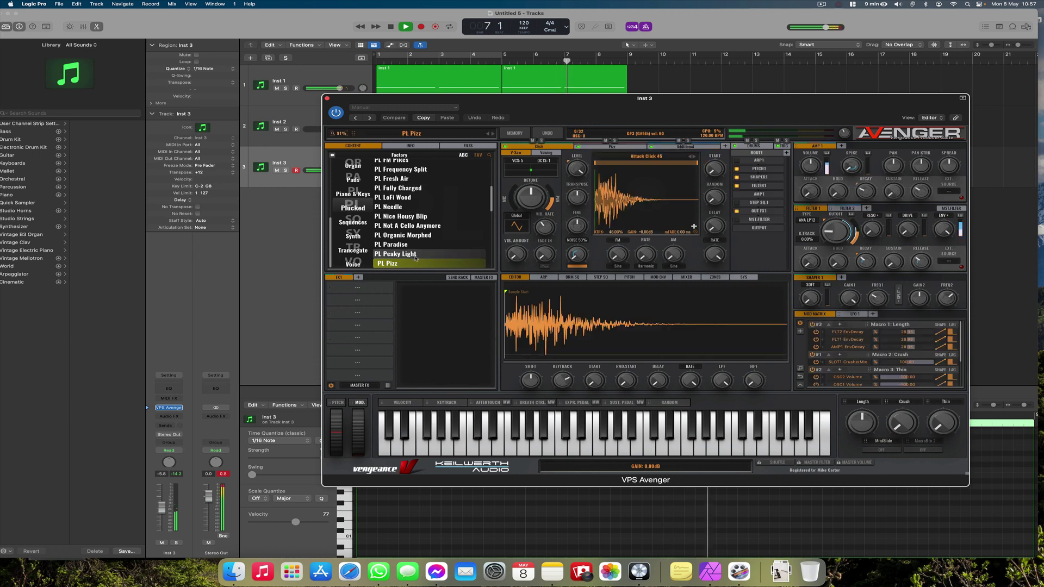
{"action": "scroll", "coordinate": [411, 244], "scroll_direction": "down", "scroll_amount": 4}
{"action": "left_click", "coordinate": [413, 235]}
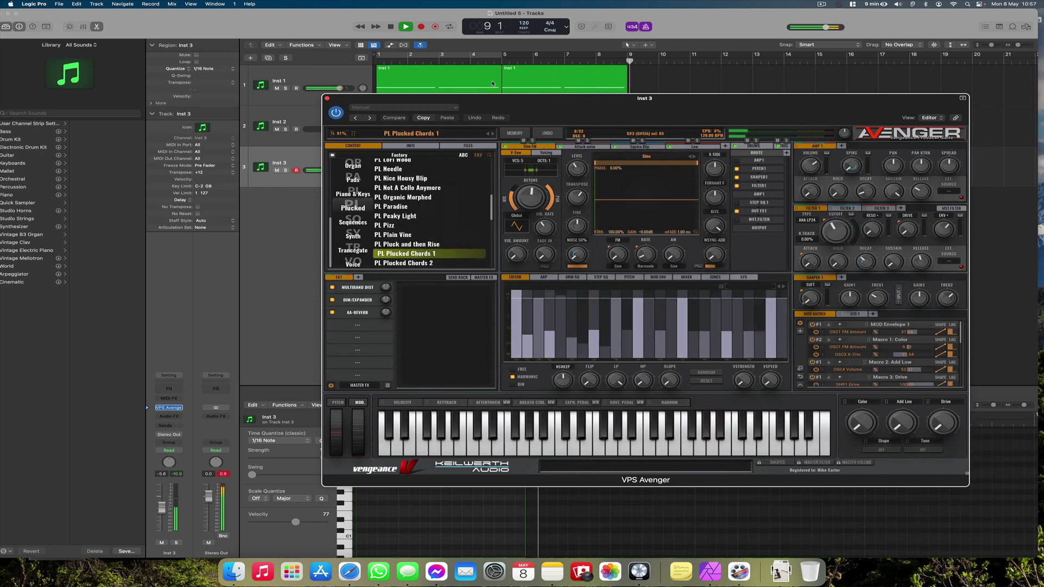
{"action": "scroll", "coordinate": [421, 230], "scroll_direction": "down", "scroll_amount": 6}
{"action": "left_click", "coordinate": [417, 231]}
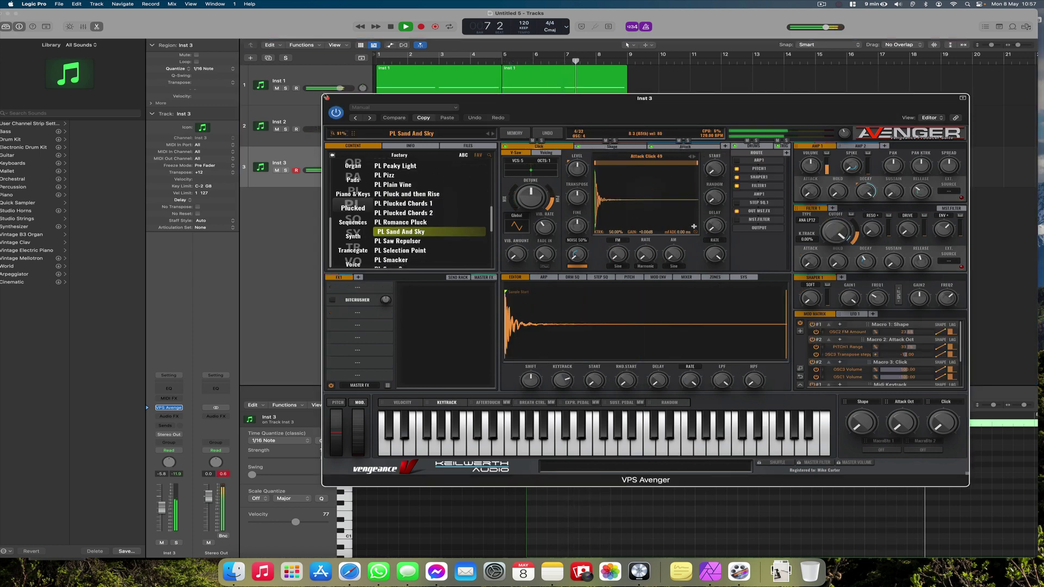
{"action": "left_click", "coordinate": [327, 99]}
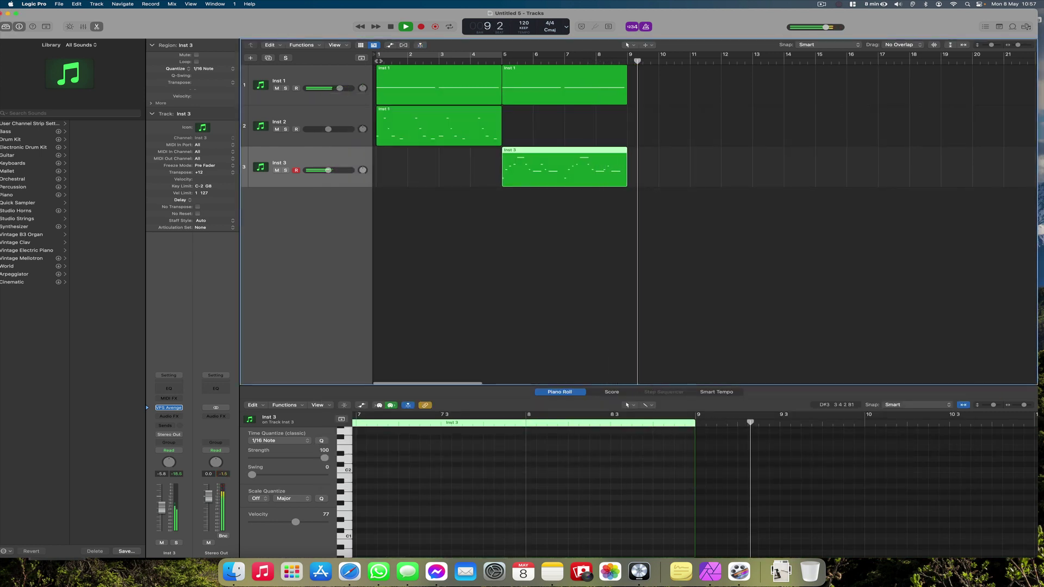
{"action": "left_click", "coordinate": [378, 61]}
Duplicate the Inst 3 track as Inst 4, stop playback and open the new track's VPS Avenger instrument.
{"action": "key", "text": "super+d"}
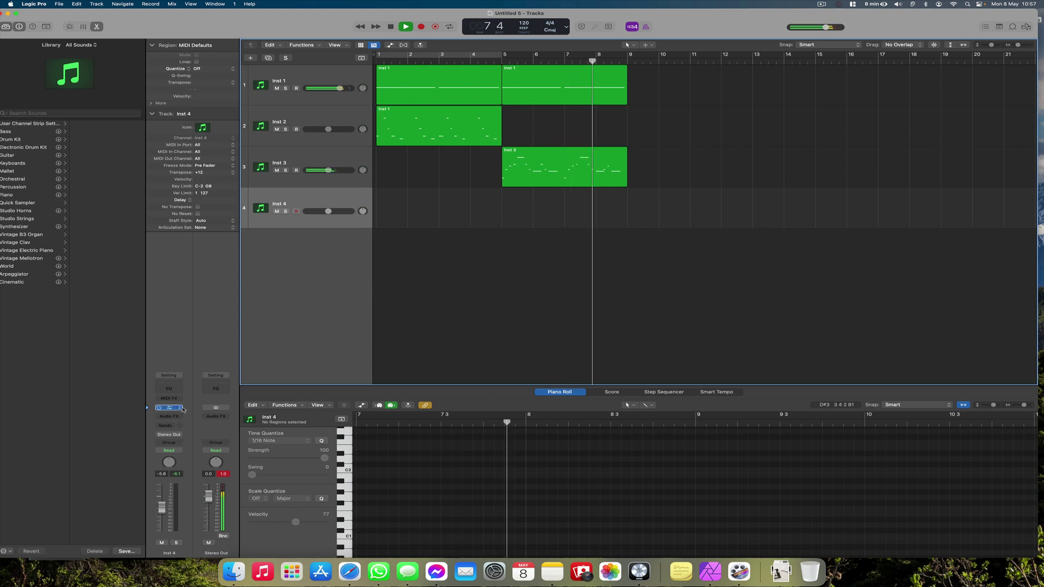
{"action": "key", "text": "space"}
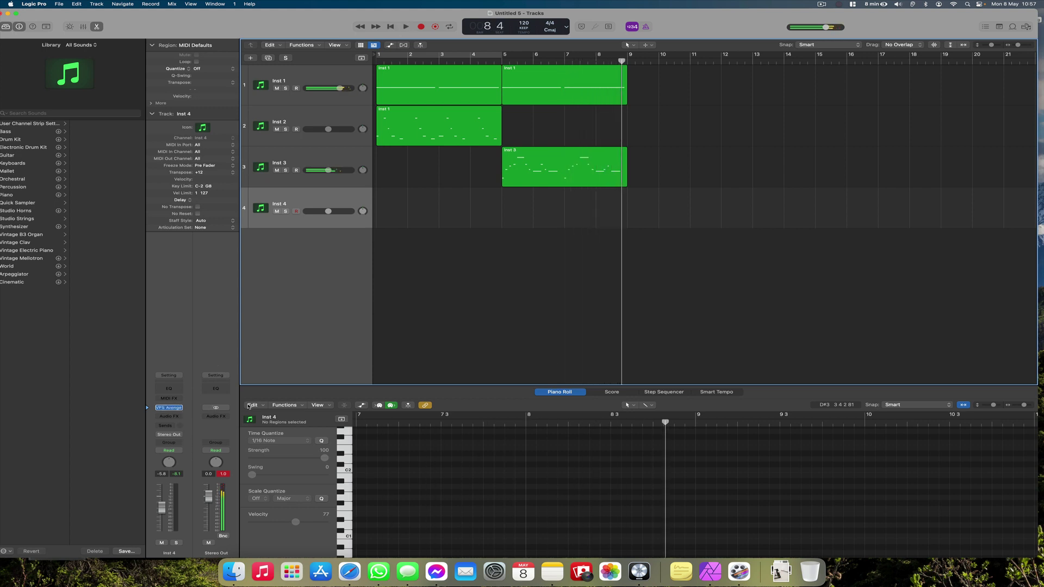
{"action": "left_click", "coordinate": [169, 407]}
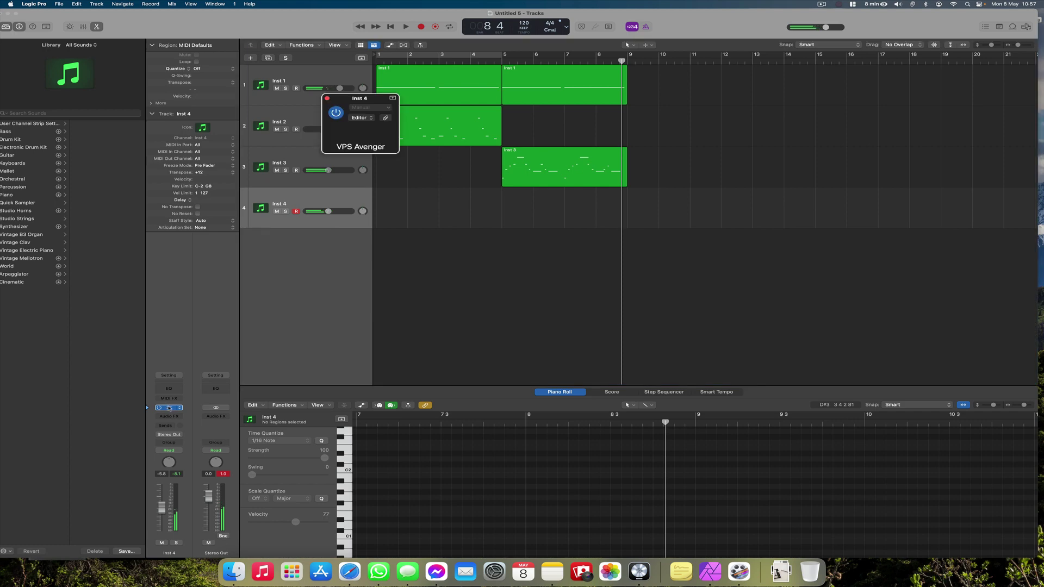
Audition effects presets in Inst 4's VPS Avenger, from FX hArped Uplifter through FX OneNoteKeyTrackBass.
{"action": "left_click", "coordinate": [351, 180]}
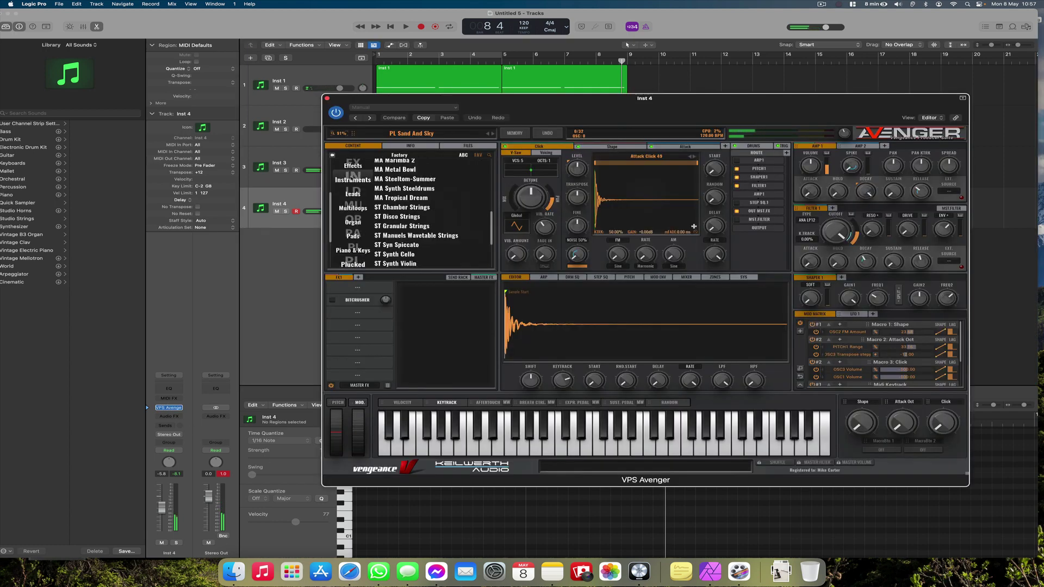
{"action": "left_click", "coordinate": [352, 167]}
{"action": "left_click", "coordinate": [412, 171]}
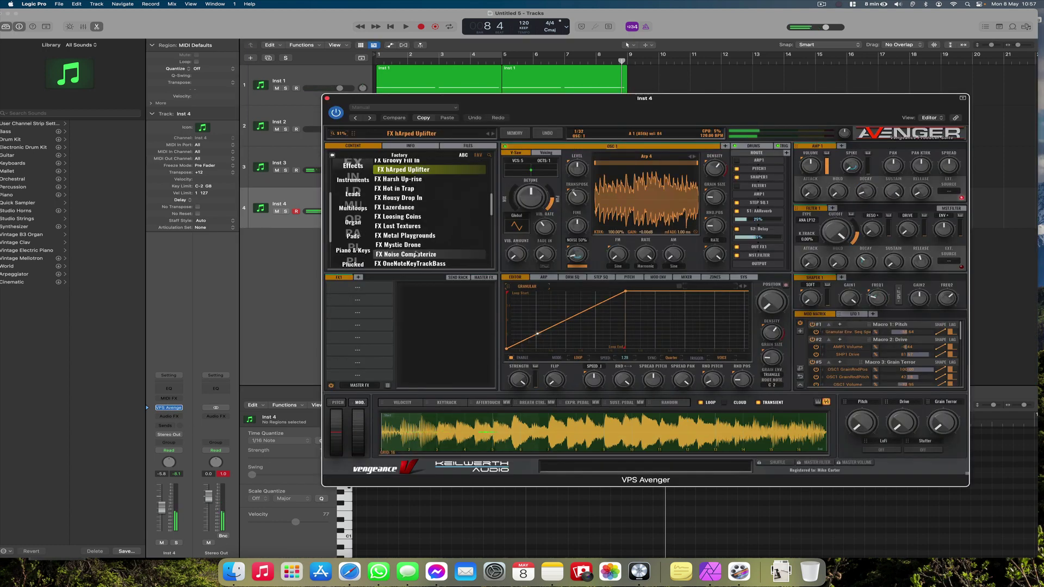
{"action": "left_click", "coordinate": [435, 188]}
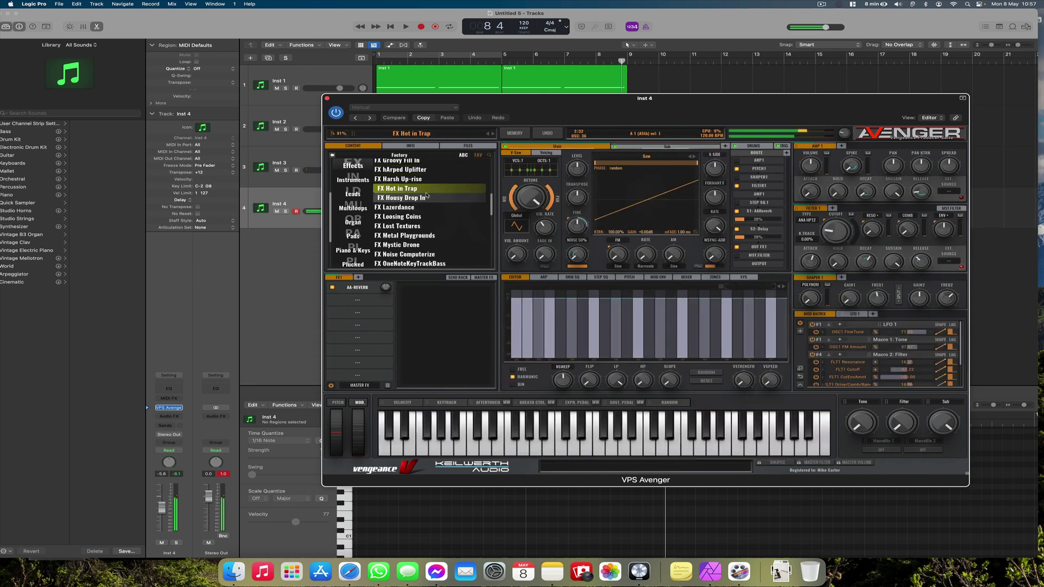
{"action": "left_click", "coordinate": [413, 205]}
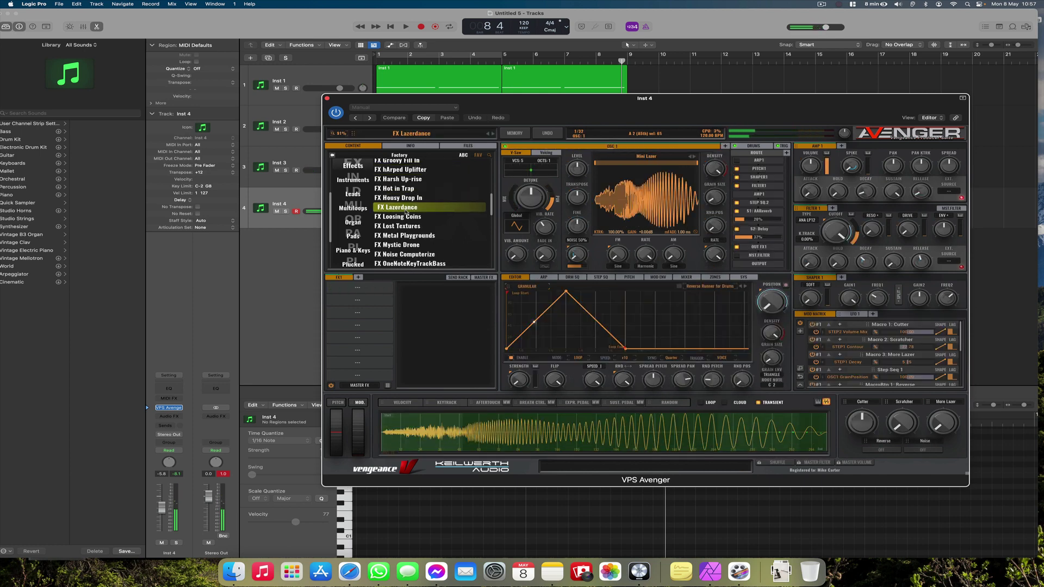
{"action": "left_click", "coordinate": [400, 226]}
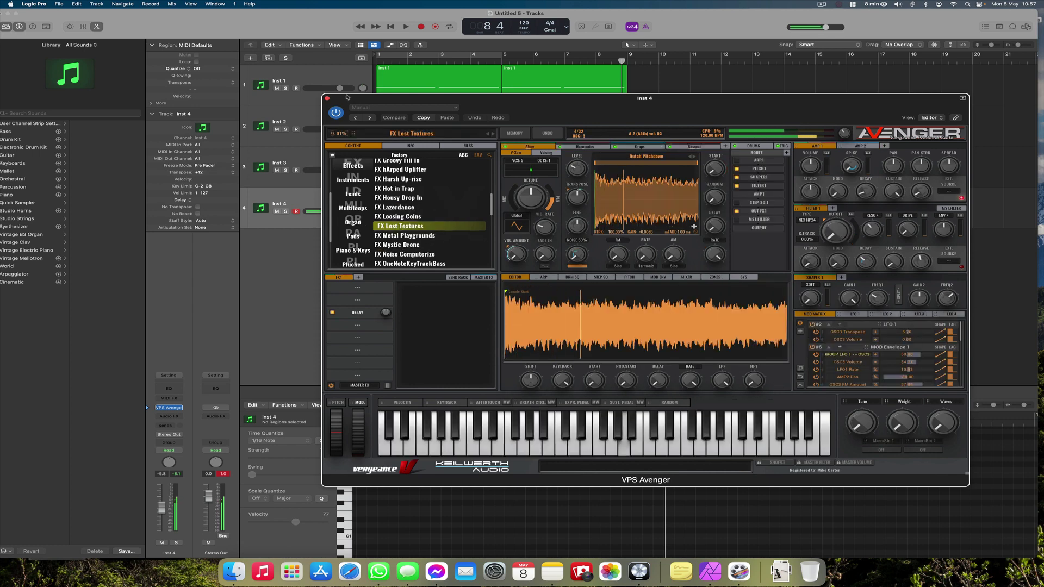
{"action": "left_click", "coordinate": [413, 254]}
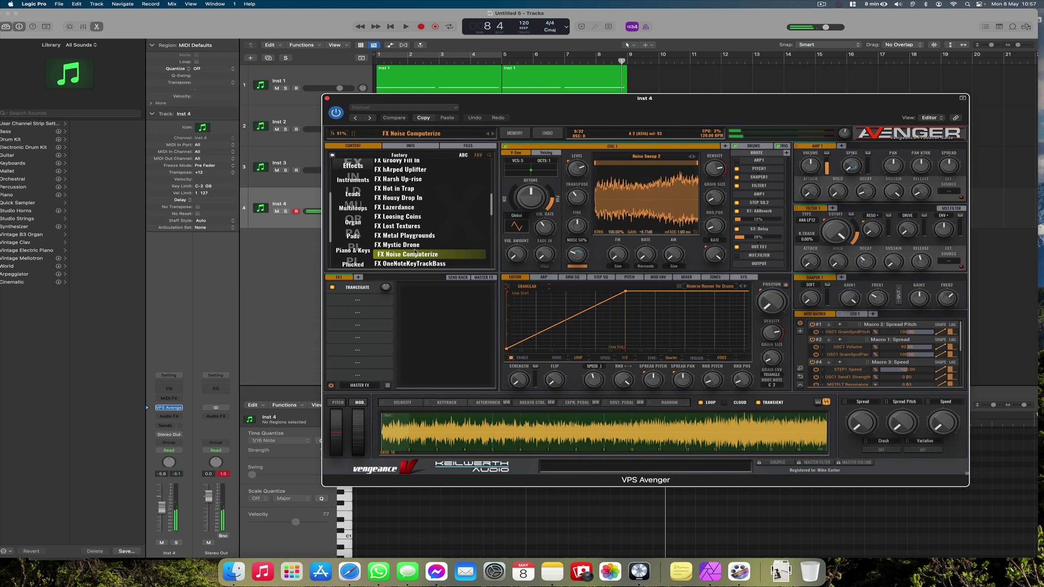
{"action": "key", "text": "Down"}
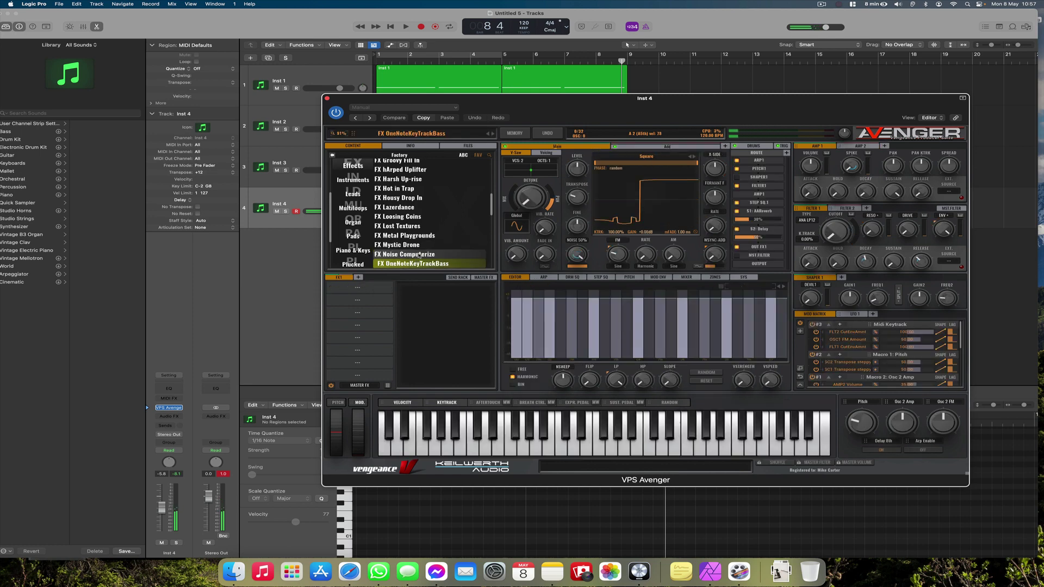
Audition further effects presets for Inst 4, load FX Sweeps And Harmonics and close the instrument.
{"action": "scroll", "coordinate": [420, 239], "scroll_direction": "down", "scroll_amount": 5}
{"action": "left_click", "coordinate": [433, 223]}
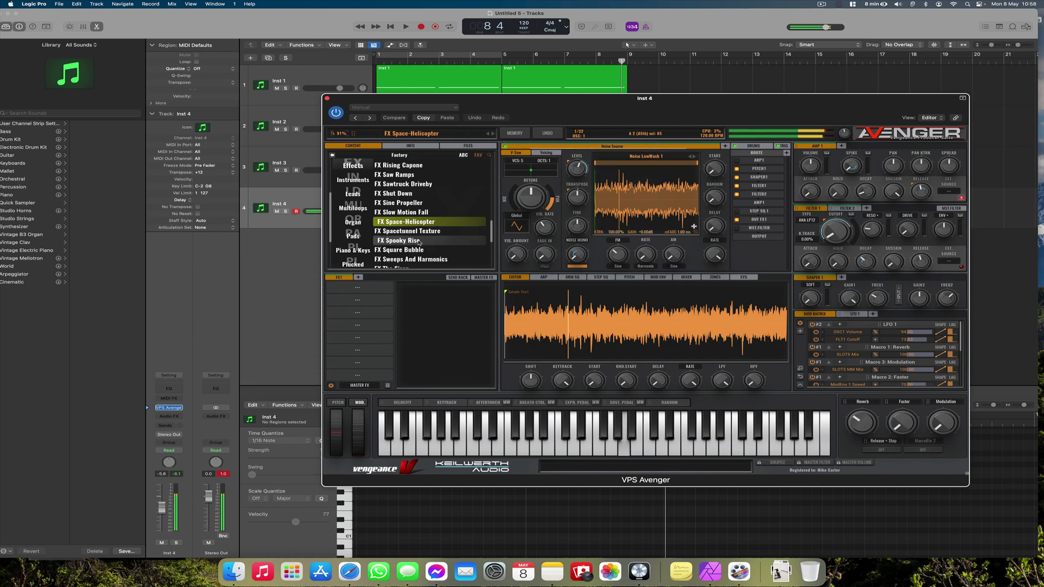
{"action": "left_click", "coordinate": [419, 241]}
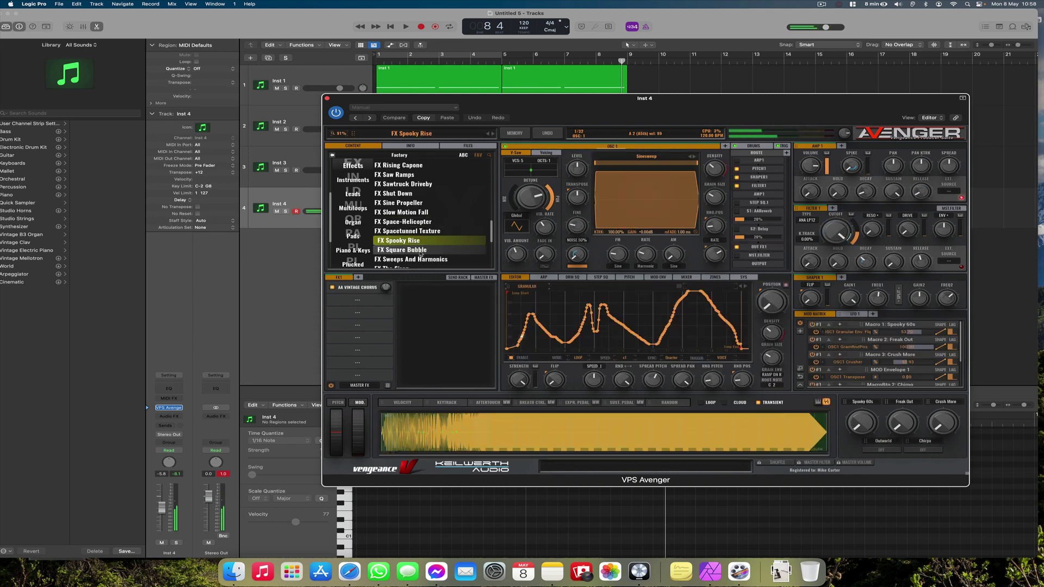
{"action": "left_click", "coordinate": [423, 251]}
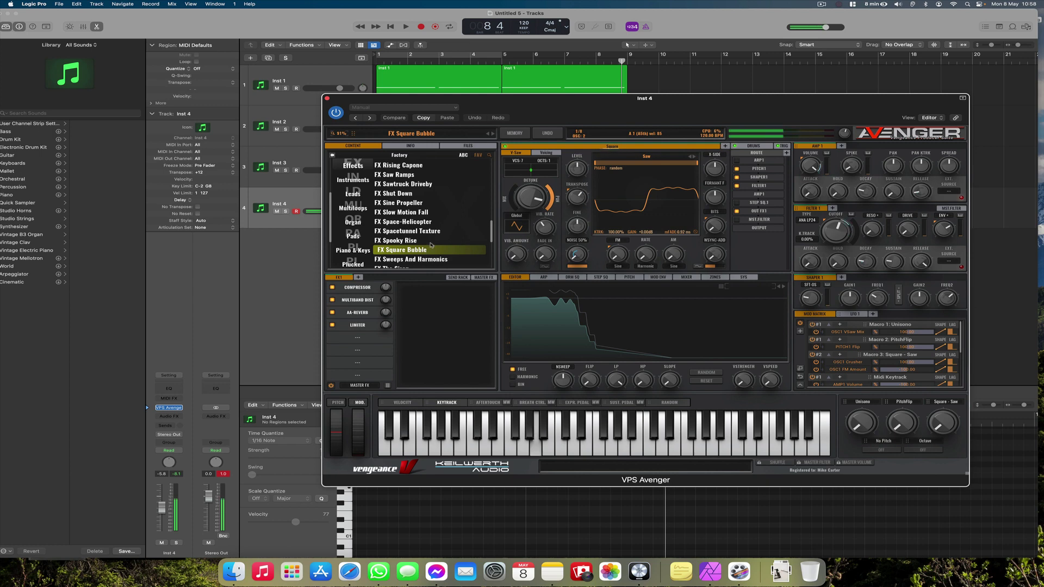
{"action": "left_click", "coordinate": [420, 259]}
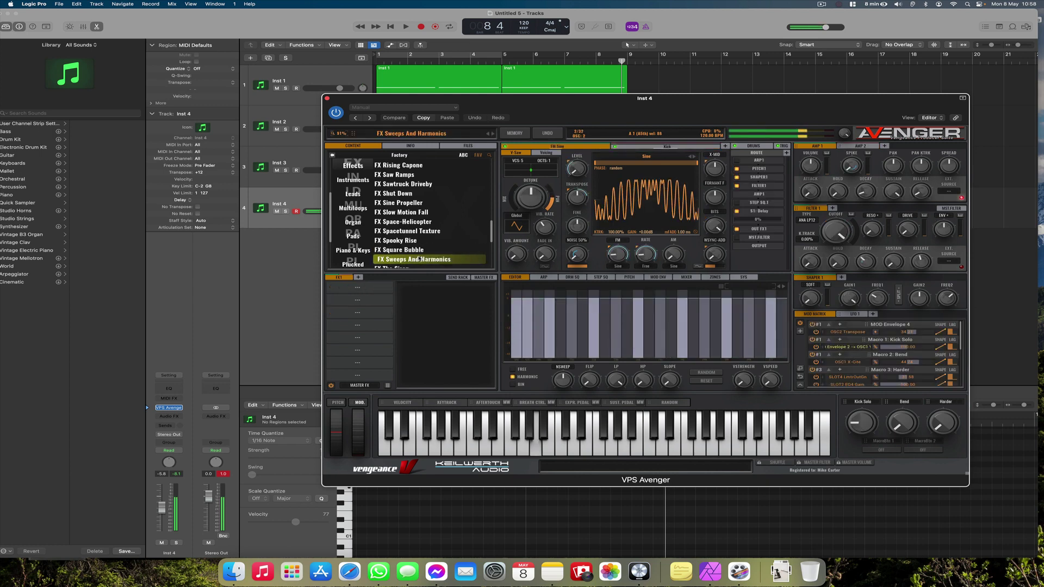
{"action": "left_click", "coordinate": [327, 98]}
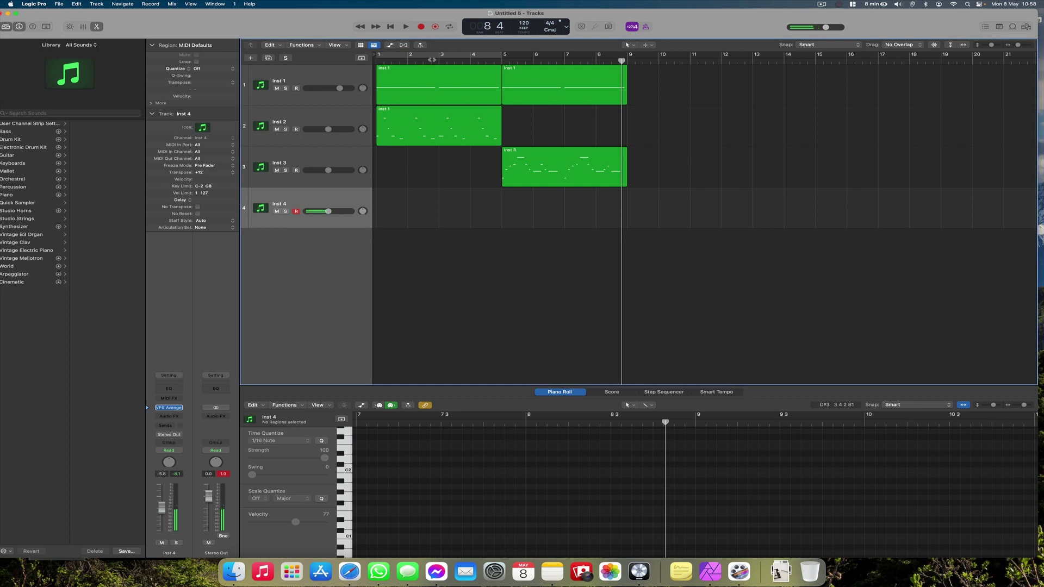
Record a sustained effects note on Inst 4 across the second half of bar 4 and quantize the region to 1/16 notes.
{"action": "left_click", "coordinate": [422, 27]}
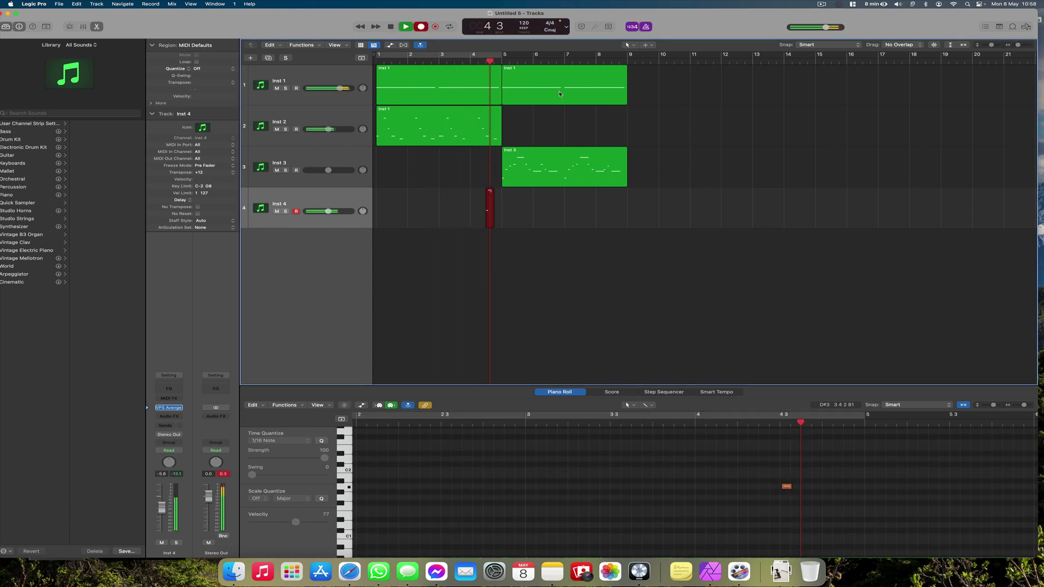
{"action": "left_click", "coordinate": [502, 204]}
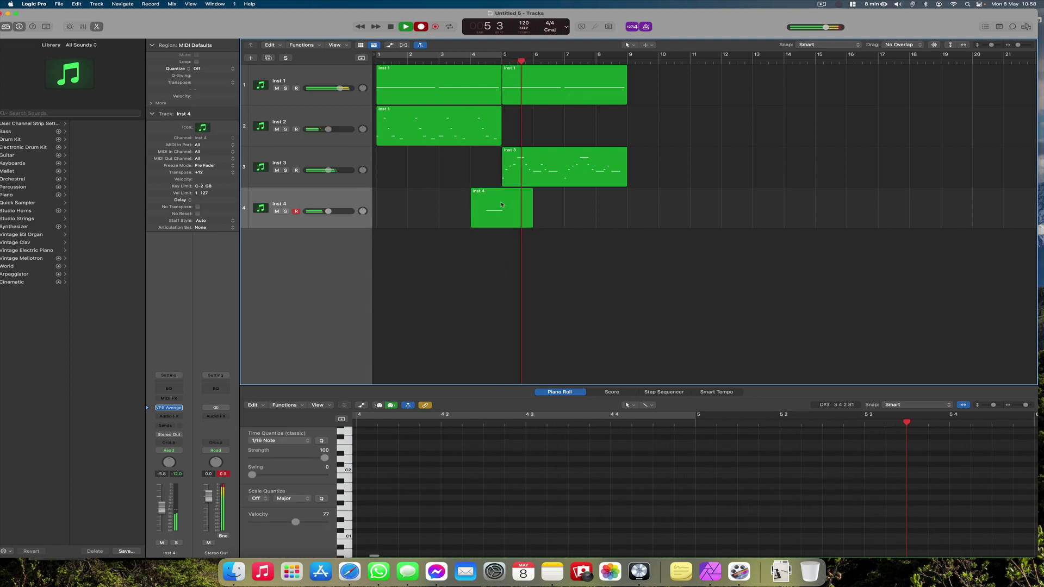
{"action": "key", "text": "q"}
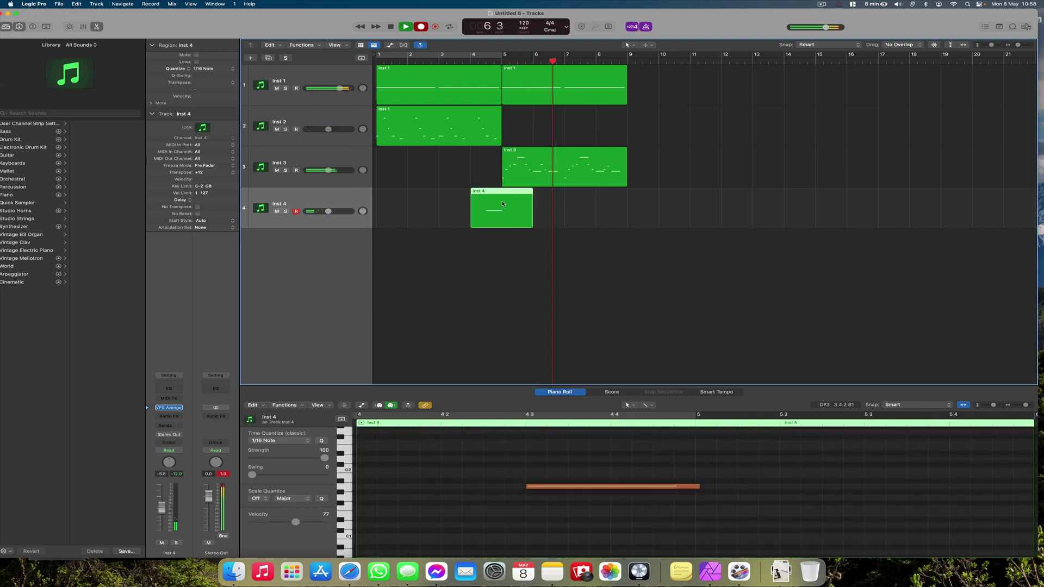
Bounce the Inst 4 region in place to a new track named fx, muting the source.
{"action": "right_click", "coordinate": [502, 205]}
{"action": "left_click", "coordinate": [516, 274]}
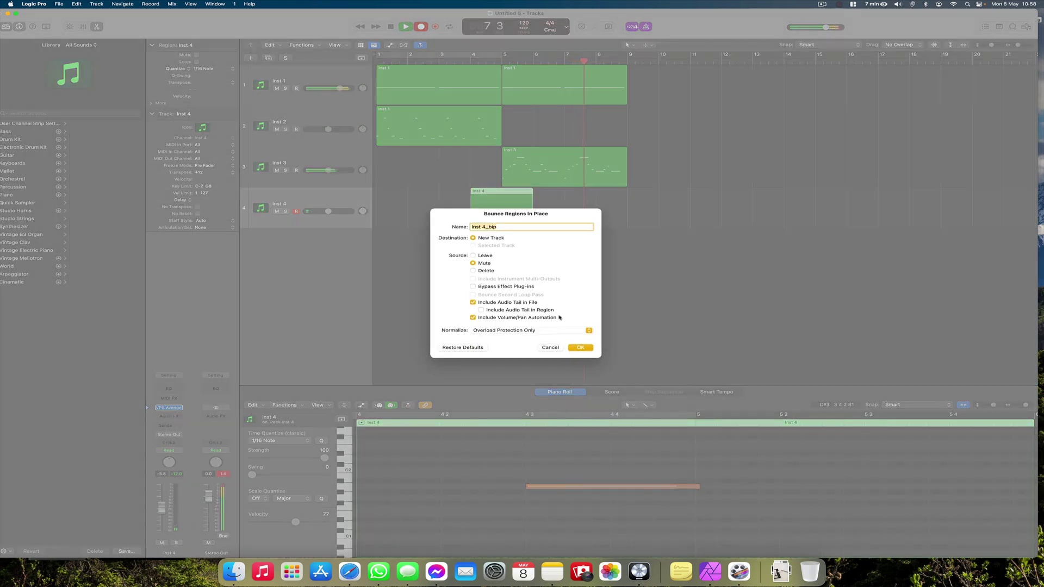
{"action": "type", "text": "fx"}
{"action": "key", "text": "Return"}
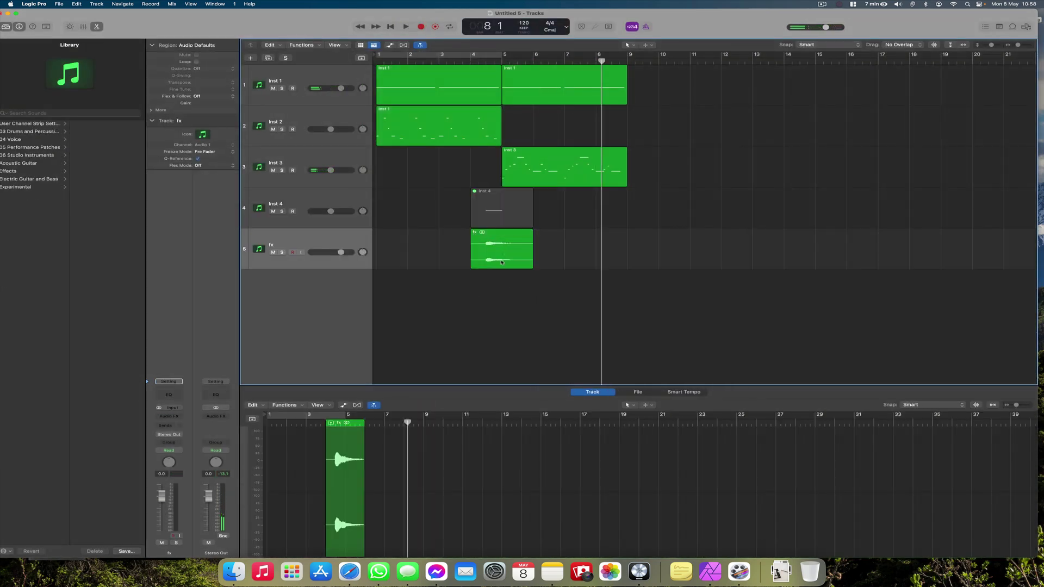
Reverse the fx audio file and move its region about half a bar earlier in the arrangement.
{"action": "left_click", "coordinate": [630, 392]}
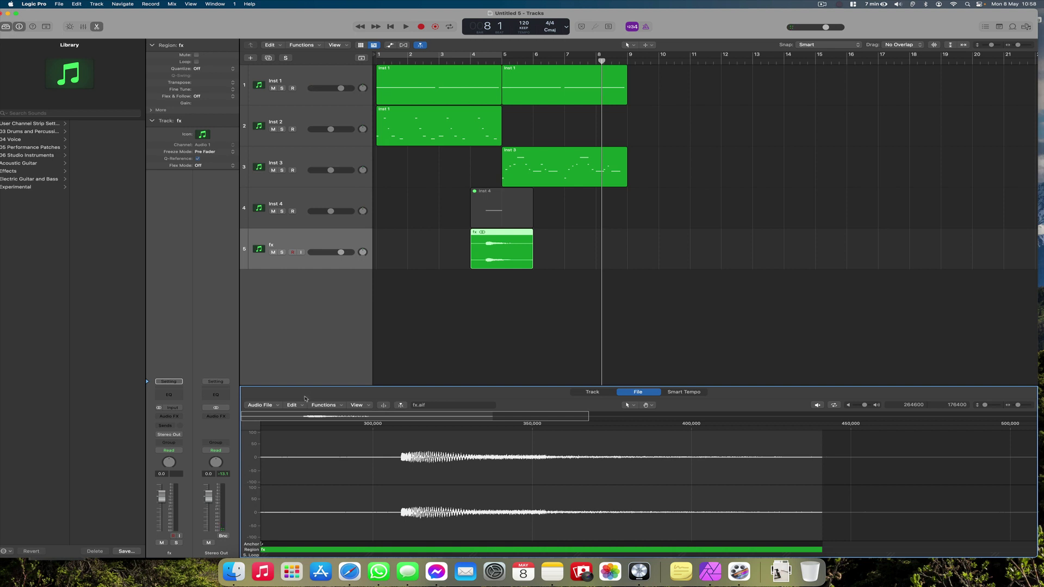
{"action": "left_click", "coordinate": [324, 405]}
{"action": "left_click", "coordinate": [337, 459]}
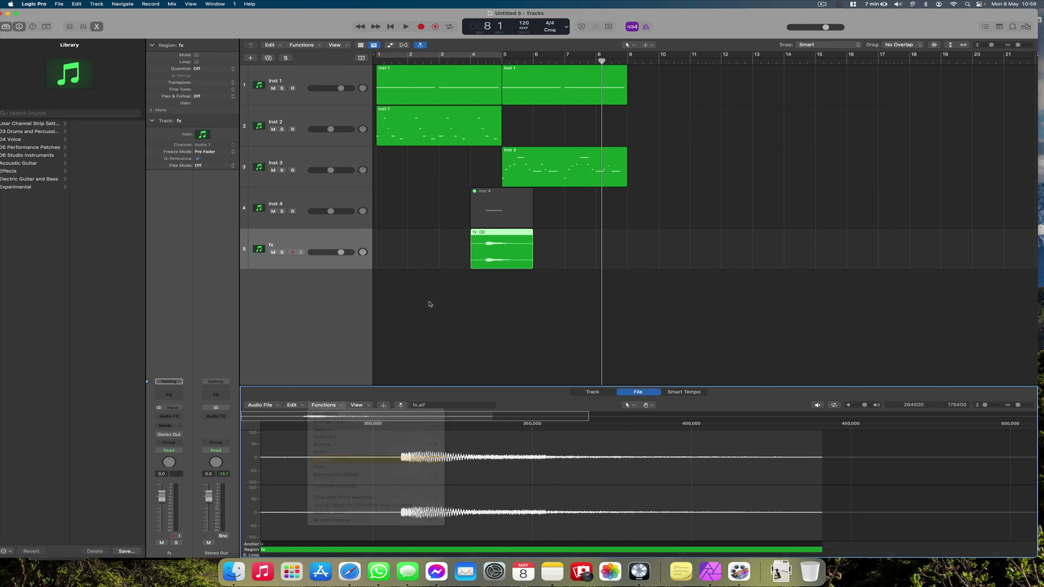
{"action": "left_click_drag", "start_coordinate": [517, 256], "coordinate": [501, 257]}
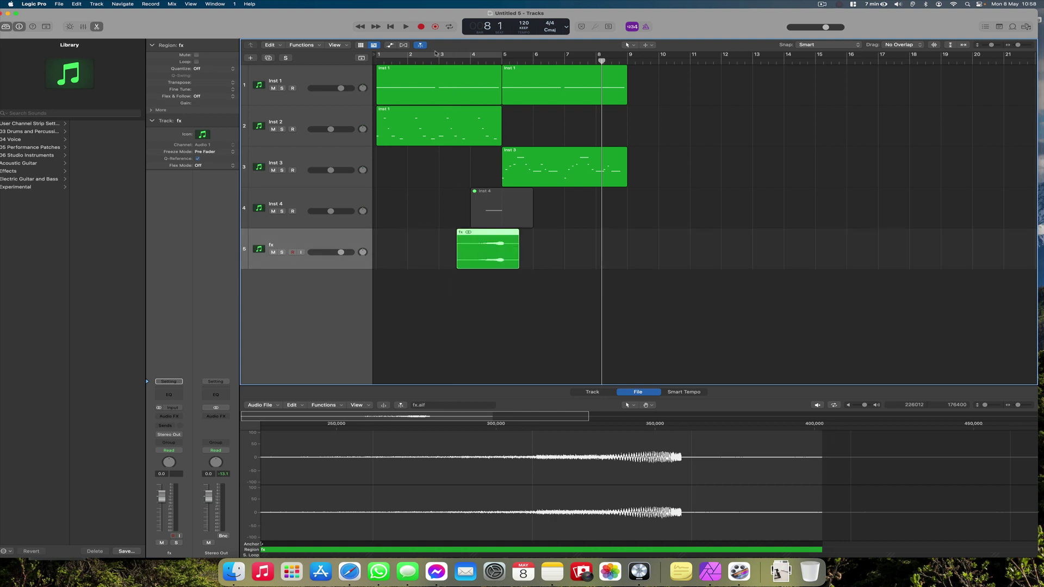
Split the fx region at bar 5 with the Scissors tool, delete the part after the cut and play the arrangement.
{"action": "left_click", "coordinate": [639, 45]}
{"action": "left_click", "coordinate": [653, 84]}
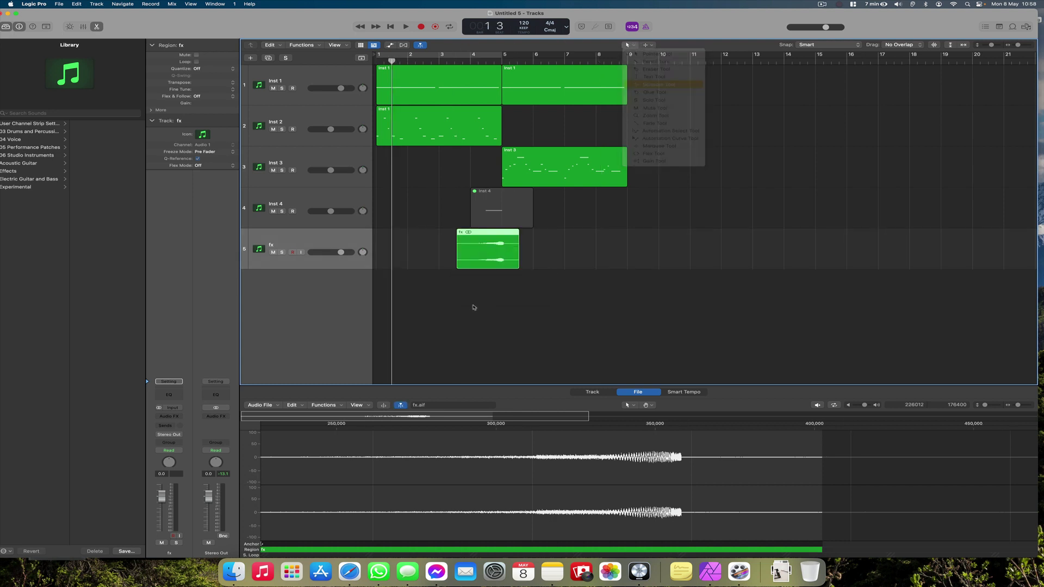
{"action": "left_click", "coordinate": [500, 260]}
{"action": "key", "text": "Delete"}
{"action": "key", "text": "space"}
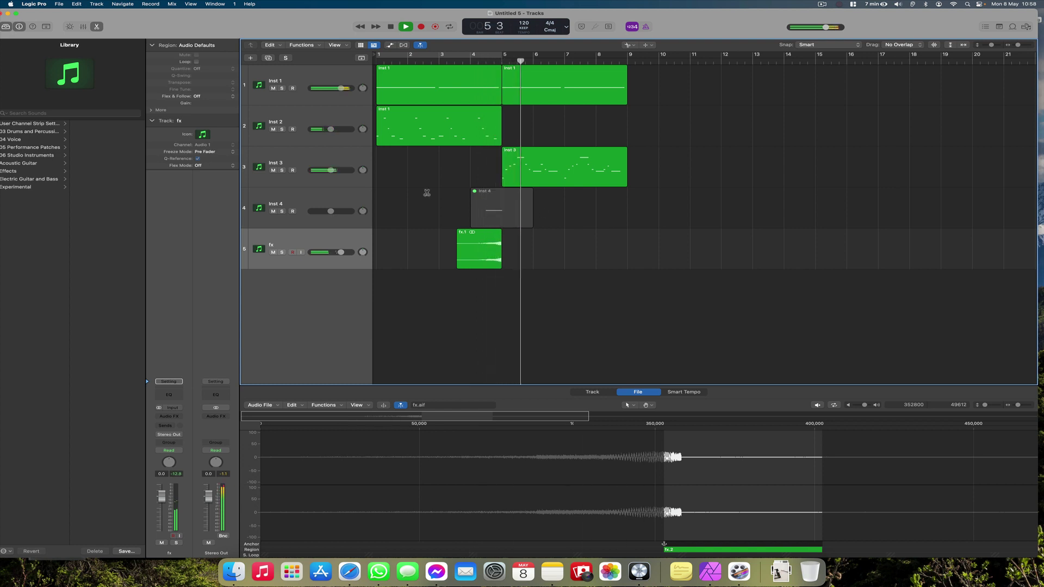
Add a new software instrument track below Inst 3 with VPS Avenger as its instrument.
{"action": "left_click", "coordinate": [289, 157]}
{"action": "left_click", "coordinate": [99, 5]}
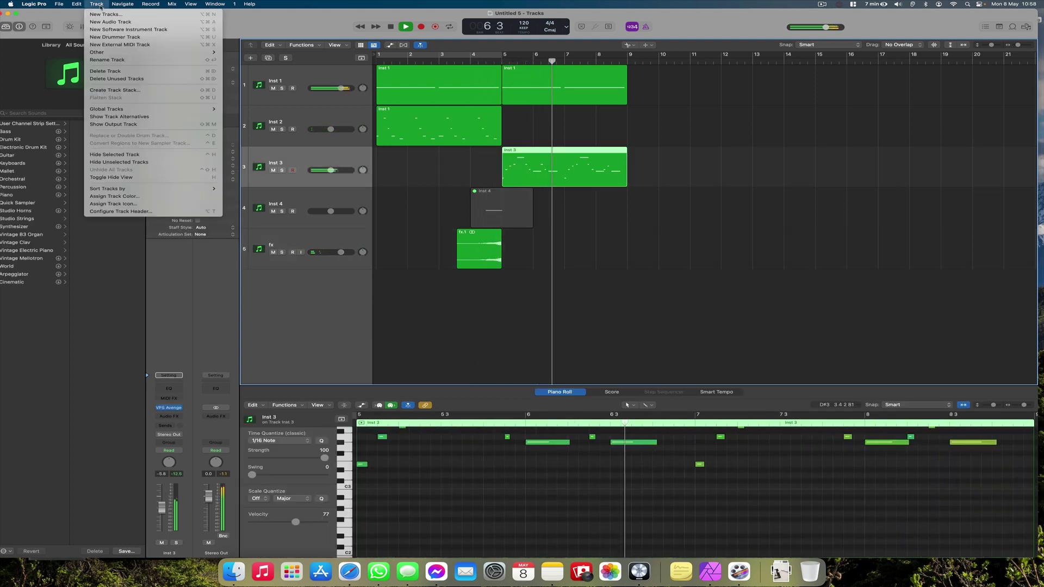
{"action": "left_click", "coordinate": [102, 31]}
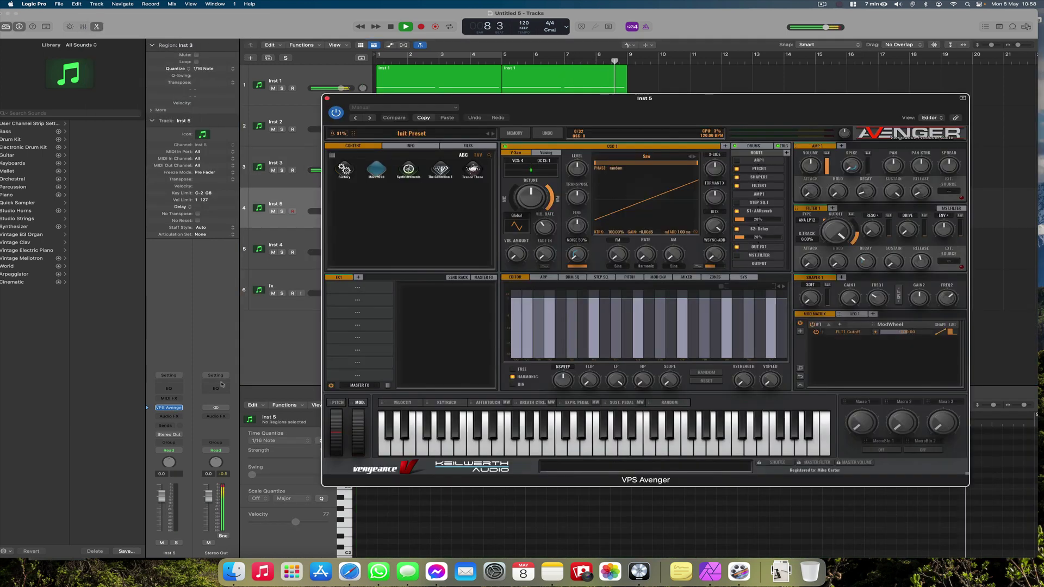
Load the factory synth preset SY Castle Pike for Inst 5 and close the instrument.
{"action": "left_click", "coordinate": [344, 169]}
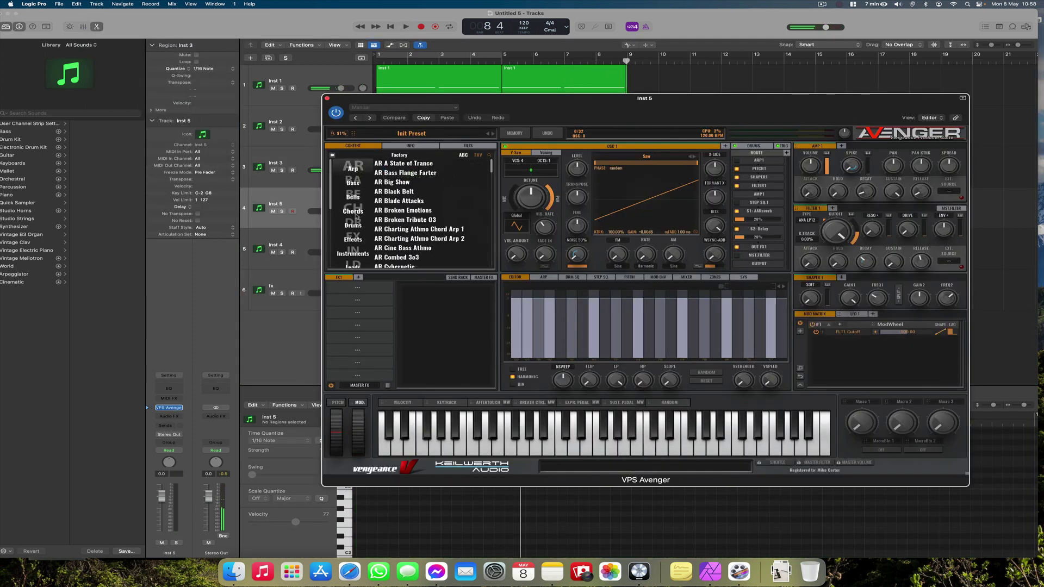
{"action": "scroll", "coordinate": [356, 217], "scroll_direction": "down", "scroll_amount": 12}
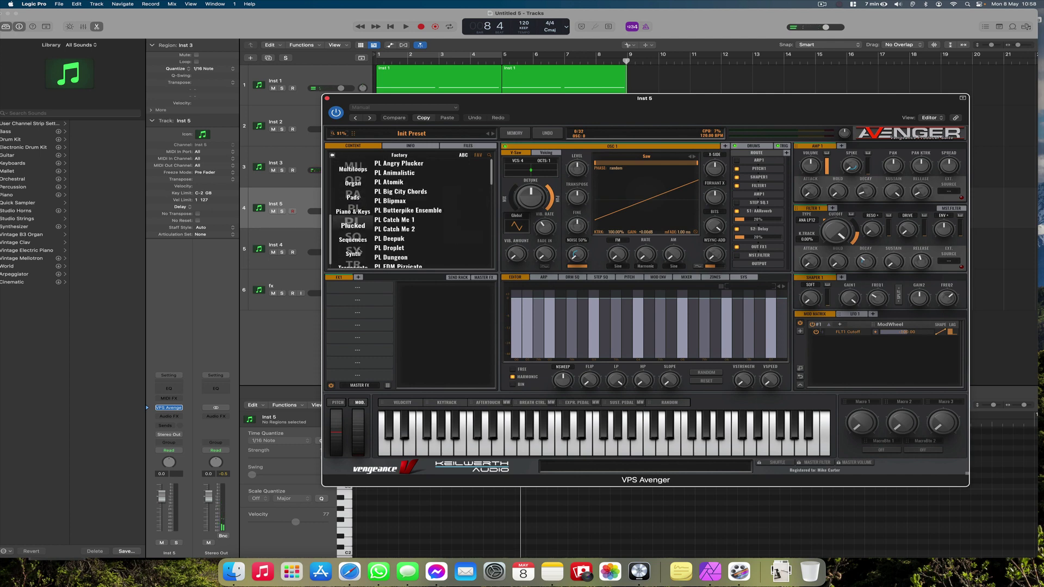
{"action": "scroll", "coordinate": [353, 217], "scroll_direction": "down", "scroll_amount": 3}
{"action": "left_click", "coordinate": [401, 210]}
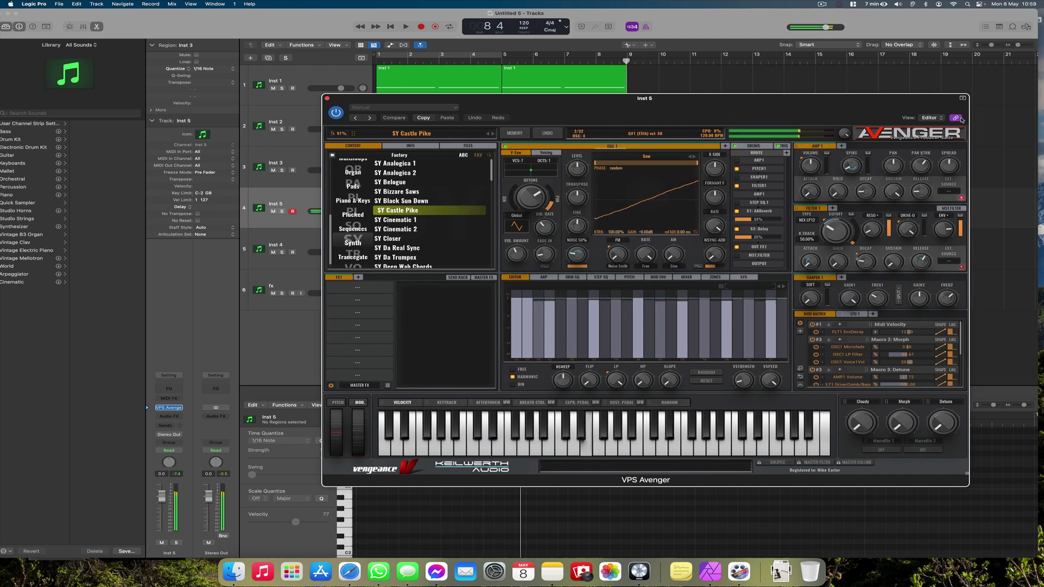
{"action": "left_click", "coordinate": [327, 98]}
Record a synth part on Inst 5 over bars 6 to 9, quantize it to 1/16 notes and replay from near bar 2.
{"action": "left_click", "coordinate": [421, 27]}
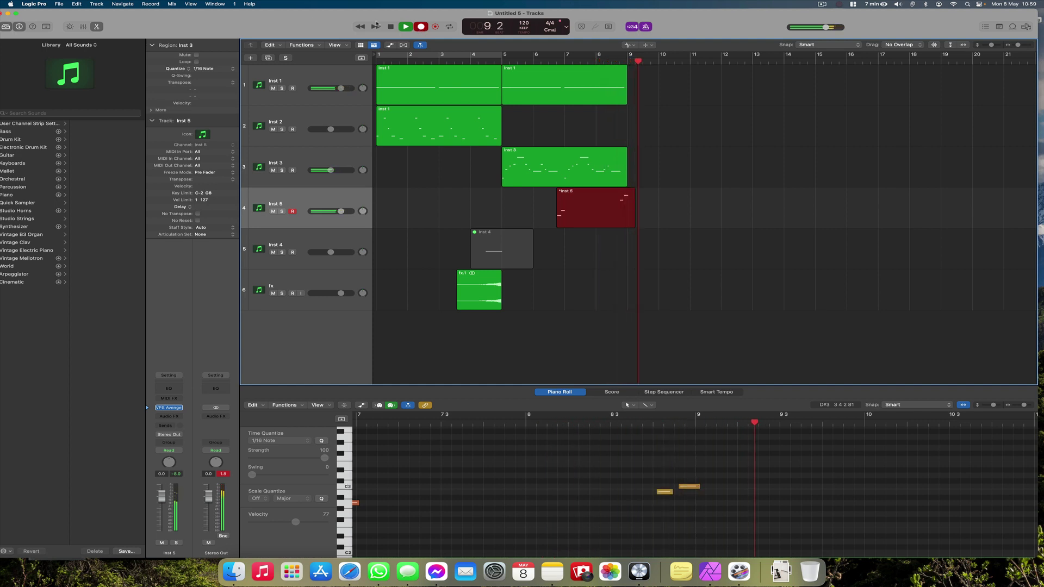
{"action": "key", "text": "space"}
{"action": "left_click", "coordinate": [405, 59]}
{"action": "key", "text": "q"}
{"action": "key", "text": "space"}
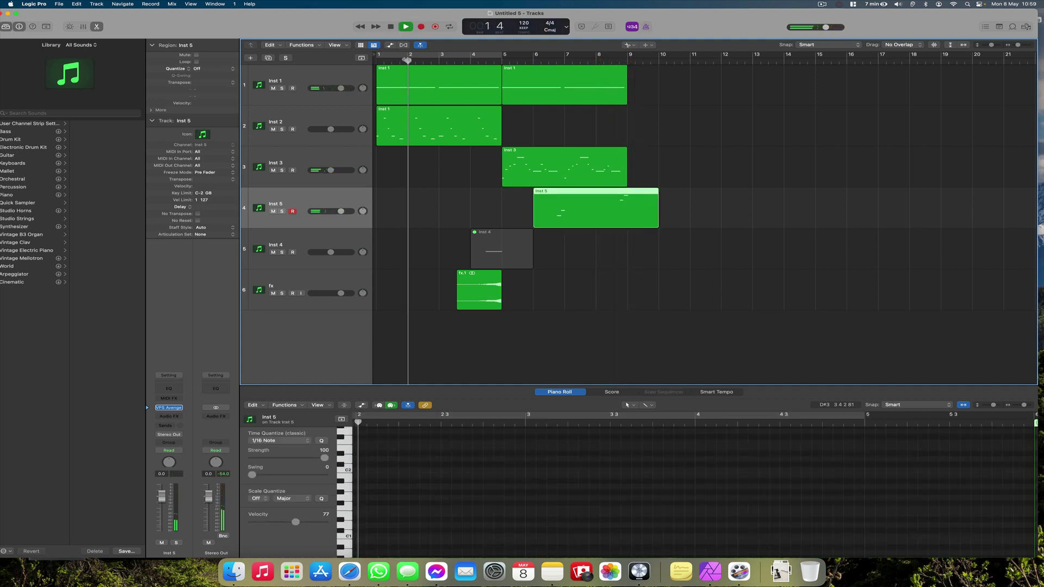
Set the Inst 5 track volume to -5.5 dB and load the factory strings preset ST Disco Strings in its VPS Avenger.
{"action": "left_click_drag", "start_coordinate": [341, 211], "coordinate": [331, 211]}
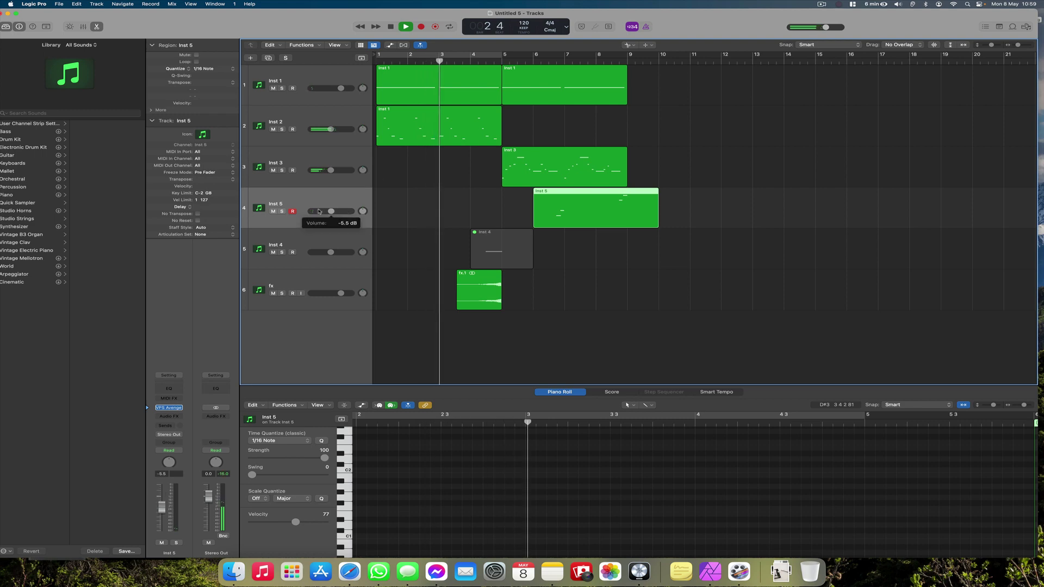
{"action": "left_click", "coordinate": [168, 408]}
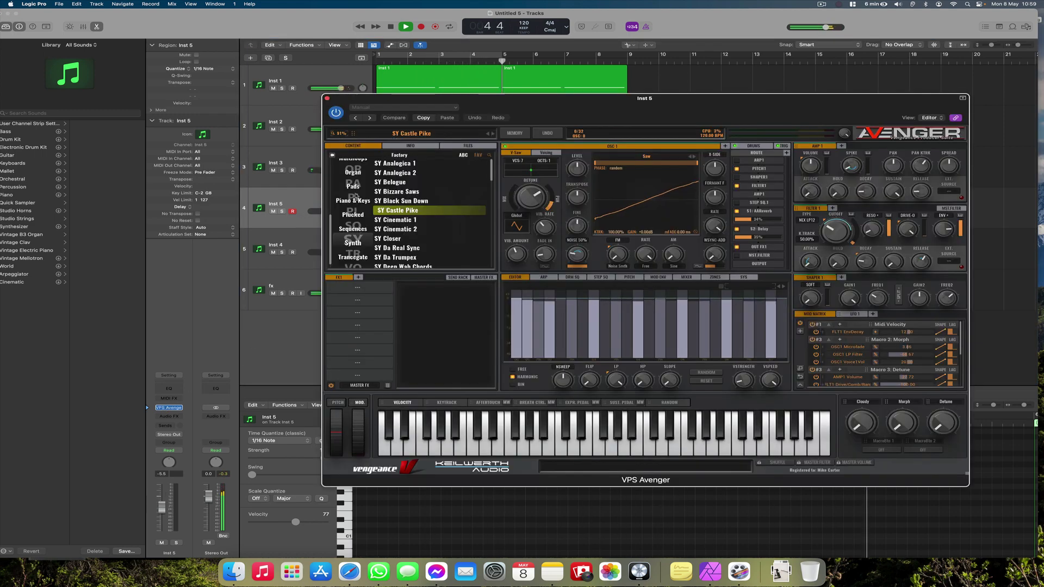
{"action": "scroll", "coordinate": [405, 215], "scroll_direction": "up", "scroll_amount": 10}
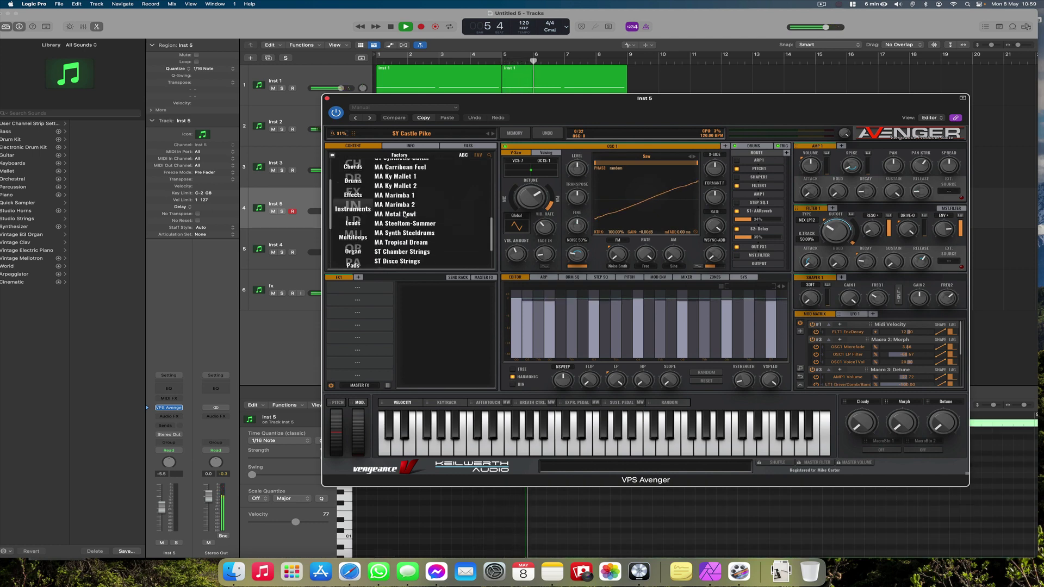
{"action": "scroll", "coordinate": [406, 214], "scroll_direction": "down", "scroll_amount": 5}
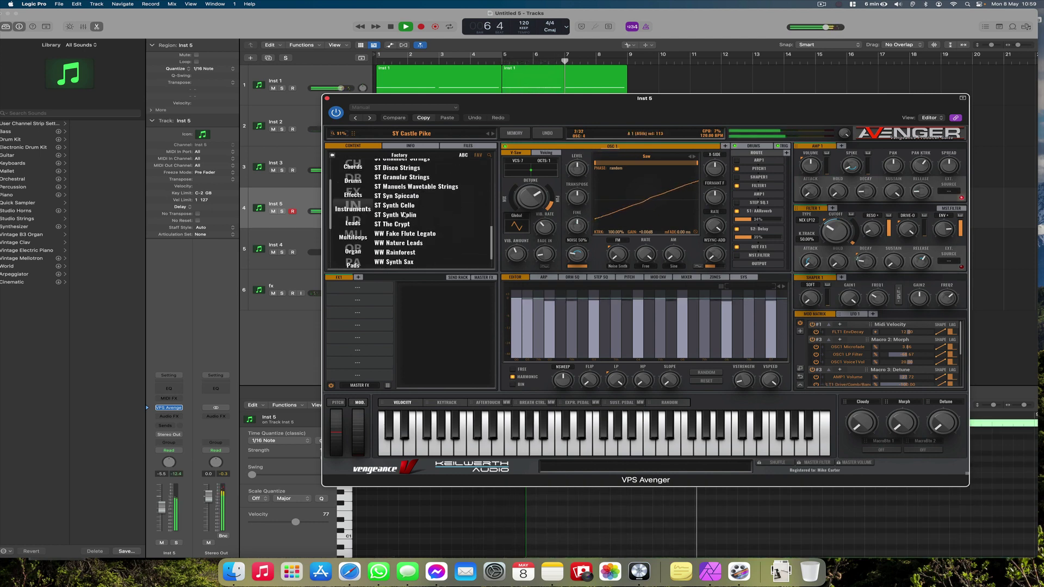
{"action": "left_click", "coordinate": [402, 168]}
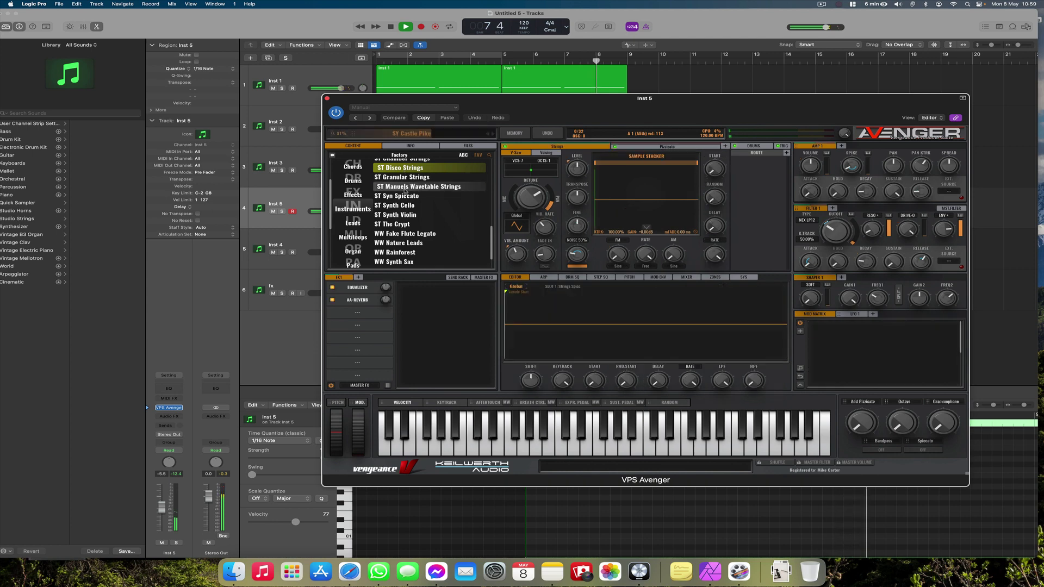
{"action": "scroll", "coordinate": [405, 191], "scroll_direction": "up", "scroll_amount": 5}
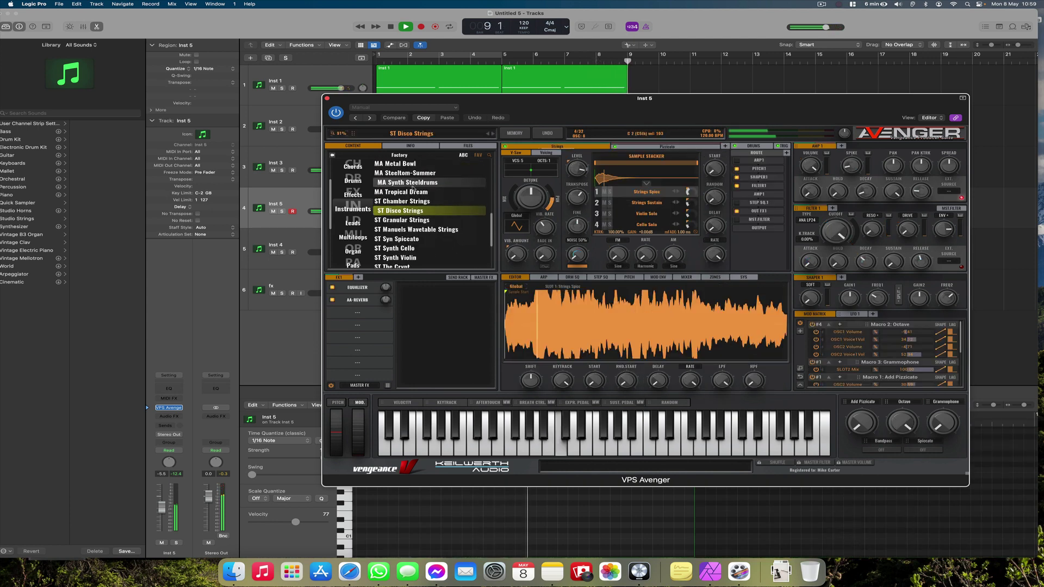
Try the ST Syn Spiccato preset on Inst 5, clear the instrument window off the regions and audition the part from bar 6.
{"action": "left_click", "coordinate": [400, 239]}
{"action": "left_click_drag", "start_coordinate": [474, 99], "coordinate": [525, 251]}
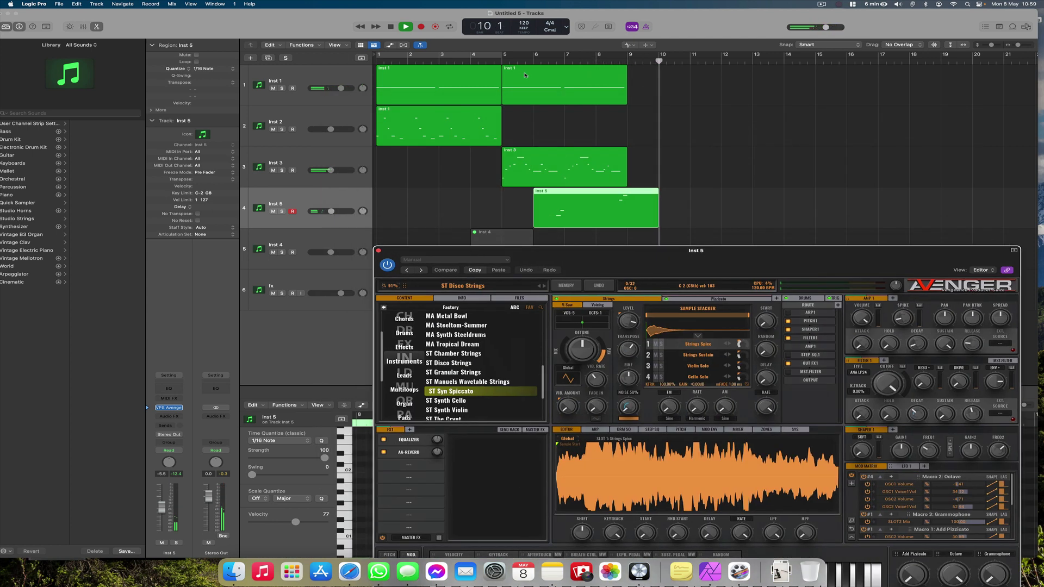
{"action": "left_click", "coordinate": [543, 61]}
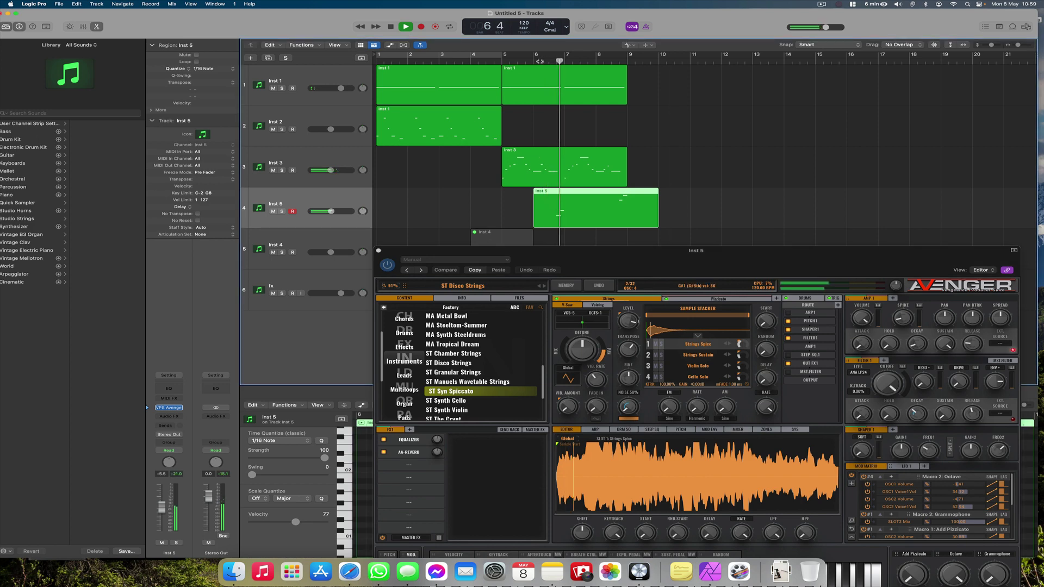
{"action": "scroll", "coordinate": [514, 332], "scroll_direction": "up", "scroll_amount": 5}
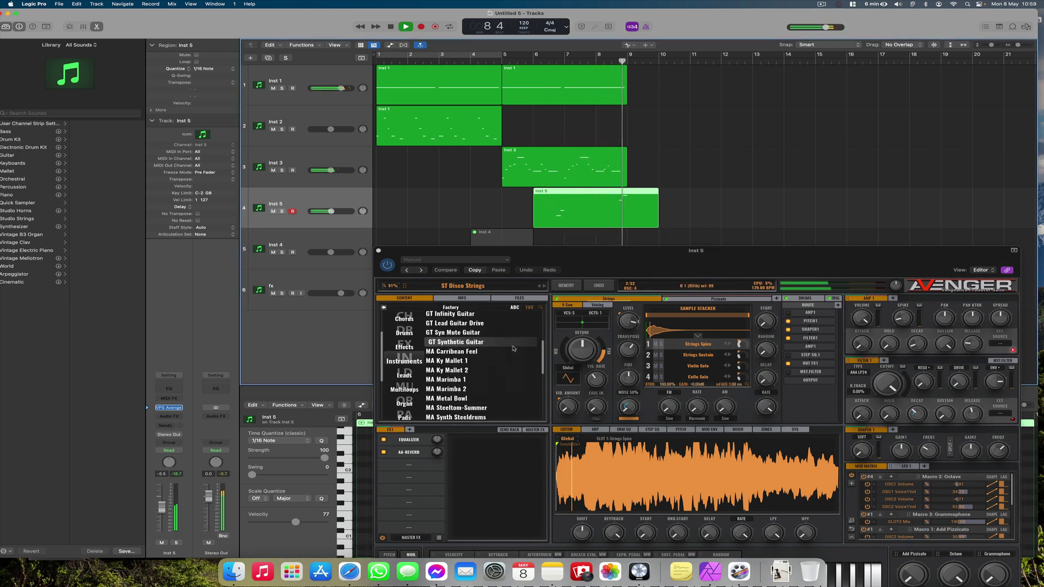
{"action": "left_click", "coordinate": [426, 61]}
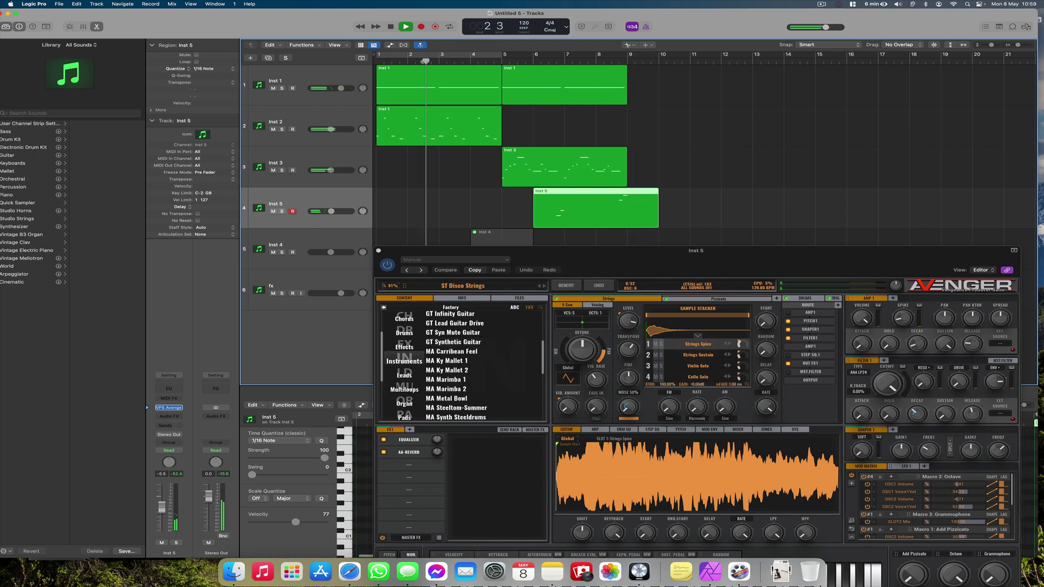
Duplicate the Inst 5 track, copy its region to the new track at bar 6 and transpose the copy +12.
{"action": "key", "text": "super+d"}
{"action": "left_click", "coordinate": [629, 45]}
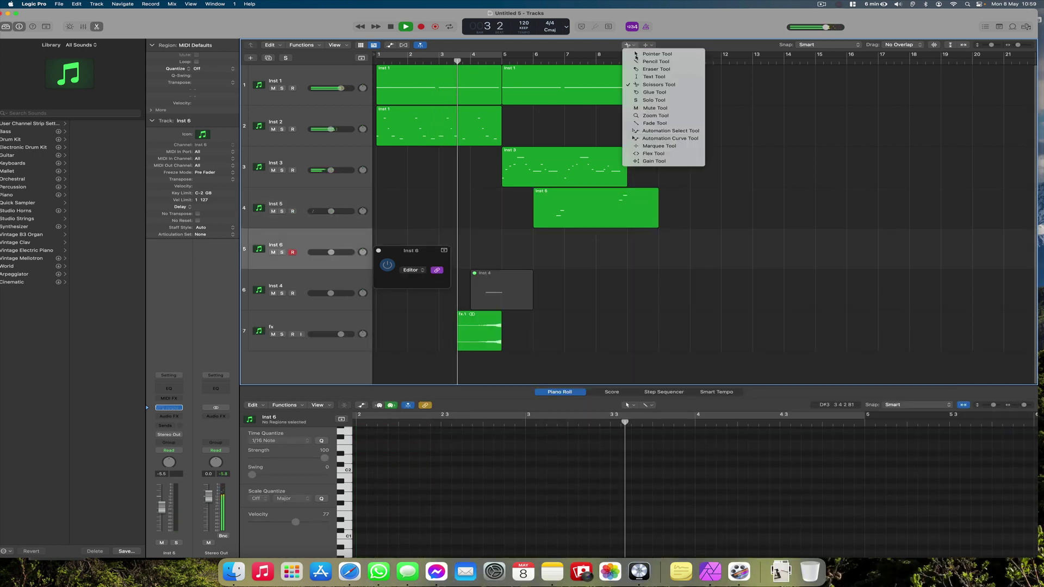
{"action": "left_click", "coordinate": [656, 54]}
{"action": "mouse_move", "coordinate": [585, 211]}
{"action": "left_mouse_down"}
{"action": "mouse_move", "coordinate": [581, 243]}
{"action": "mouse_move", "coordinate": [578, 223]}
{"action": "left_mouse_up"}
{"action": "left_click", "coordinate": [379, 252]}
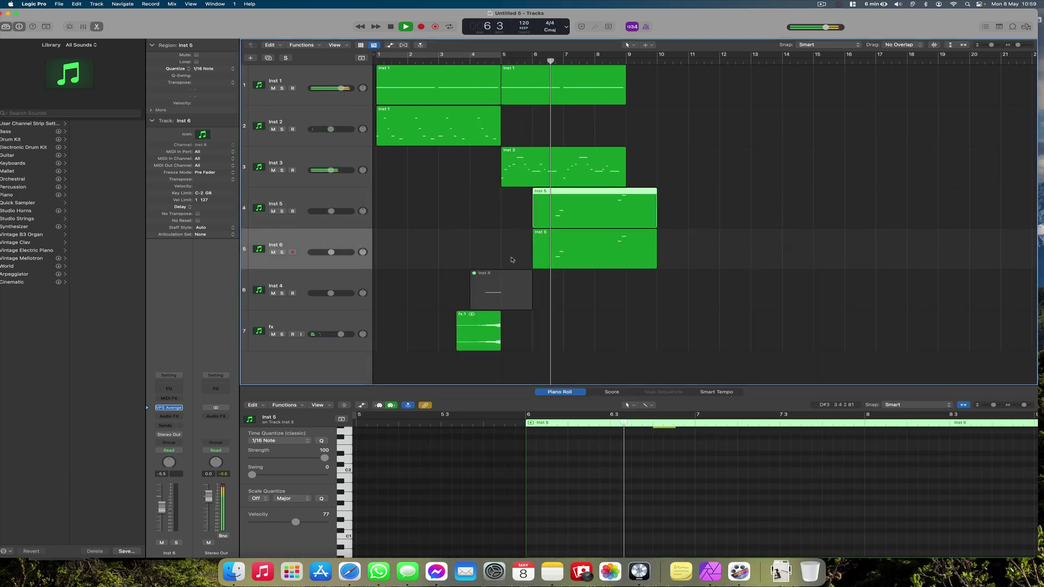
{"action": "double_click", "coordinate": [206, 81]}
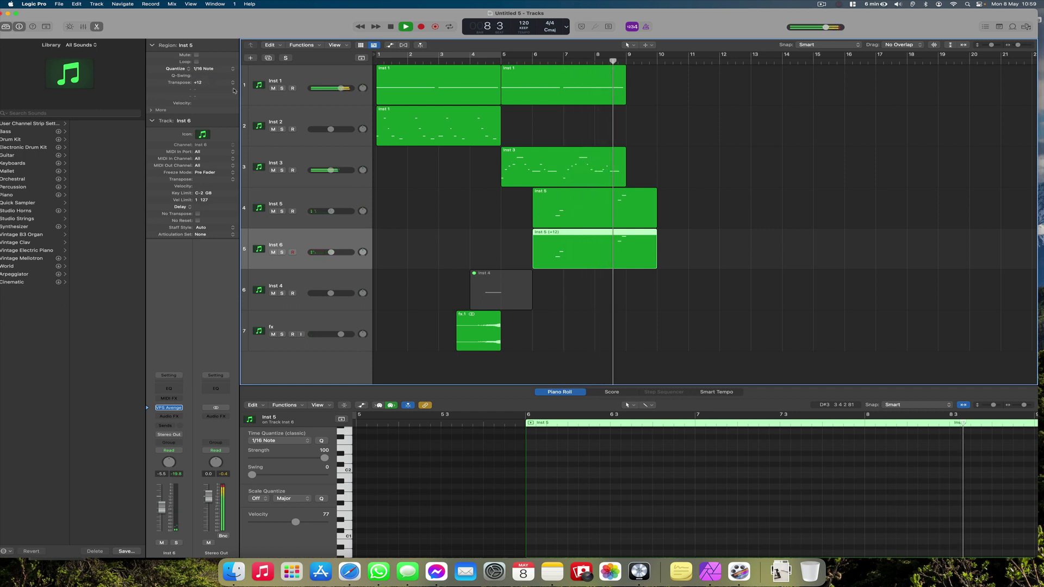
{"action": "left_click", "coordinate": [374, 62]}
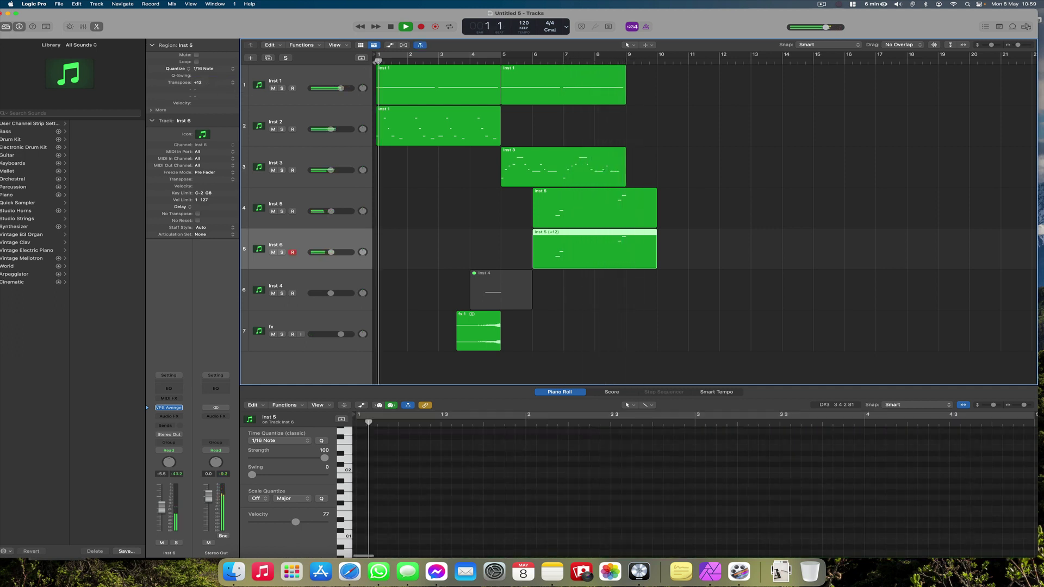
Duplicate the Inst 1 bass track, place a copy of its region on the new track at bar 9 and transpose it -7.
{"action": "left_click", "coordinate": [331, 82]}
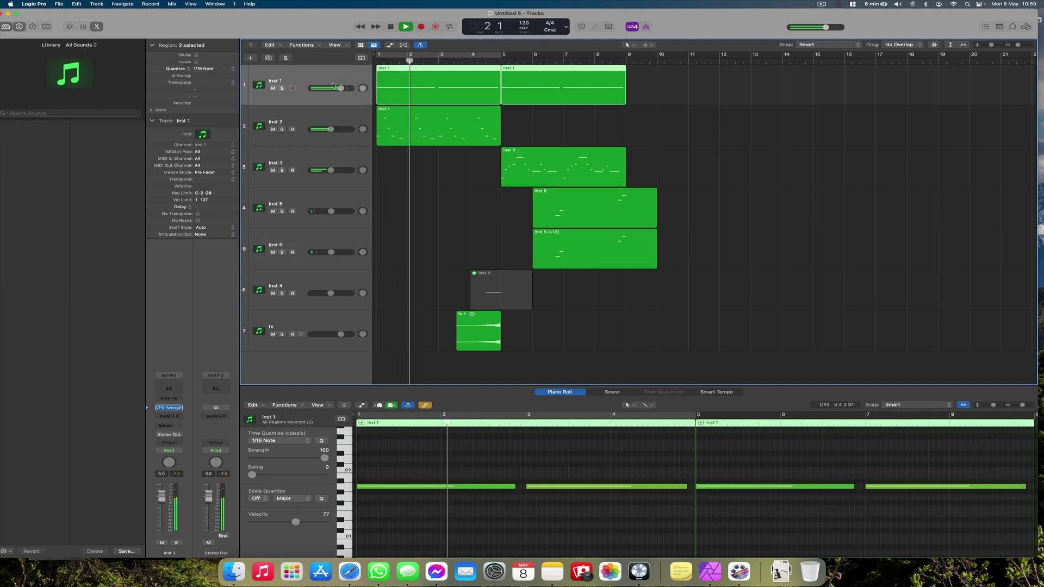
{"action": "key", "text": "super+d"}
{"action": "left_click_drag", "start_coordinate": [579, 93], "coordinate": [696, 102]}
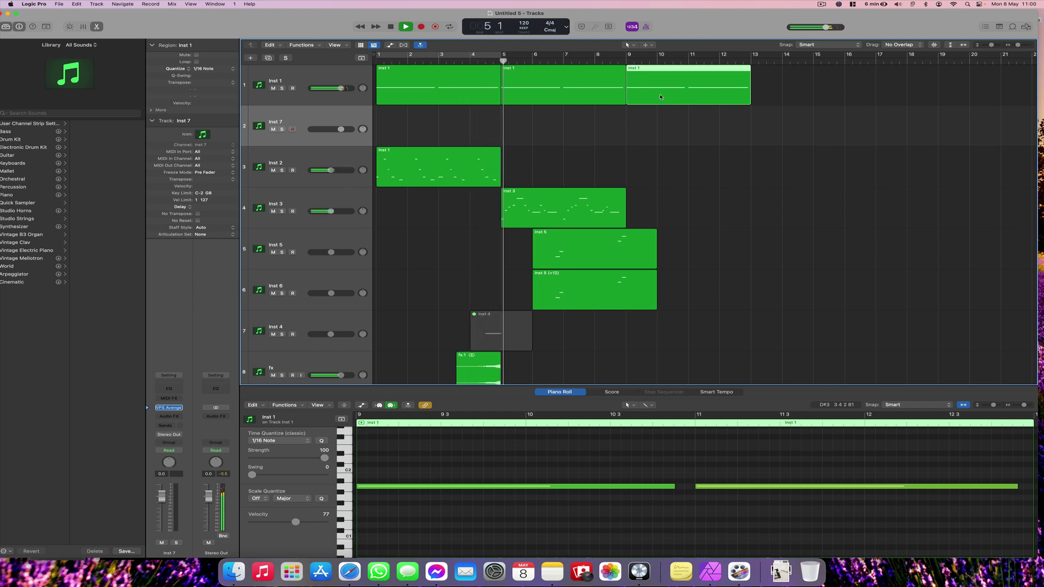
{"action": "left_click_drag", "start_coordinate": [699, 82], "coordinate": [697, 122]}
{"action": "left_click_drag", "start_coordinate": [218, 82], "coordinate": [215, 92]}
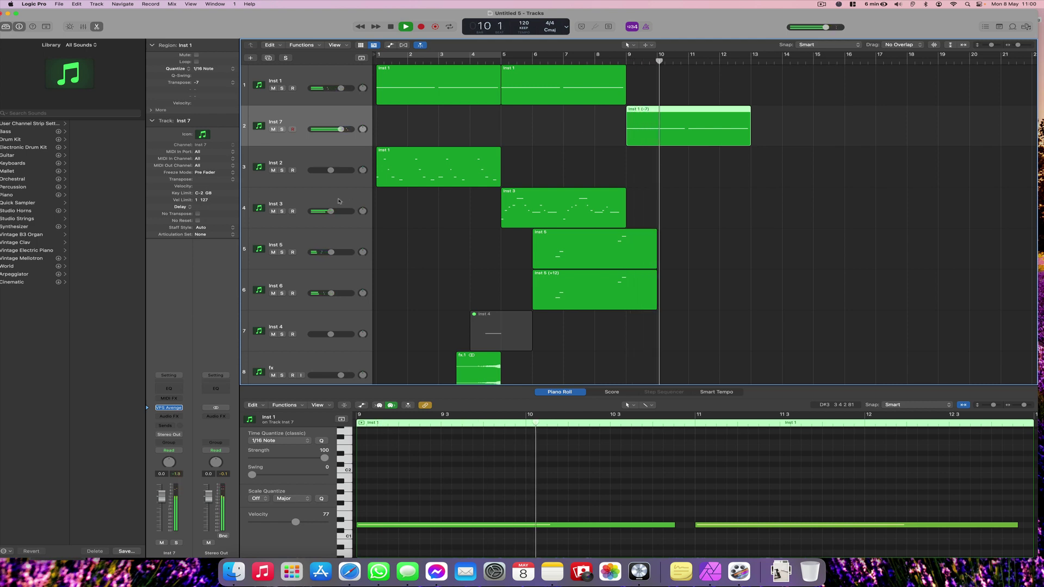
Add a duplicate melody track between Inst 2 and Inst 3 and record a melody on it over bars 9 and 10.
{"action": "left_click", "coordinate": [292, 194]}
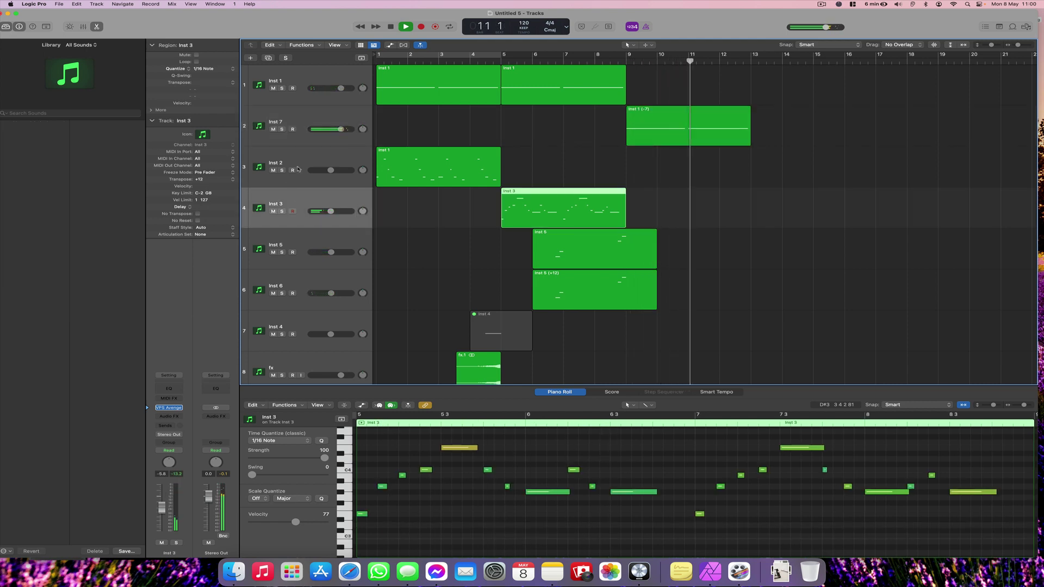
{"action": "key", "text": "super+d"}
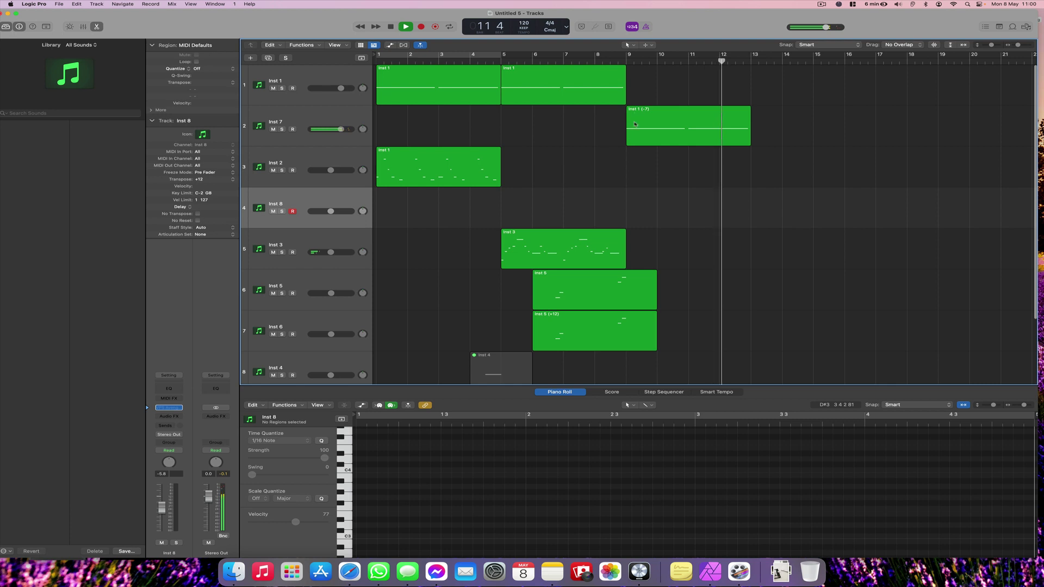
{"action": "left_click", "coordinate": [601, 60]}
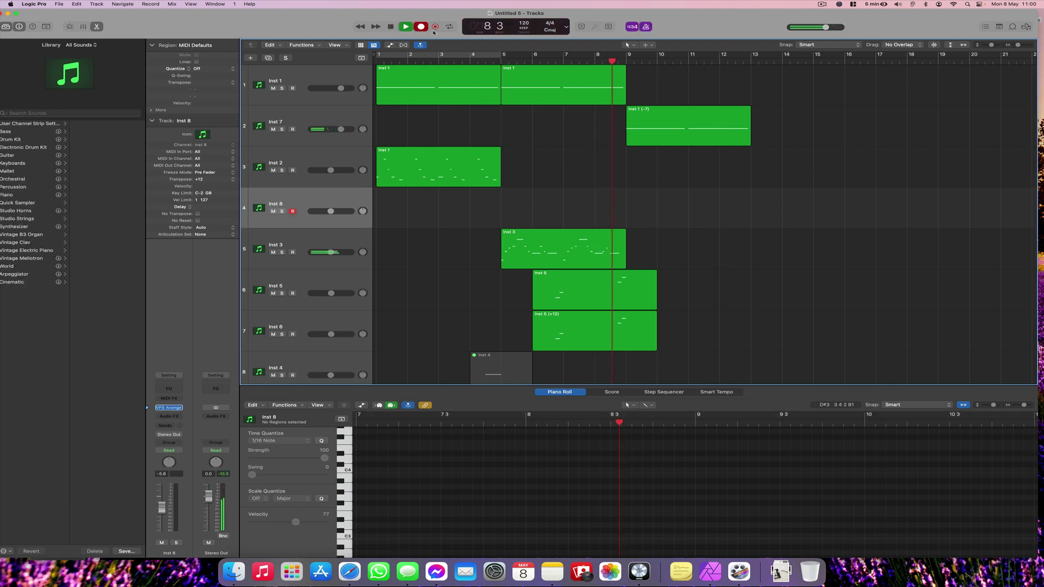
{"action": "key", "text": "r"}
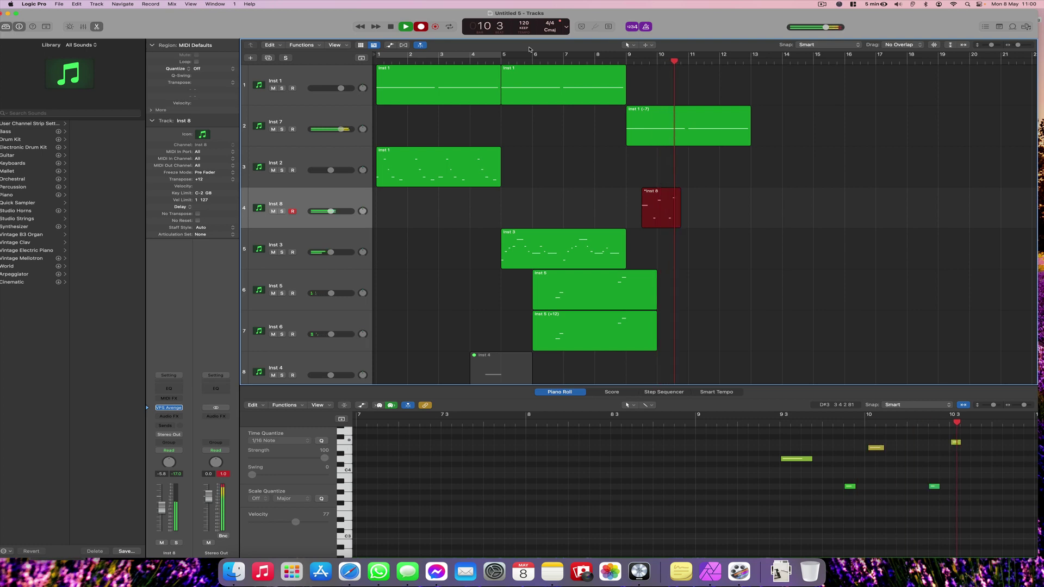
{"action": "key", "text": "r"}
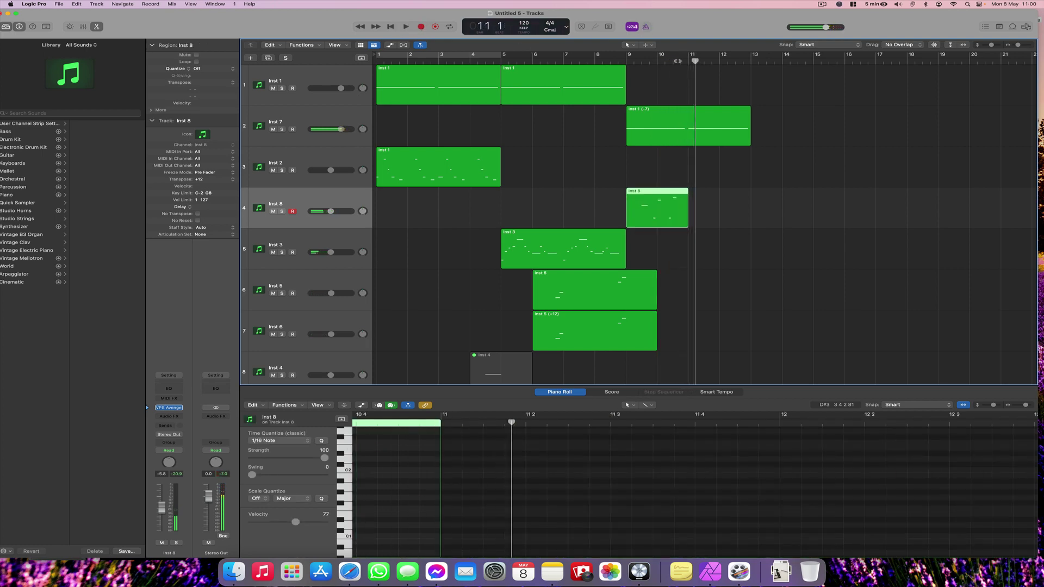
Quantize the new Inst 8 region to 1/16 notes and copy it to bar 11.
{"action": "left_click", "coordinate": [626, 60]}
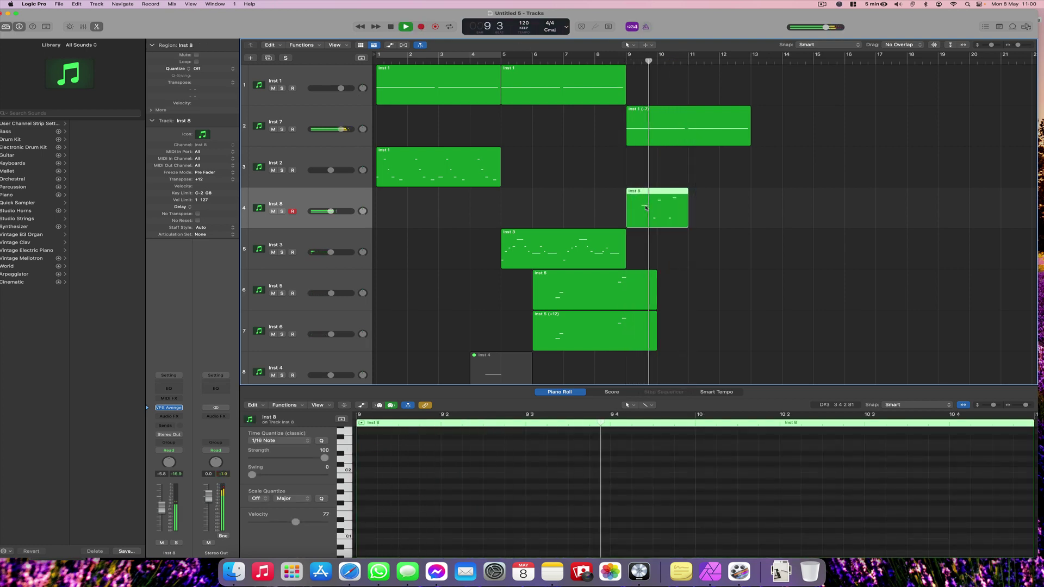
{"action": "left_click_drag", "start_coordinate": [648, 211], "coordinate": [709, 214]}
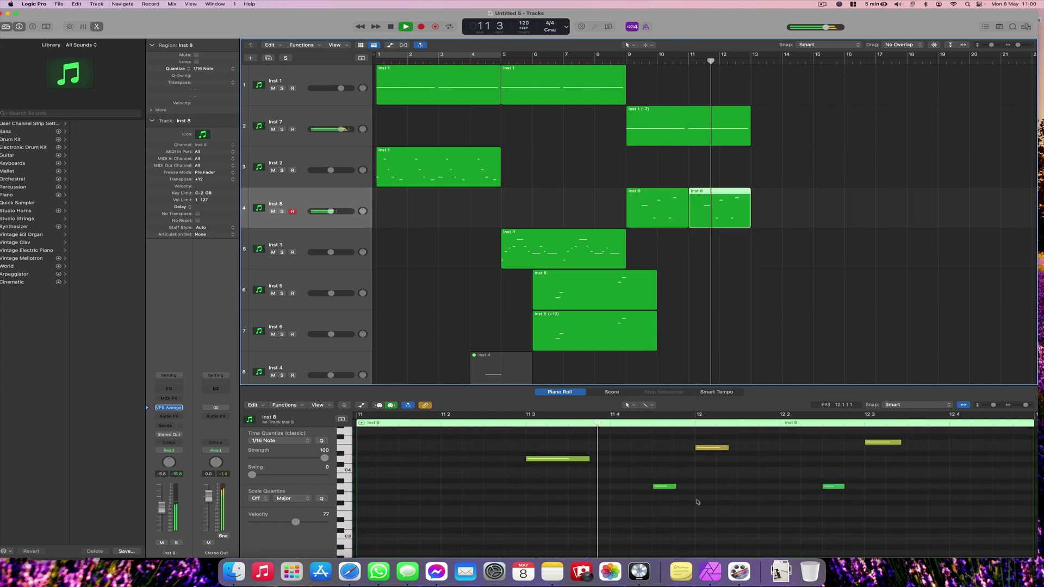
Copy the last note of the bar 11 region to beat 4 of bar 12 at a higher pitch and replay from bar 8.
{"action": "key", "text": "space"}
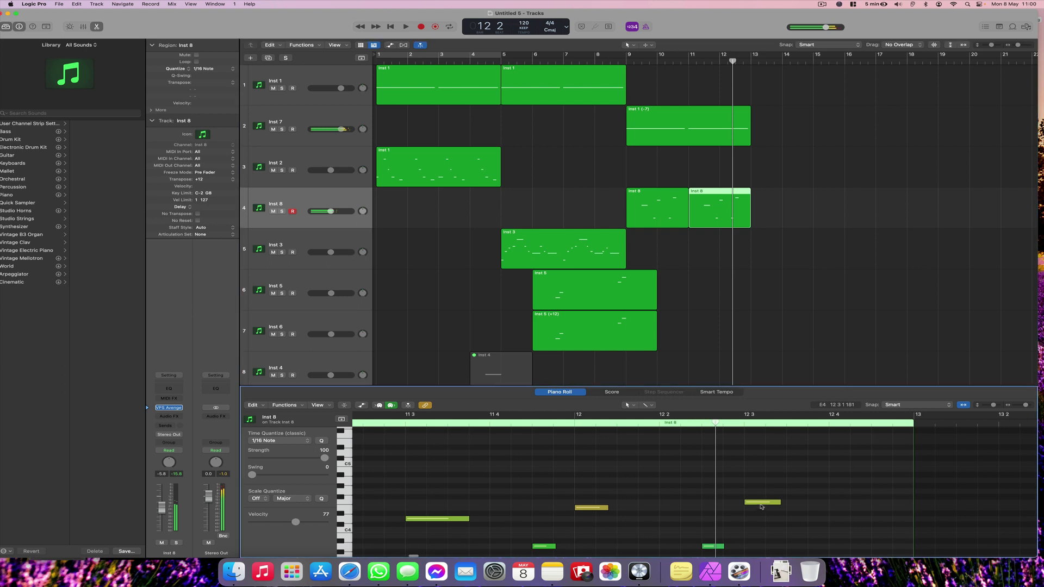
{"action": "left_click_drag", "start_coordinate": [772, 503], "coordinate": [852, 484]}
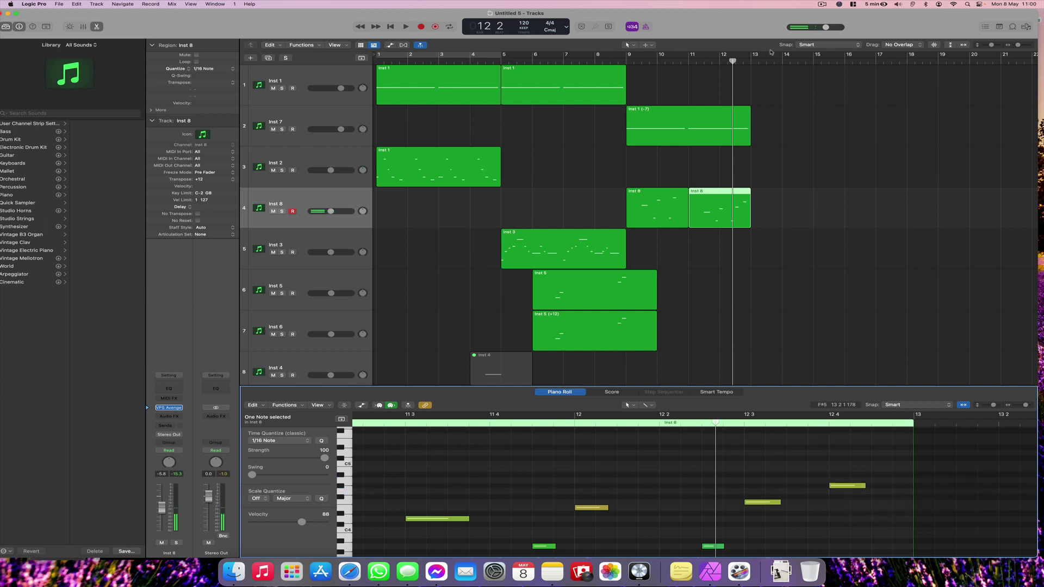
{"action": "left_click", "coordinate": [603, 64]}
{"action": "key", "text": "space"}
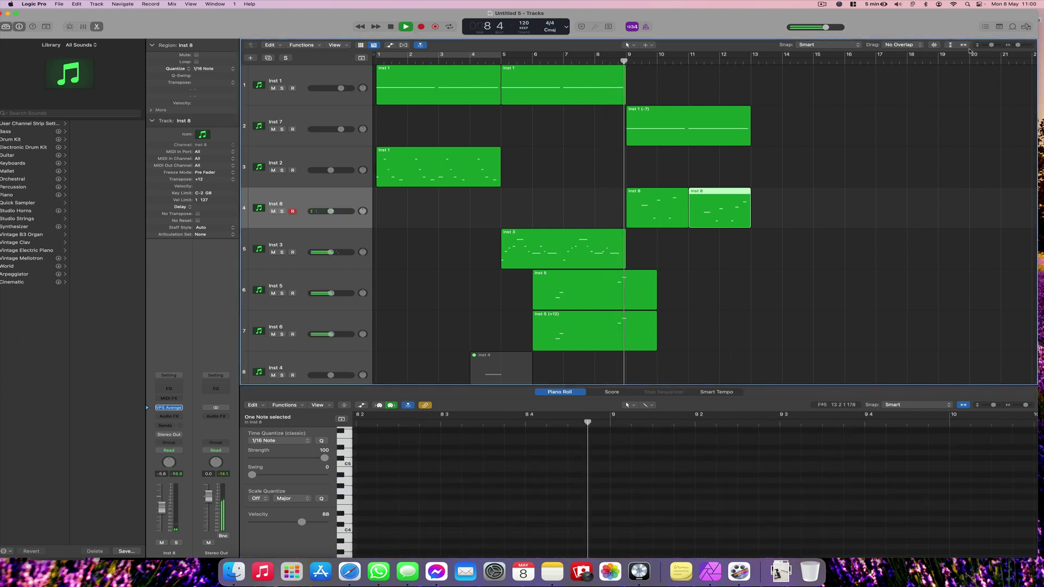
Copy the second-section regions of Inst 1, Inst 3, Inst 5 and Inst 6 so the section repeats from bar 13.
{"action": "left_click_drag", "start_coordinate": [991, 46], "coordinate": [988, 46]}
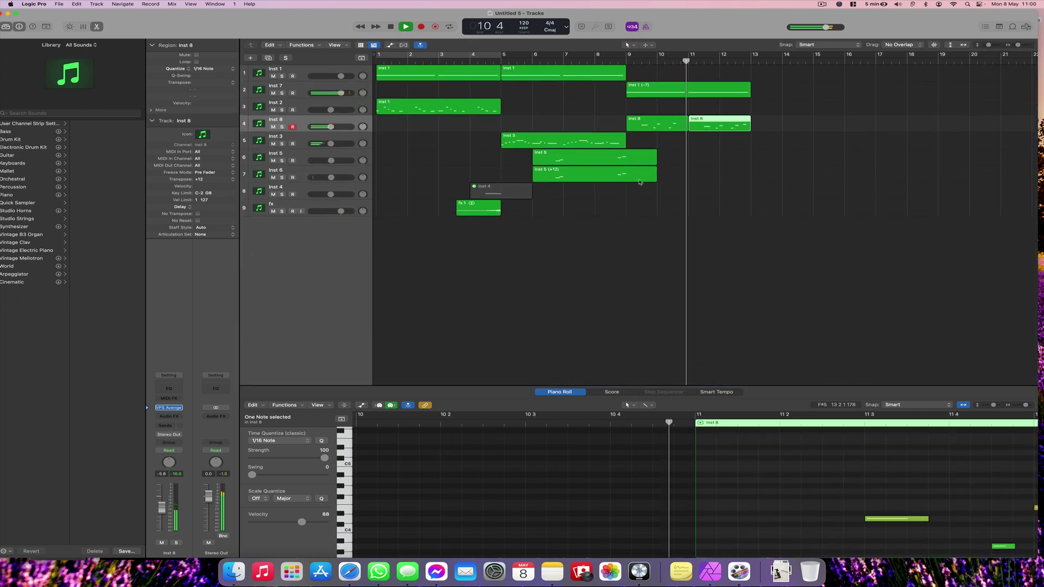
{"action": "left_click_drag", "start_coordinate": [620, 184], "coordinate": [785, 79]}
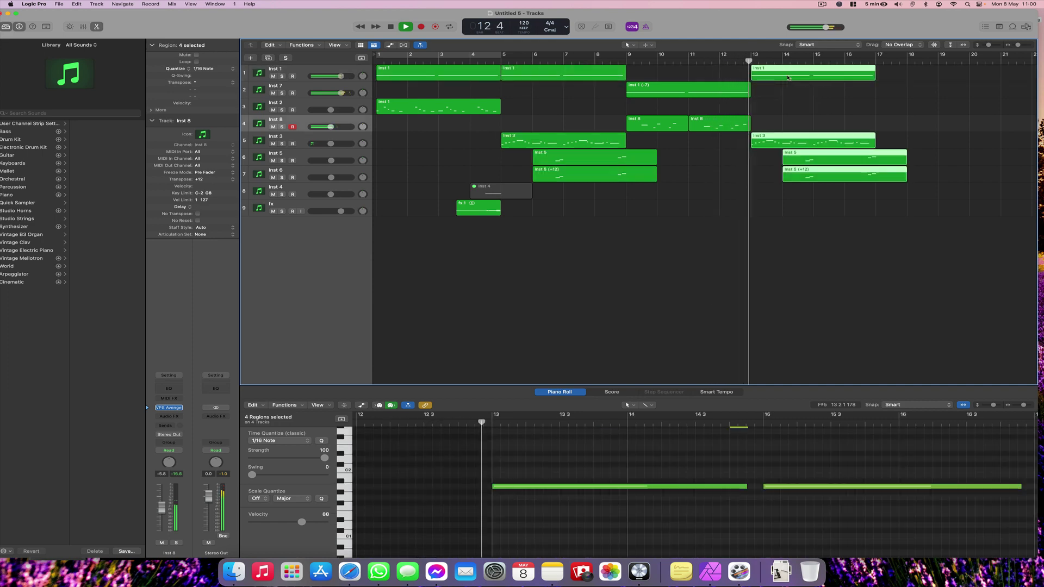
{"action": "left_click", "coordinate": [705, 189]}
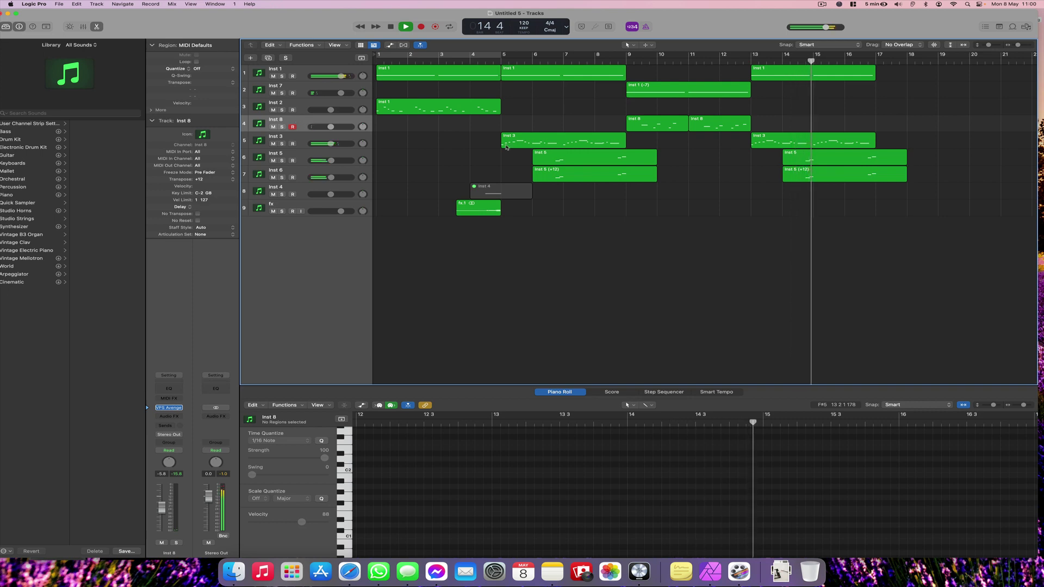
Duplicate the Inst 8 track and load the factory plucked preset PL Not A Cello Anymore on the new track.
{"action": "key", "text": "super+d"}
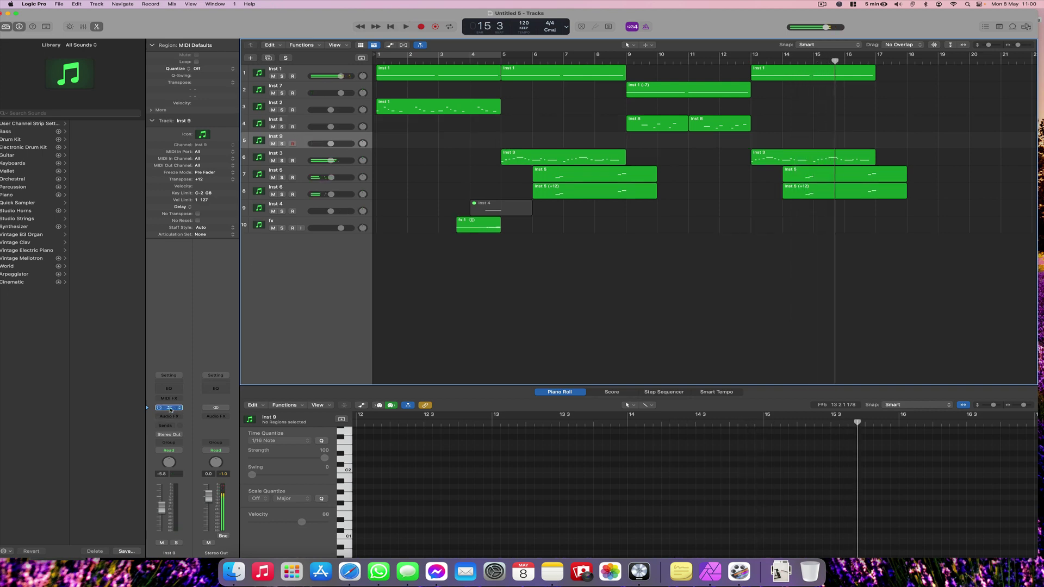
{"action": "left_click", "coordinate": [170, 408]}
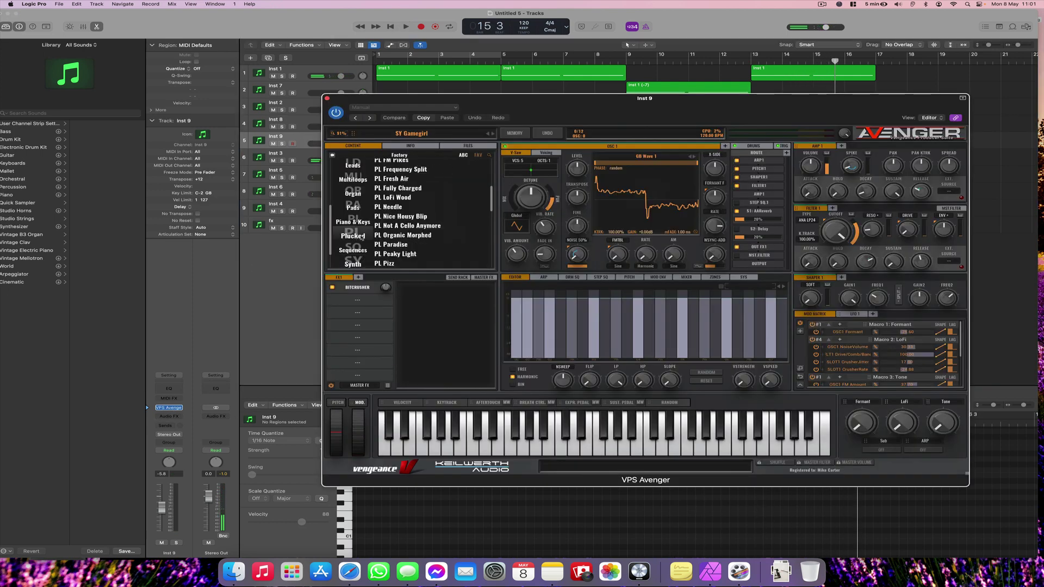
{"action": "left_click", "coordinate": [408, 226]}
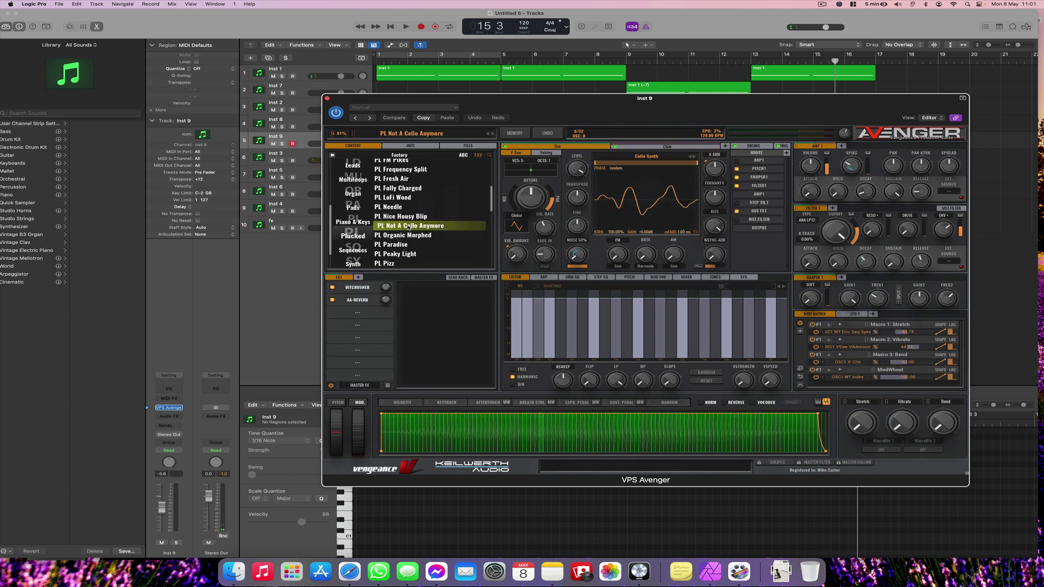
{"action": "left_click", "coordinate": [327, 99]}
Record a pluck melody on Inst 9 over the repeated section, bars 13 to 16, and replay from bar 9.
{"action": "key", "text": "space"}
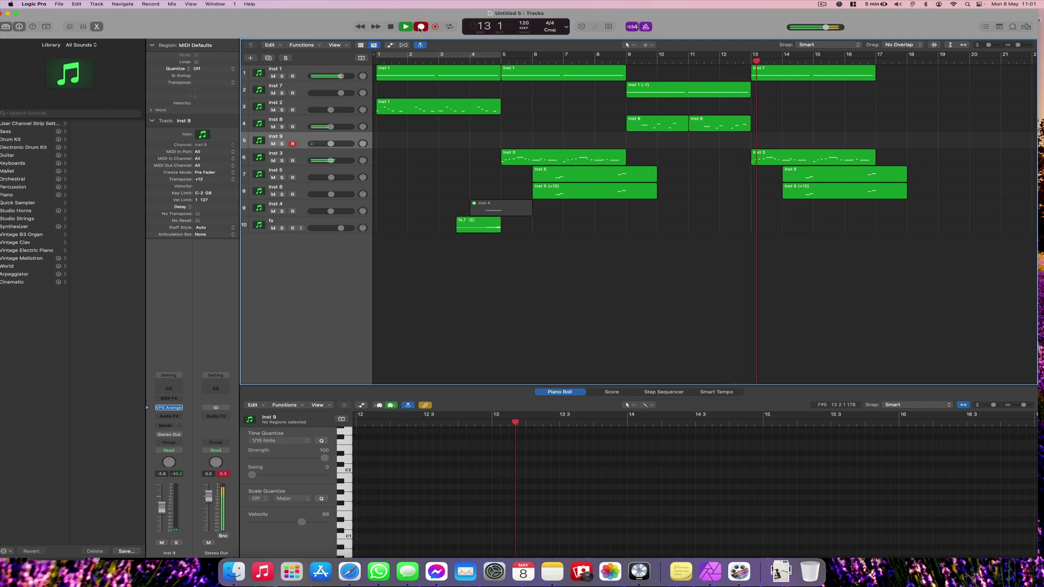
{"action": "left_click", "coordinate": [420, 27]}
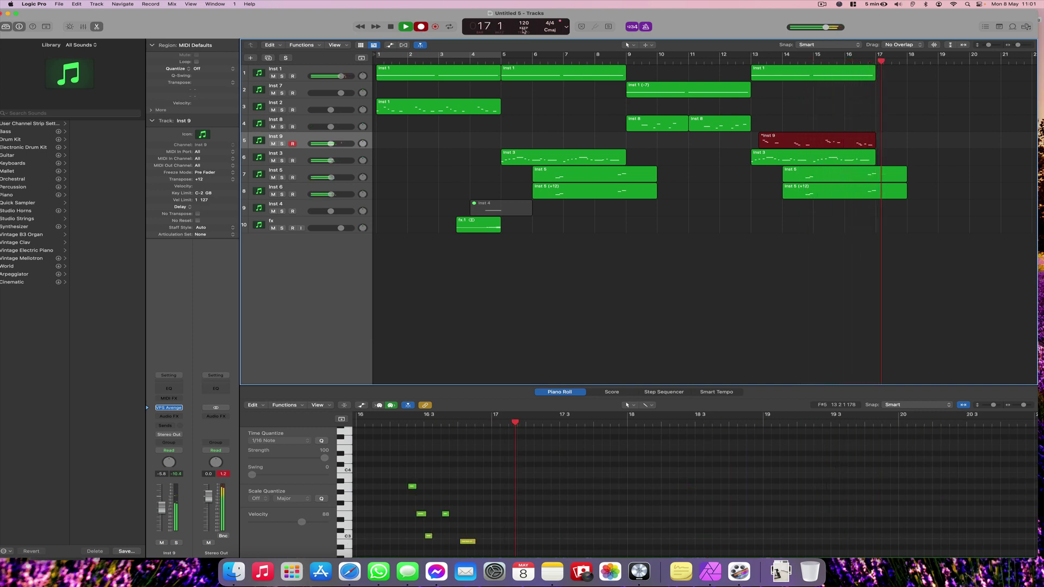
{"action": "key", "text": "space"}
{"action": "left_click", "coordinate": [624, 59]}
{"action": "key", "text": "space"}
{"action": "scroll", "coordinate": [627, 61], "scroll_direction": "right", "scroll_amount": 1}
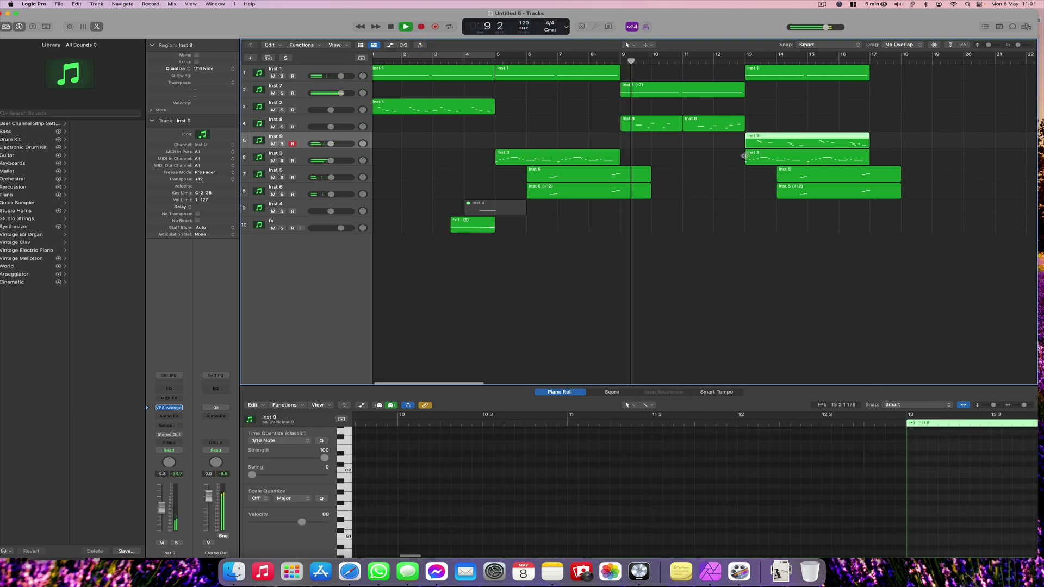
{"action": "left_click_drag", "start_coordinate": [747, 145], "coordinate": [795, 143]}
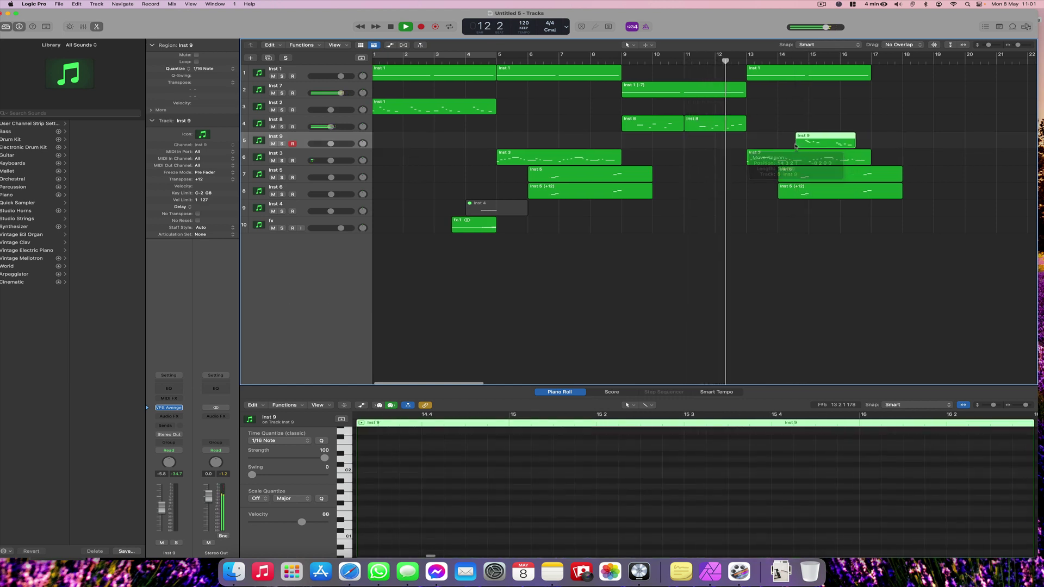
{"action": "key", "text": "super+z"}
{"action": "key", "text": "super+z"}
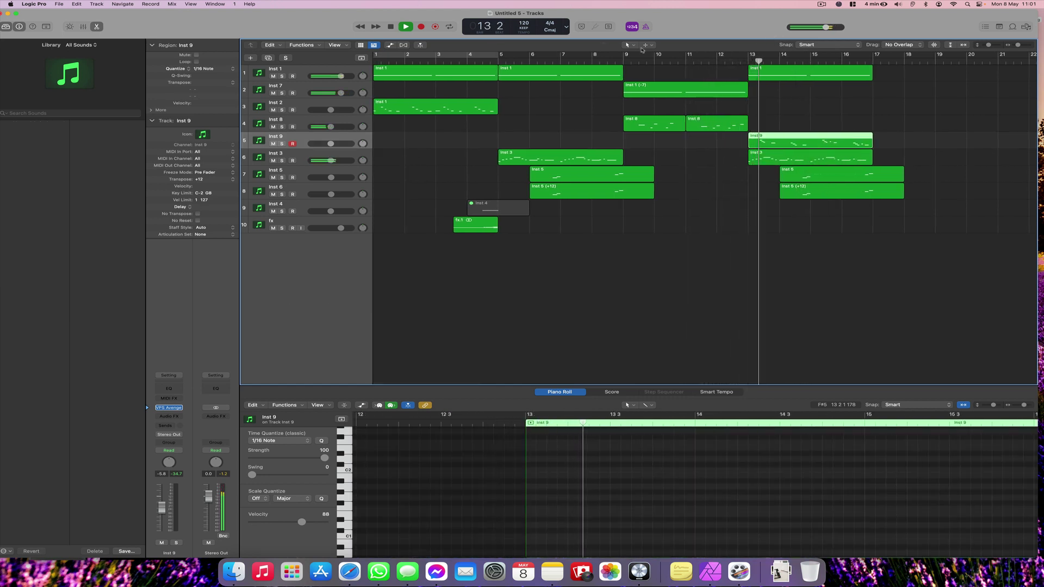
Stop playback and split the Inst 9 region at bar 15 with the Scissors tool.
{"action": "key", "text": "space"}
{"action": "left_click", "coordinate": [629, 45]}
{"action": "left_click", "coordinate": [645, 85]}
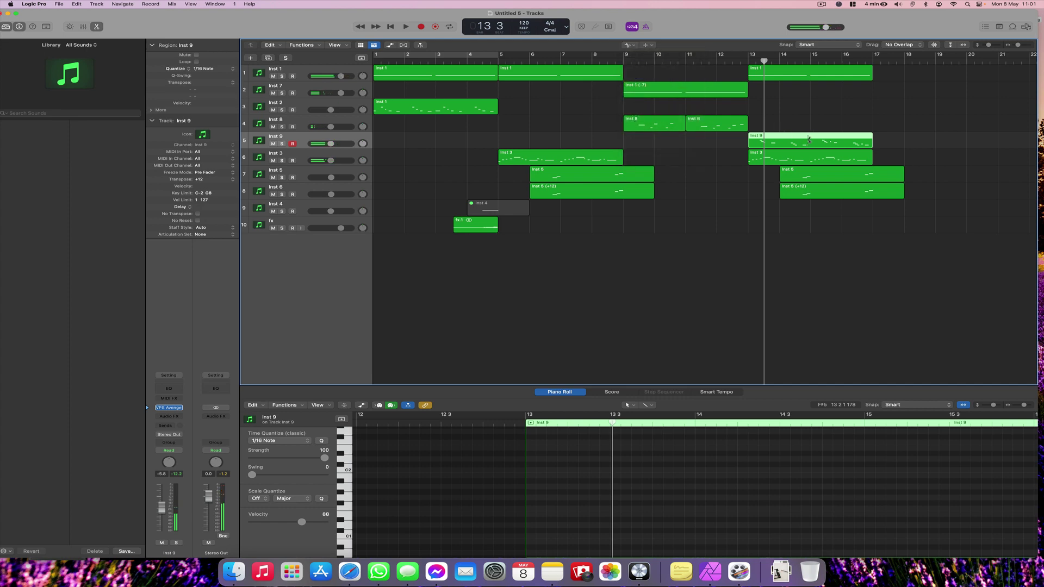
{"action": "left_click", "coordinate": [809, 140]}
Delete the first half of the split Inst 9 region, copy the second half to bar 13 and play it back.
{"action": "left_click", "coordinate": [627, 45]}
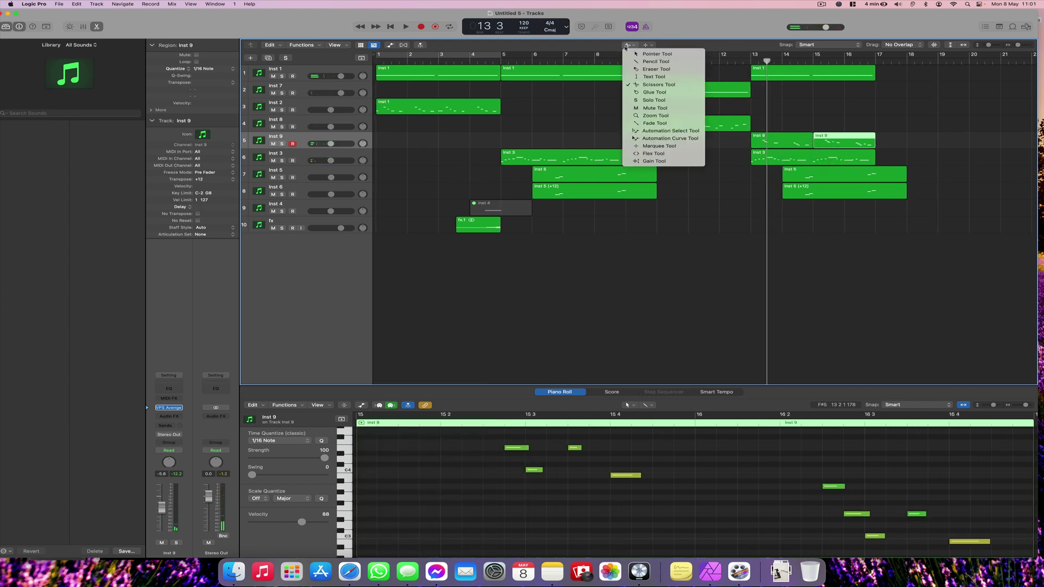
{"action": "left_click", "coordinate": [774, 147]}
{"action": "key", "text": "Delete"}
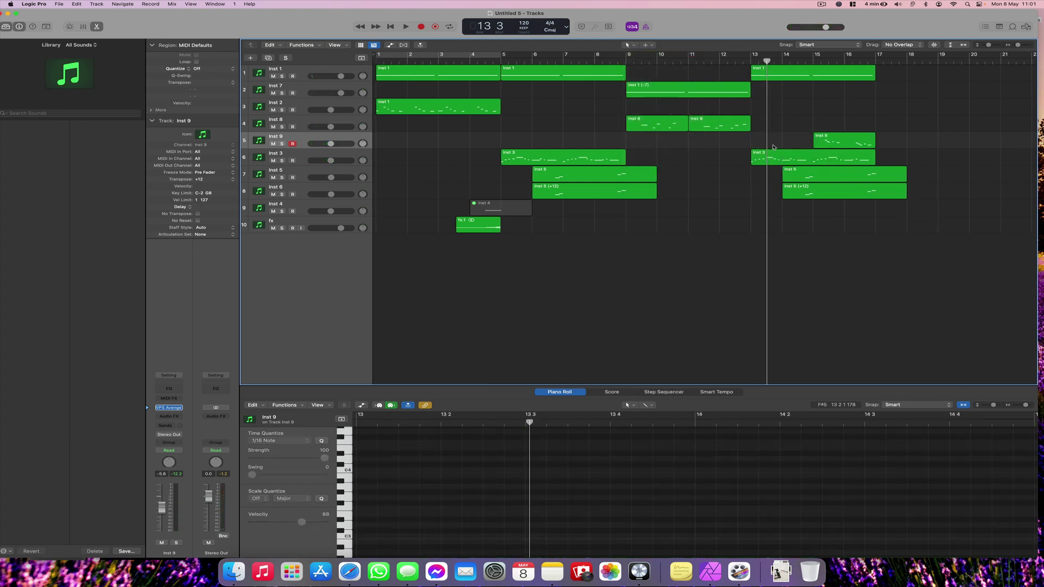
{"action": "left_click_drag", "start_coordinate": [829, 143], "coordinate": [767, 143]}
{"action": "key", "text": "space"}
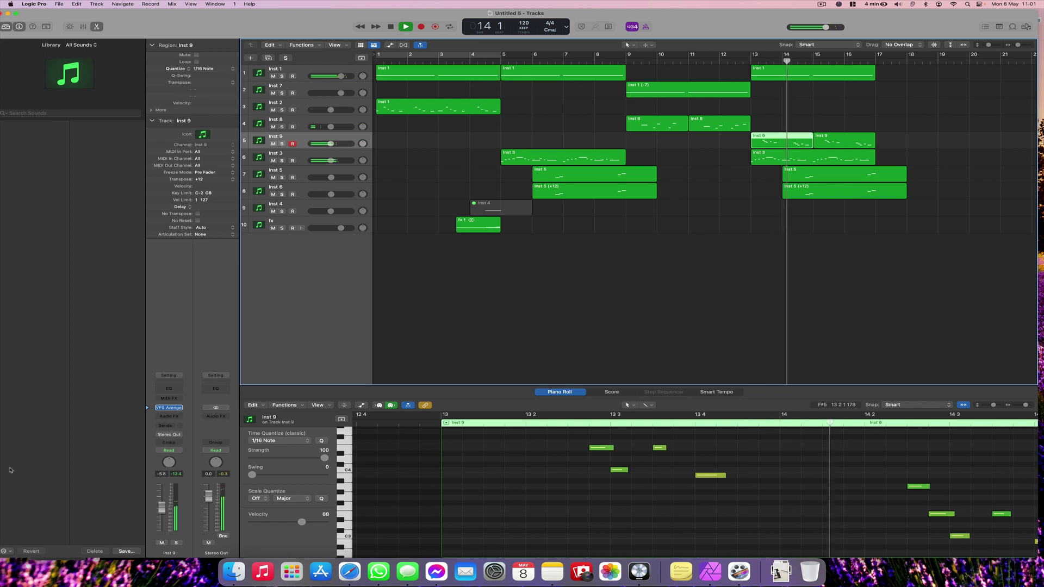
Audition PL Organic Morphed and PL Nice Housy Blip on Inst 9 during playback, and settle on the plucked preset PL FM Pikes.
{"action": "left_click", "coordinate": [169, 408]}
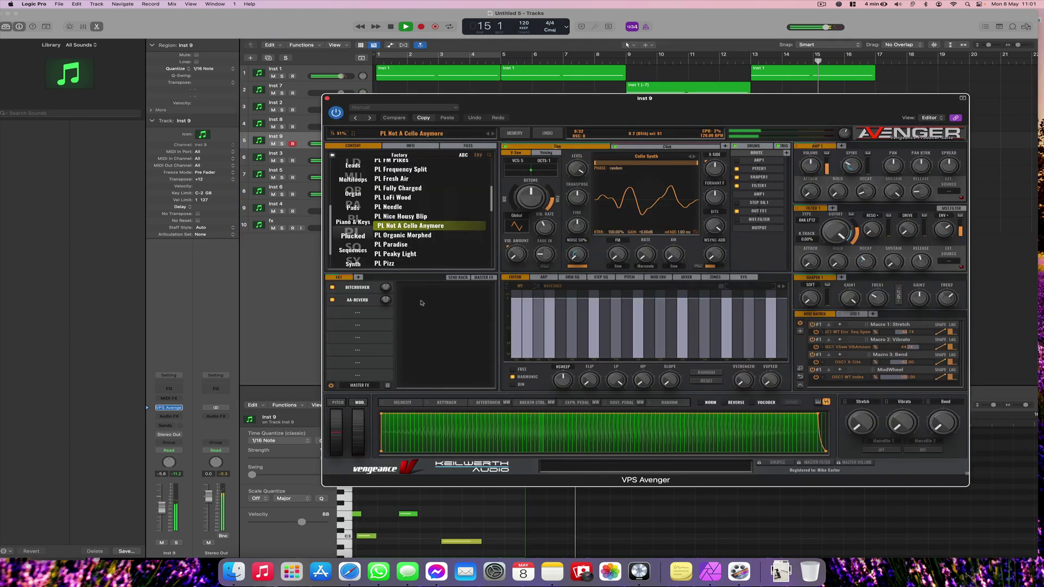
{"action": "left_click", "coordinate": [403, 236]}
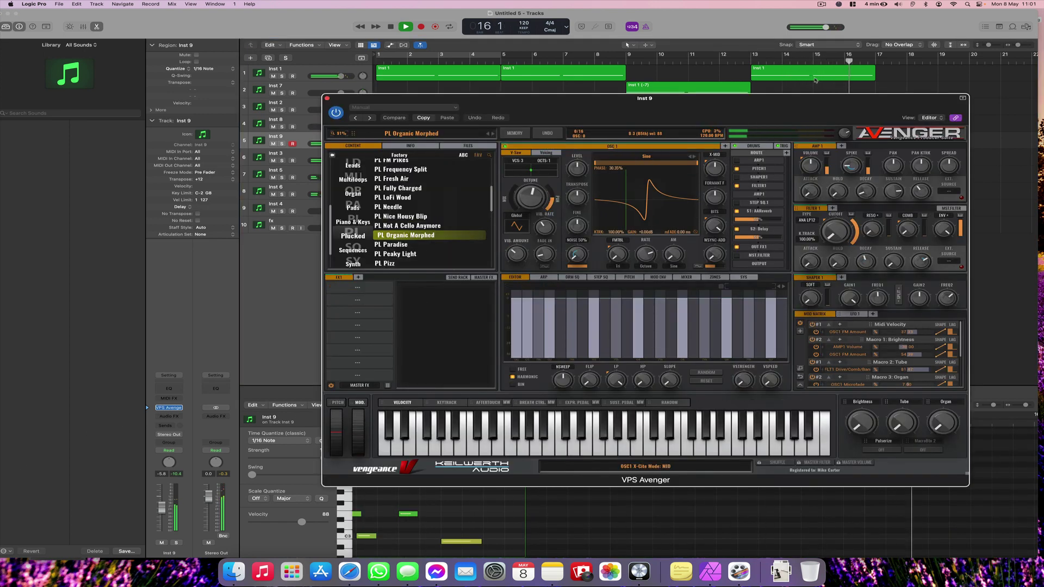
{"action": "left_click_drag", "start_coordinate": [645, 99], "coordinate": [689, 219]}
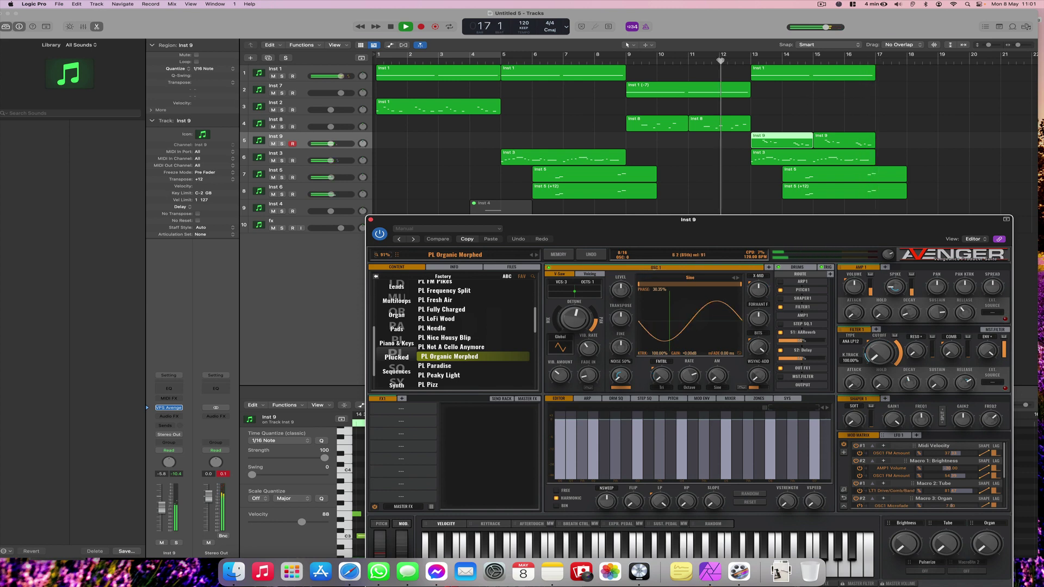
{"action": "left_click", "coordinate": [720, 61]}
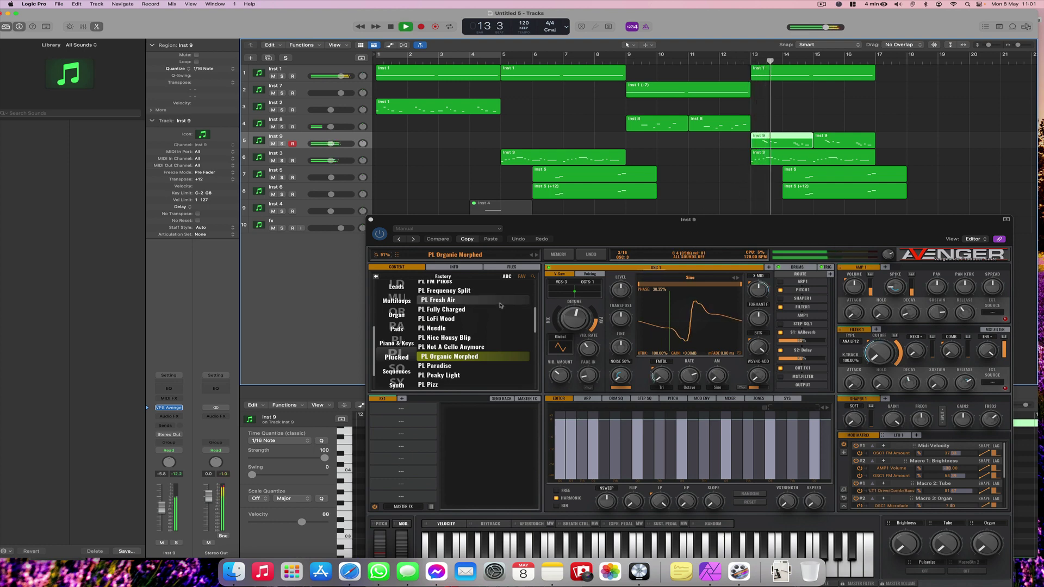
{"action": "left_click", "coordinate": [463, 339]}
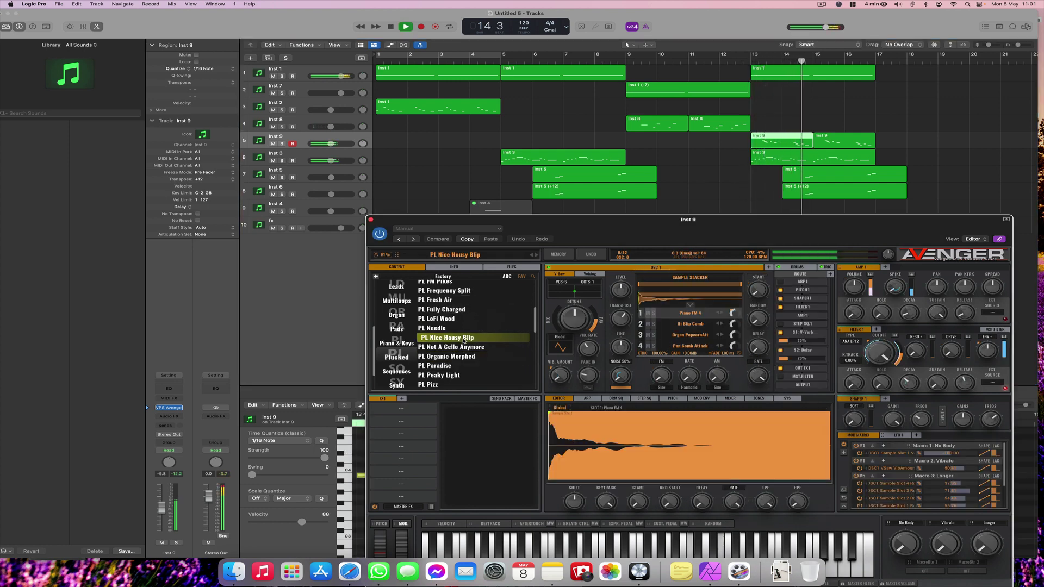
{"action": "left_click", "coordinate": [460, 282]}
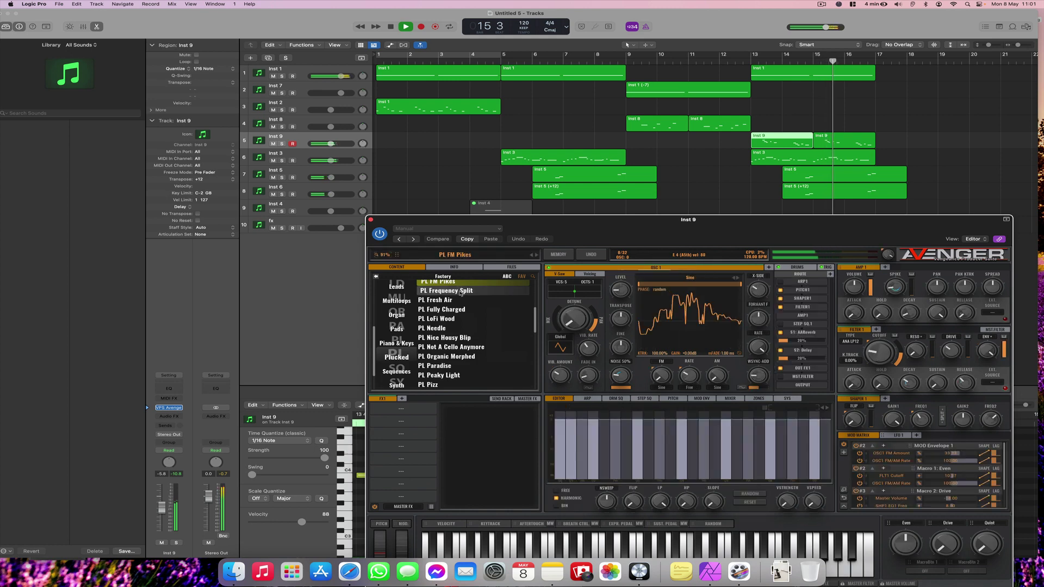
{"action": "scroll", "coordinate": [473, 331], "scroll_direction": "up", "scroll_amount": 10}
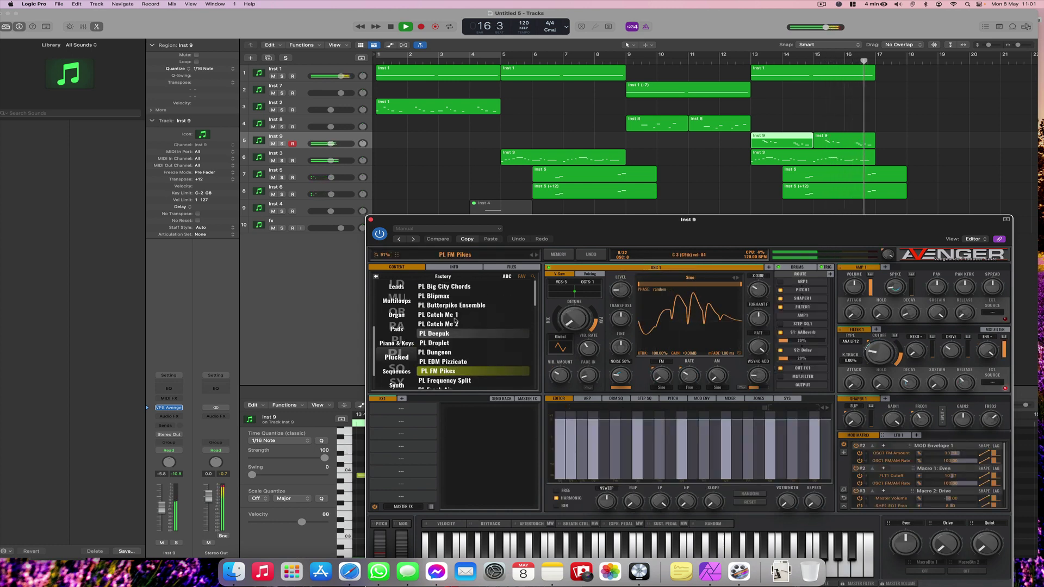
{"action": "left_click", "coordinate": [371, 219]}
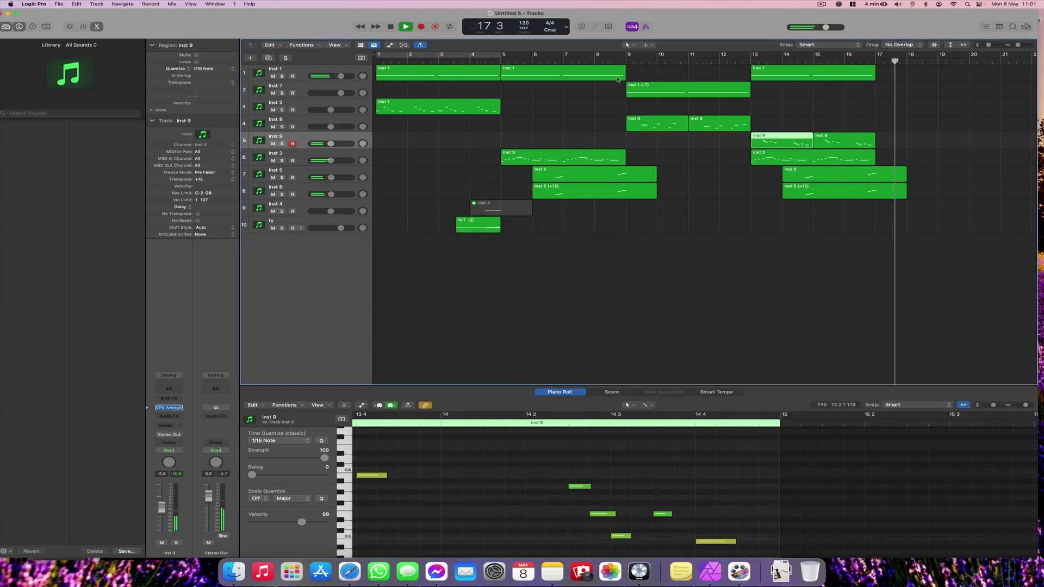
Duplicate the Inst 9 track during playback and load the pad preset PD Orange Sky from The Collection 1 on the new track.
{"action": "left_click", "coordinate": [587, 67]}
{"action": "left_click", "coordinate": [586, 61]}
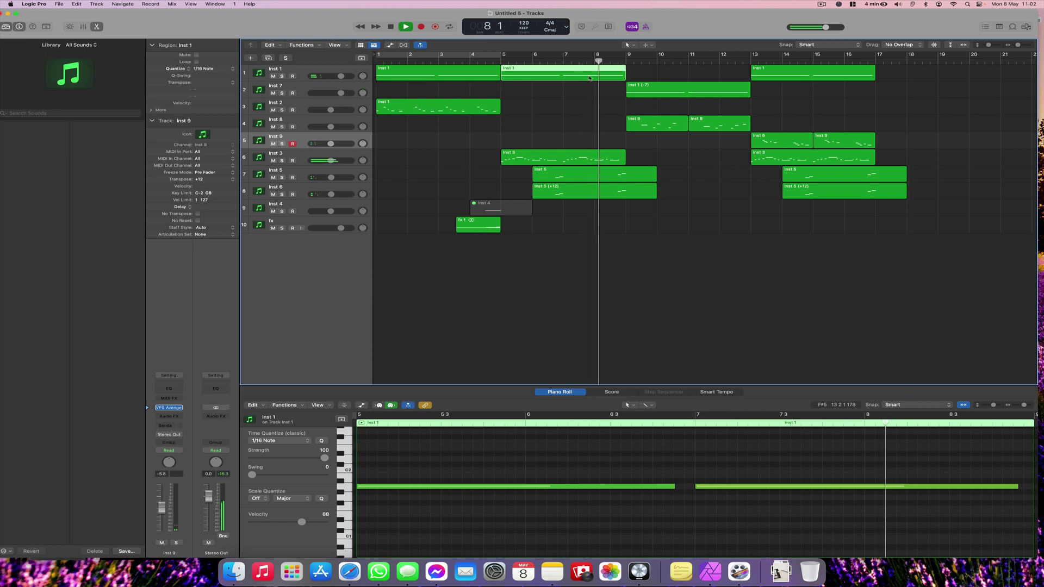
{"action": "key", "text": "super+d"}
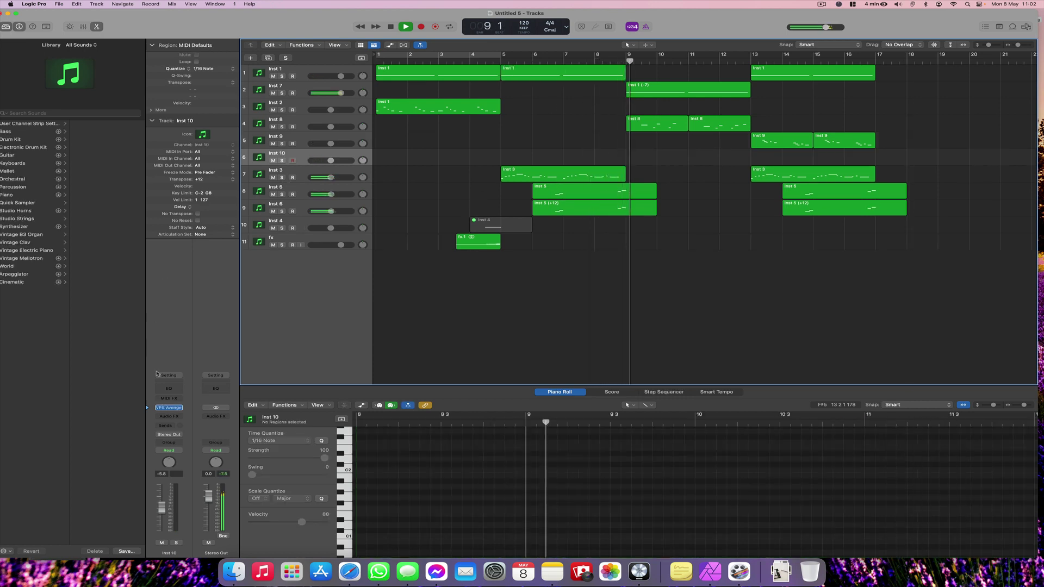
{"action": "left_click", "coordinate": [169, 408]}
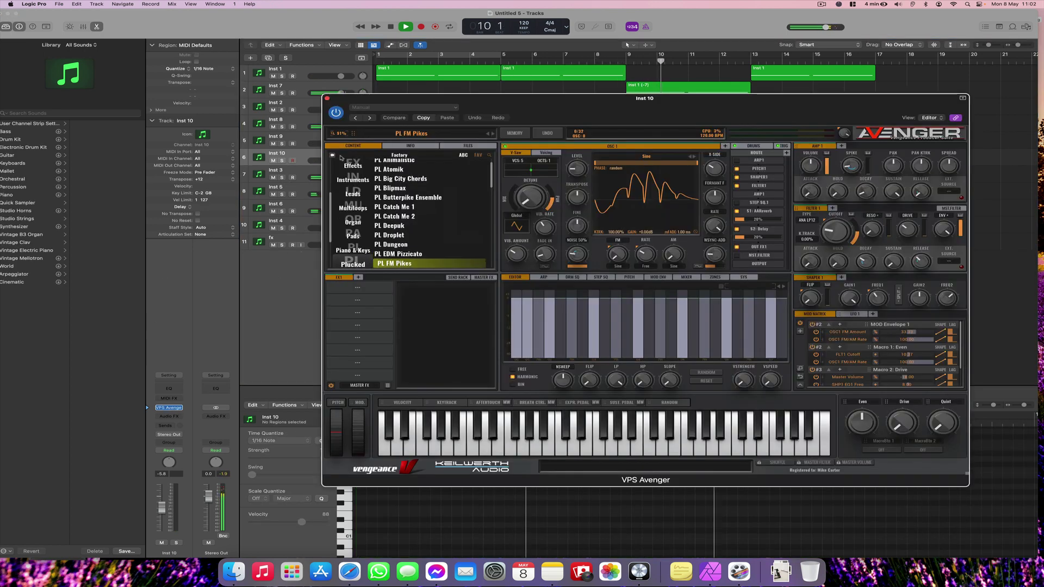
{"action": "left_click", "coordinate": [334, 157]}
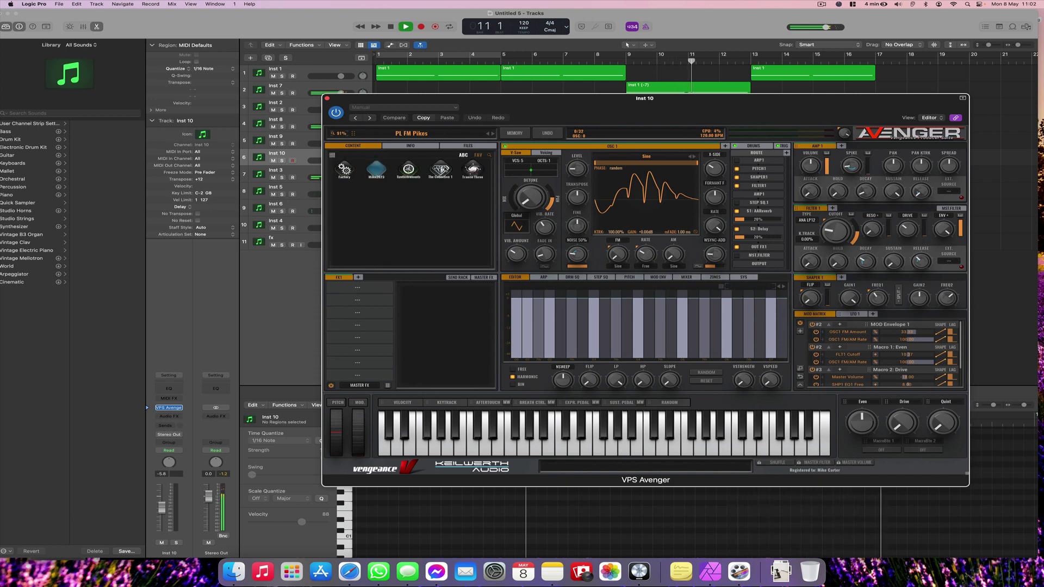
{"action": "left_click", "coordinate": [441, 170]}
{"action": "left_click", "coordinate": [354, 208]}
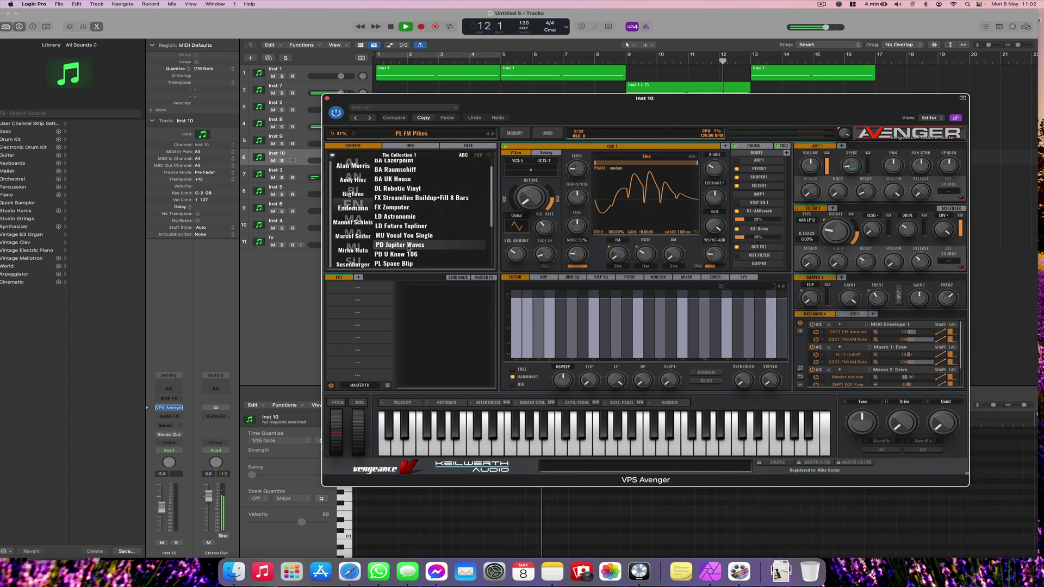
{"action": "left_click", "coordinate": [352, 181]}
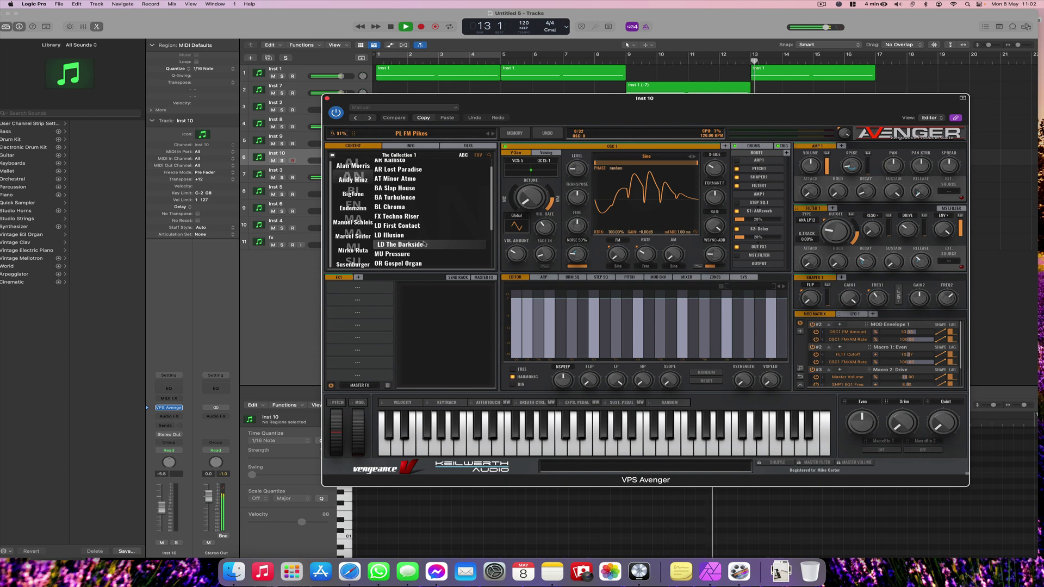
{"action": "scroll", "coordinate": [424, 251], "scroll_direction": "down", "scroll_amount": 3}
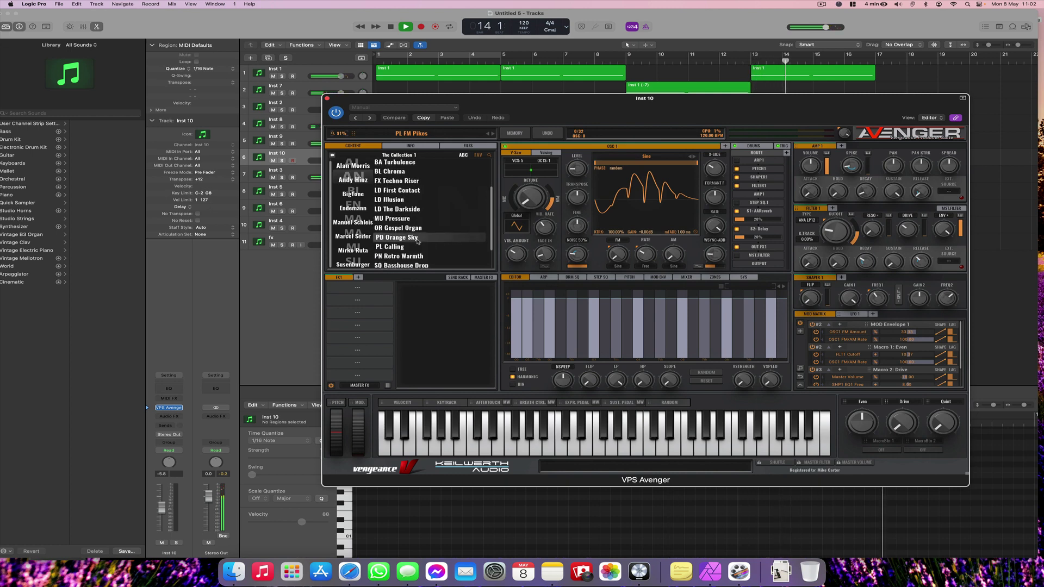
{"action": "left_click", "coordinate": [423, 240]}
{"action": "left_click", "coordinate": [327, 99]}
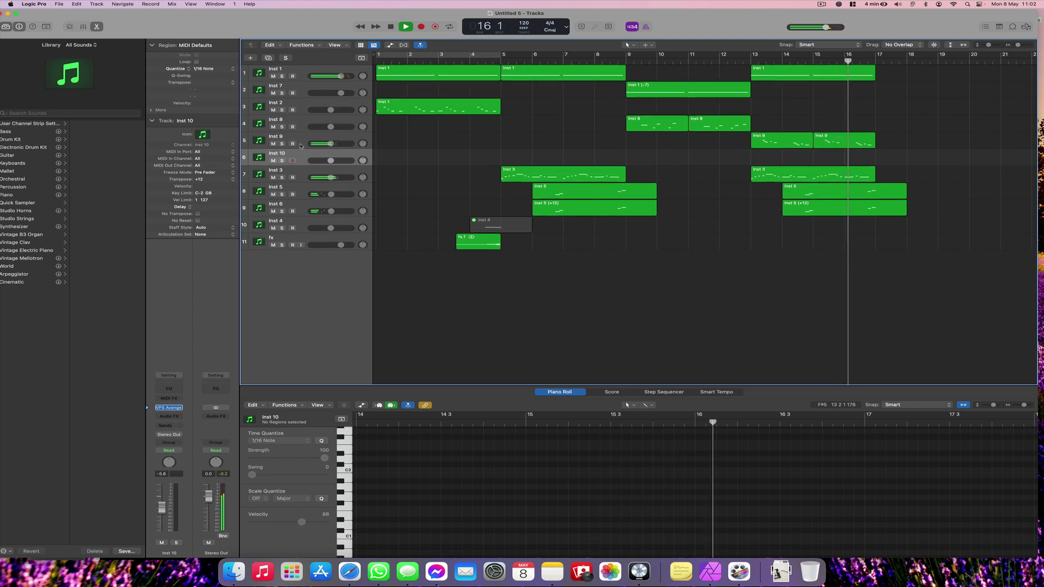
Add an Echo effect to Inst 9 with a 1/16 note delay and 13% wet level, soloing the track while adjusting it.
{"action": "left_click", "coordinate": [347, 136]}
{"action": "key", "text": "s"}
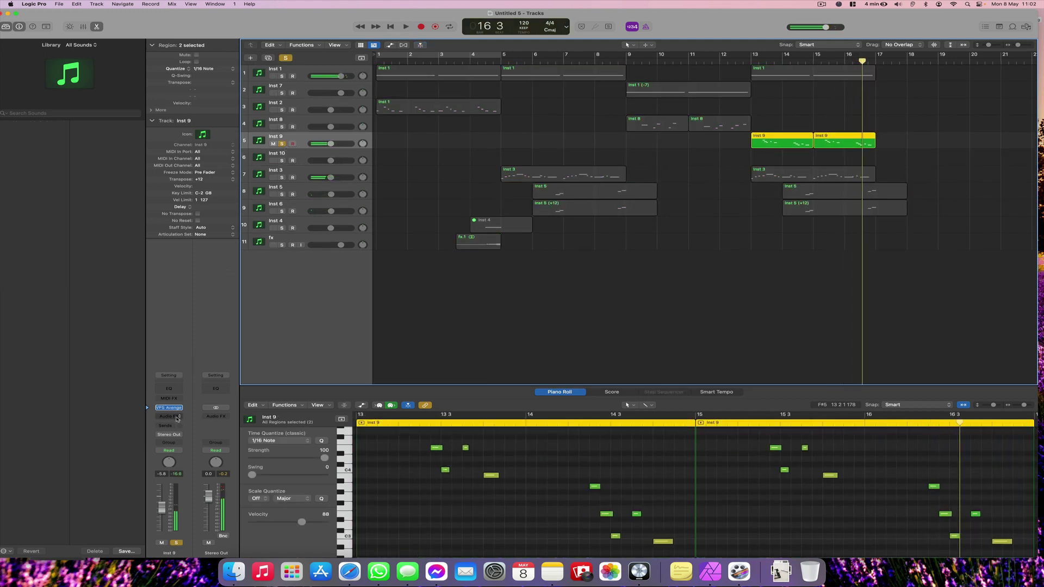
{"action": "left_click", "coordinate": [177, 417]}
{"action": "left_click", "coordinate": [240, 459]}
{"action": "left_click_drag", "start_coordinate": [356, 151], "coordinate": [348, 175]}
{"action": "left_click_drag", "start_coordinate": [462, 160], "coordinate": [464, 195]}
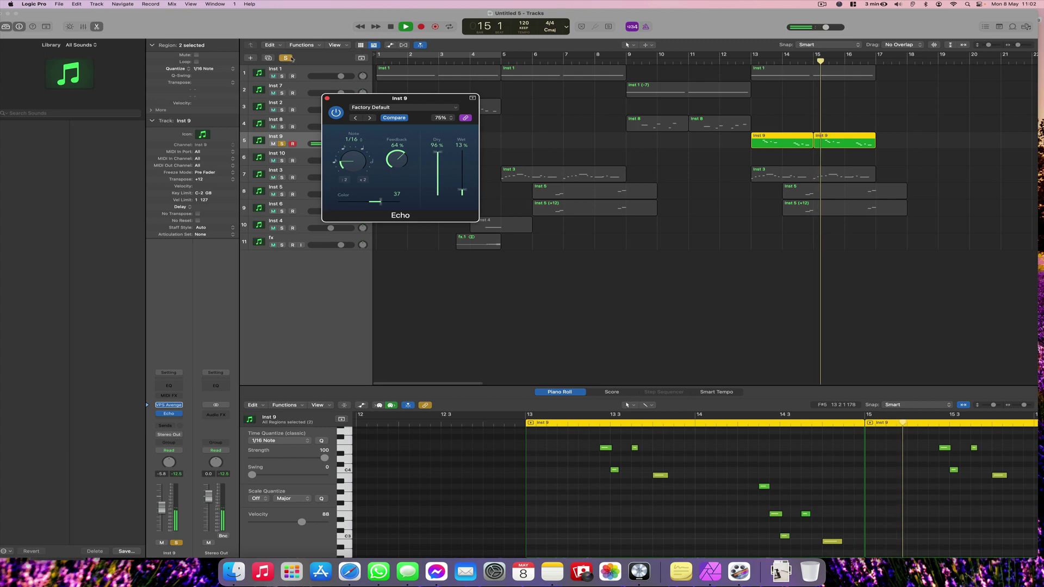
{"action": "left_click", "coordinate": [285, 57]}
{"action": "scroll", "coordinate": [316, 71], "scroll_direction": "right", "scroll_amount": 1}
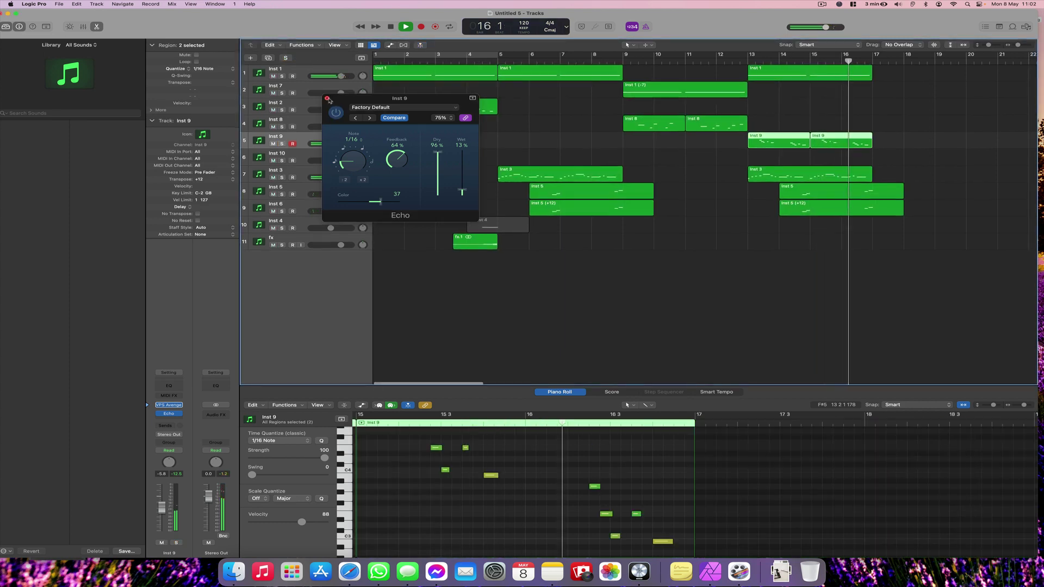
{"action": "left_click", "coordinate": [327, 99]}
Record a sustained pad part on Inst 10 over bars 13 to 16 and replay the song from just before bar 5.
{"action": "left_click", "coordinate": [305, 156]}
{"action": "left_click", "coordinate": [702, 61]}
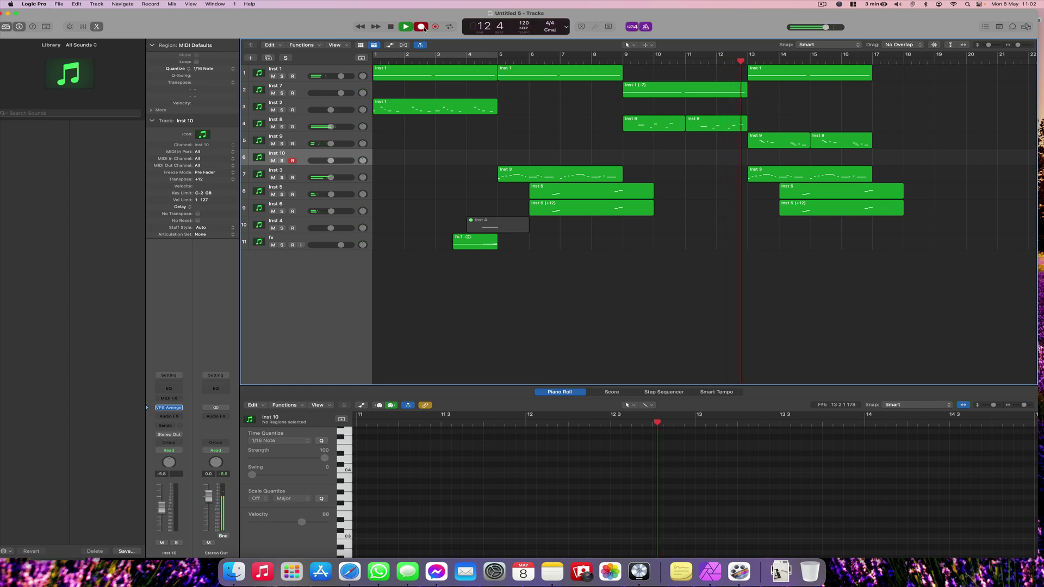
{"action": "left_click", "coordinate": [422, 27]}
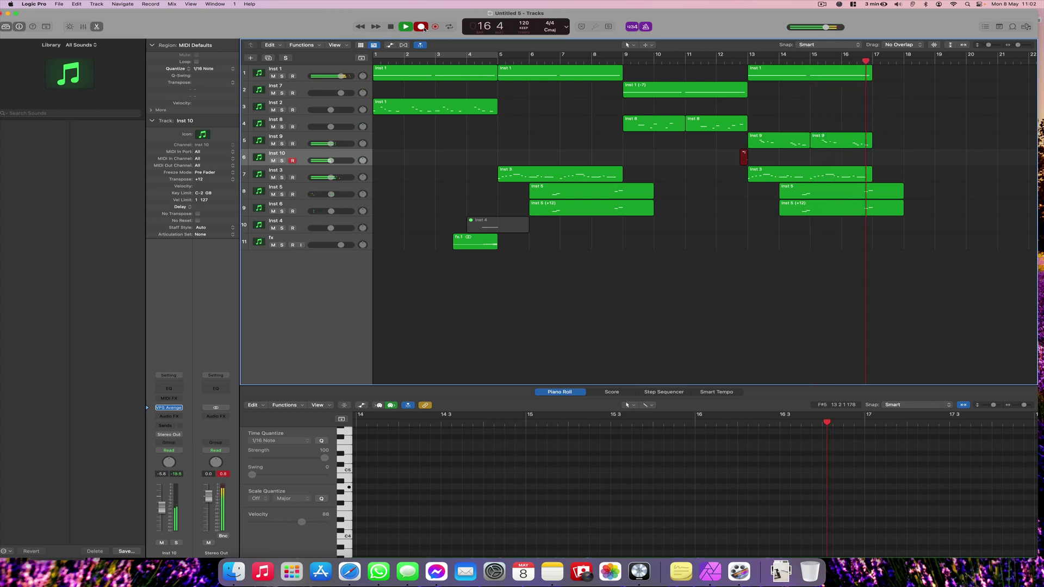
{"action": "key", "text": "space"}
{"action": "left_click", "coordinate": [494, 61]}
{"action": "key", "text": "space"}
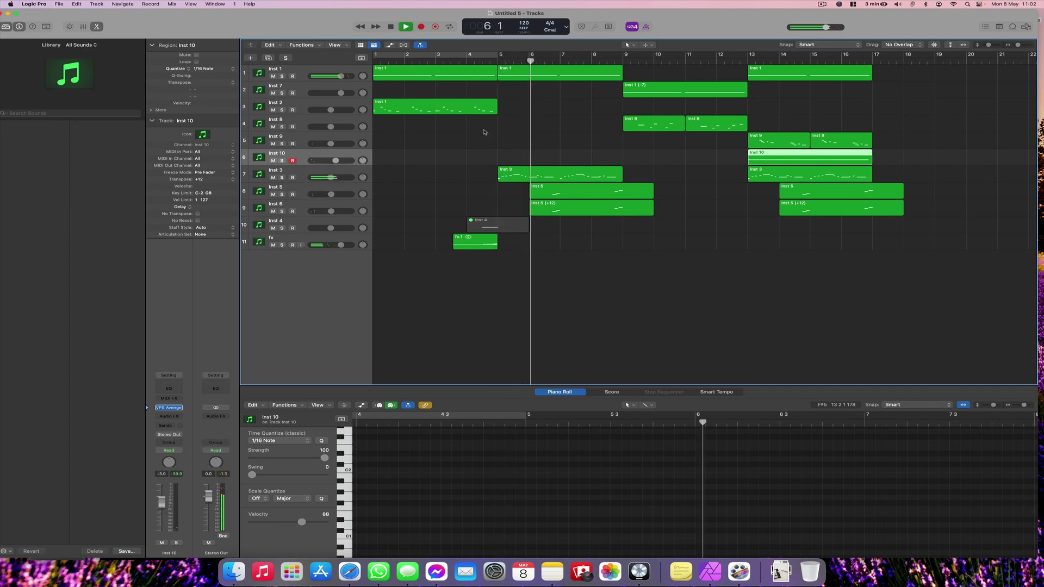
Duplicate the Inst 10 track during playback and load the preset BR Megadrop from The Collection 1 on the new track.
{"action": "key", "text": "super+d"}
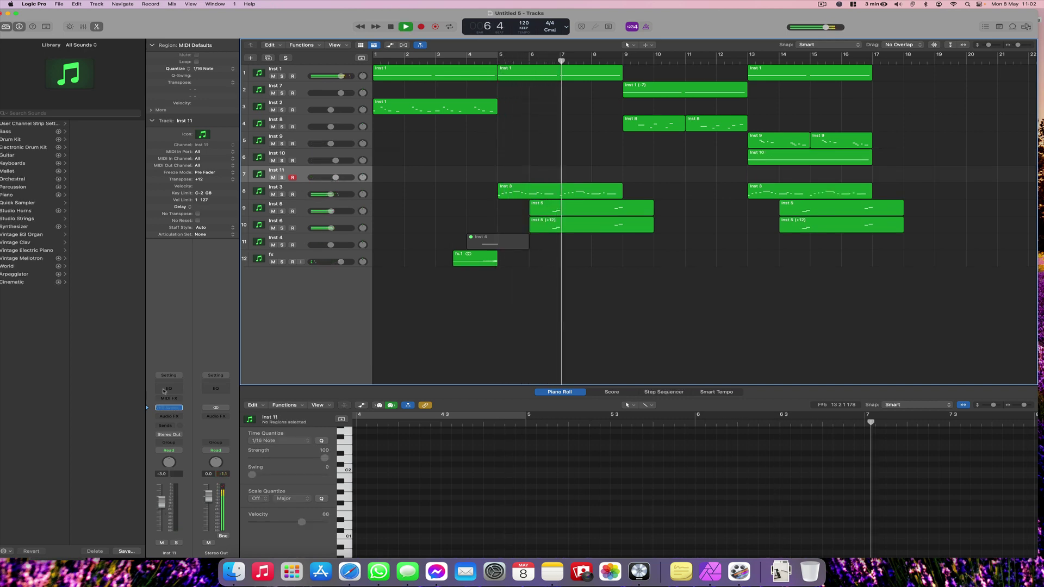
{"action": "left_click", "coordinate": [169, 408]}
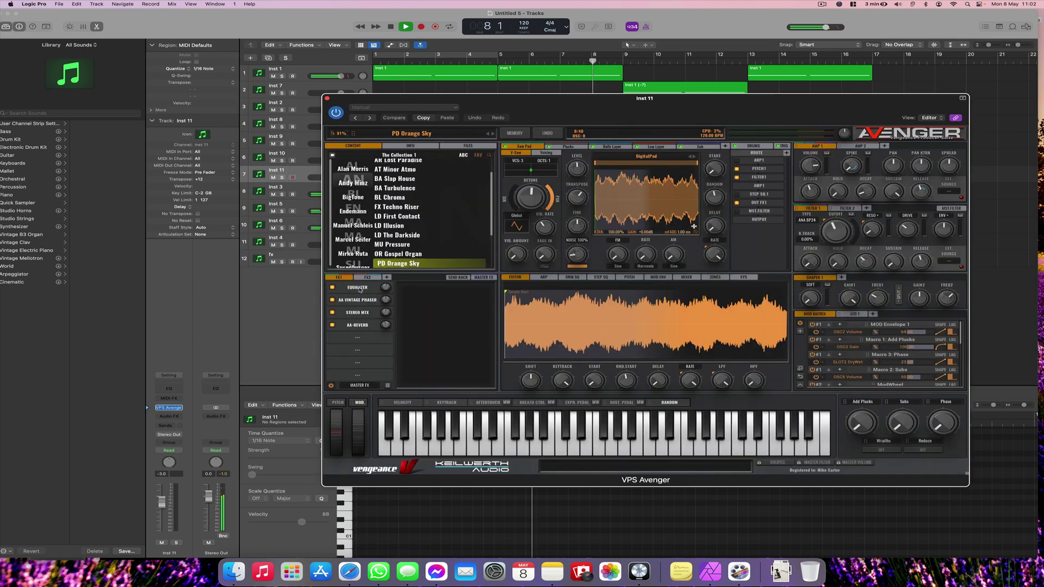
{"action": "left_click", "coordinate": [368, 216]}
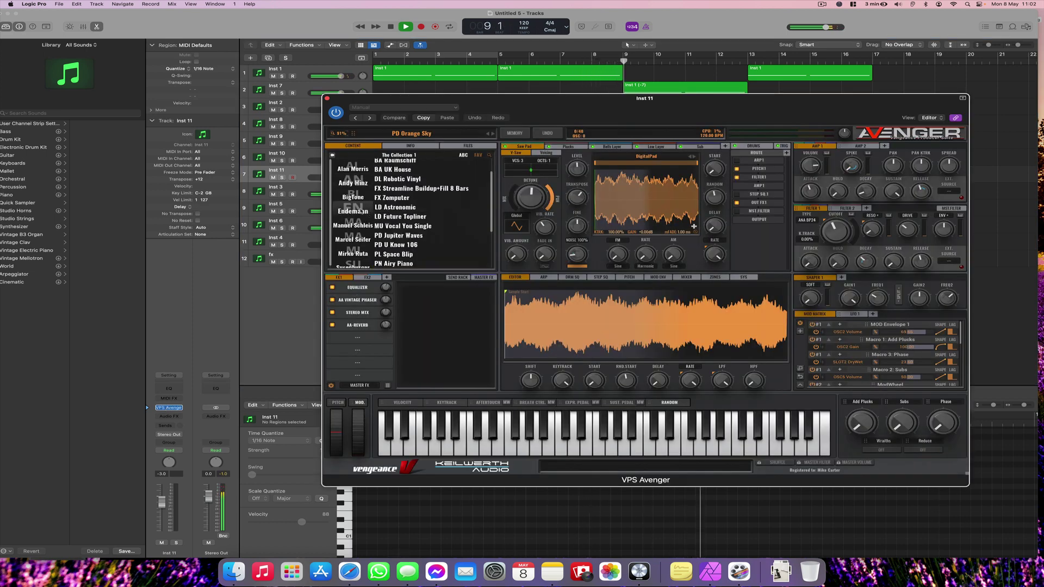
{"action": "left_click", "coordinate": [348, 240]}
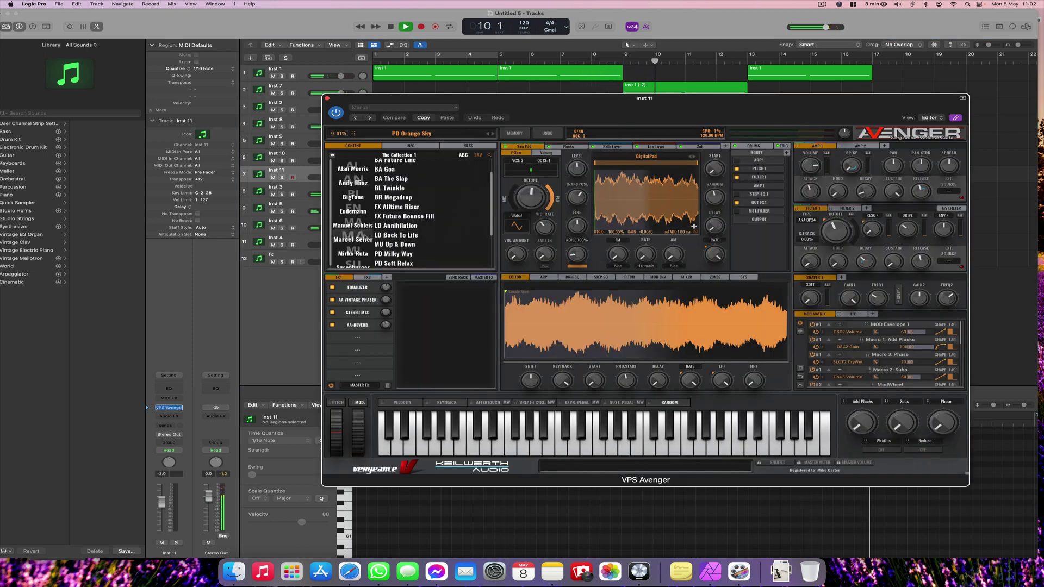
{"action": "left_click", "coordinate": [396, 198]}
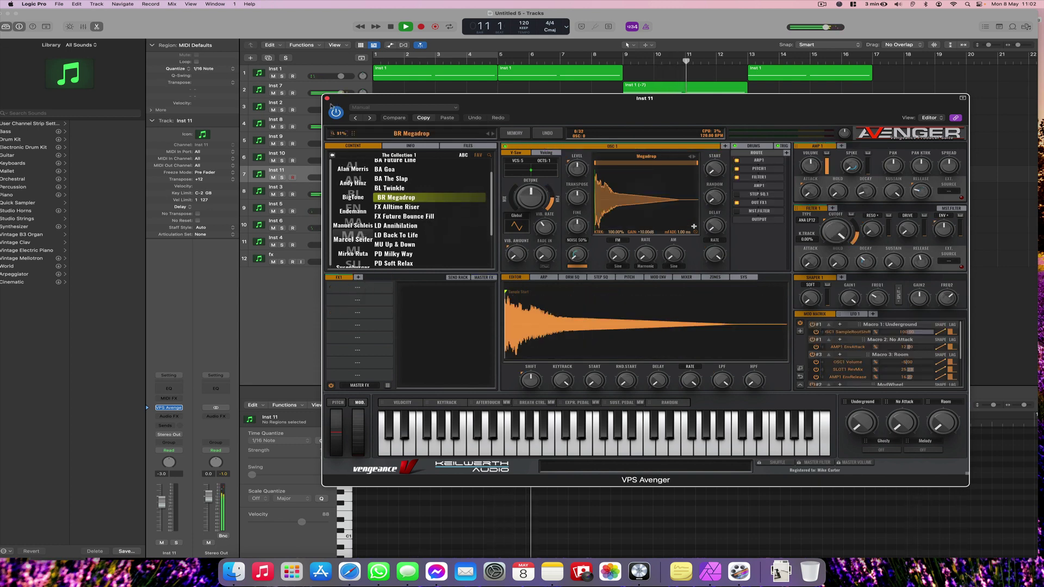
{"action": "left_click", "coordinate": [327, 98]}
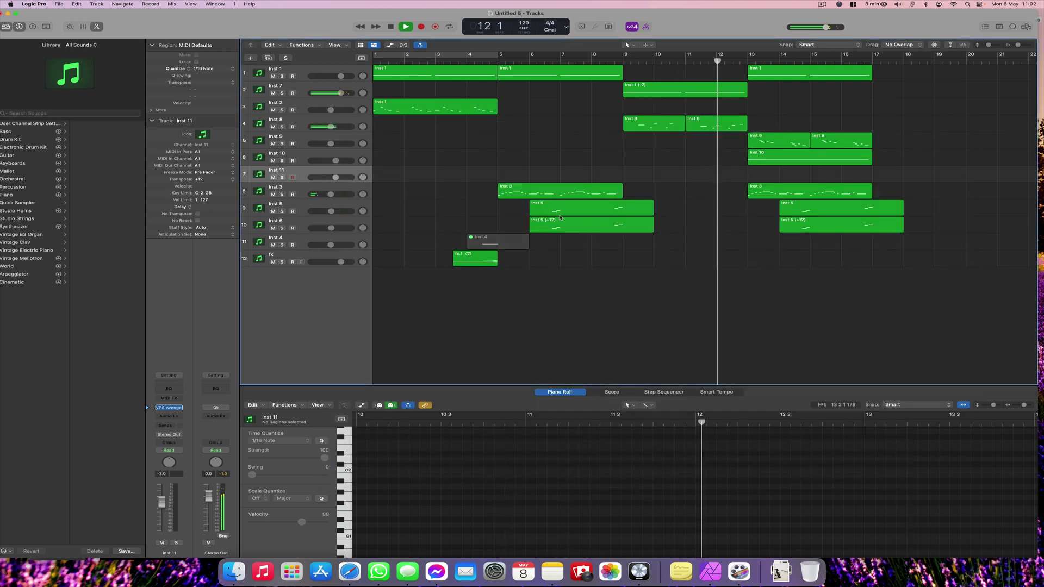
Record one sustained low note on Inst 11 at bar 13 and copy the reversed fx region so it ends at bar 13.
{"action": "left_click", "coordinate": [421, 27]}
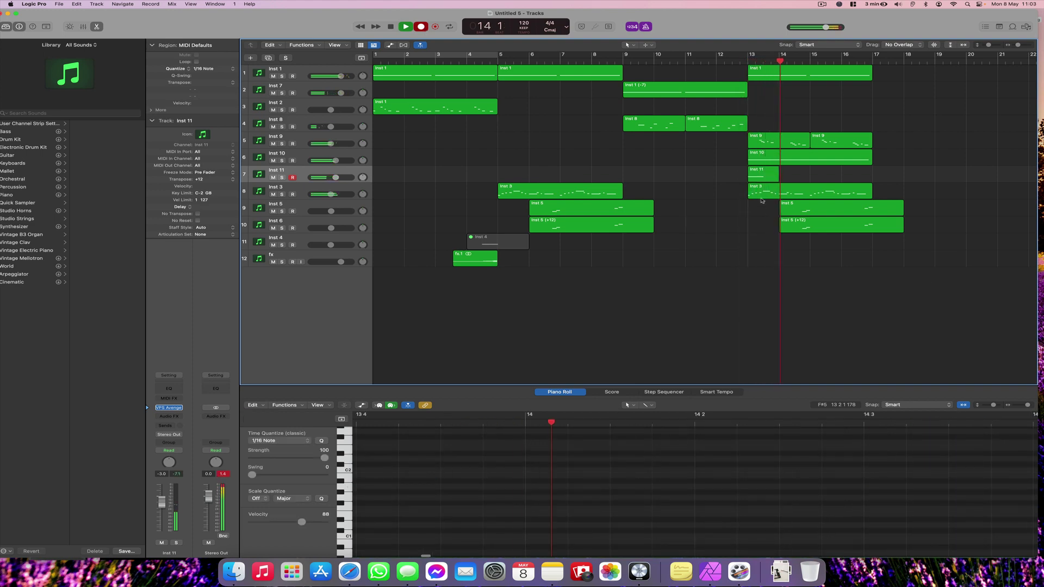
{"action": "left_click", "coordinate": [763, 181]}
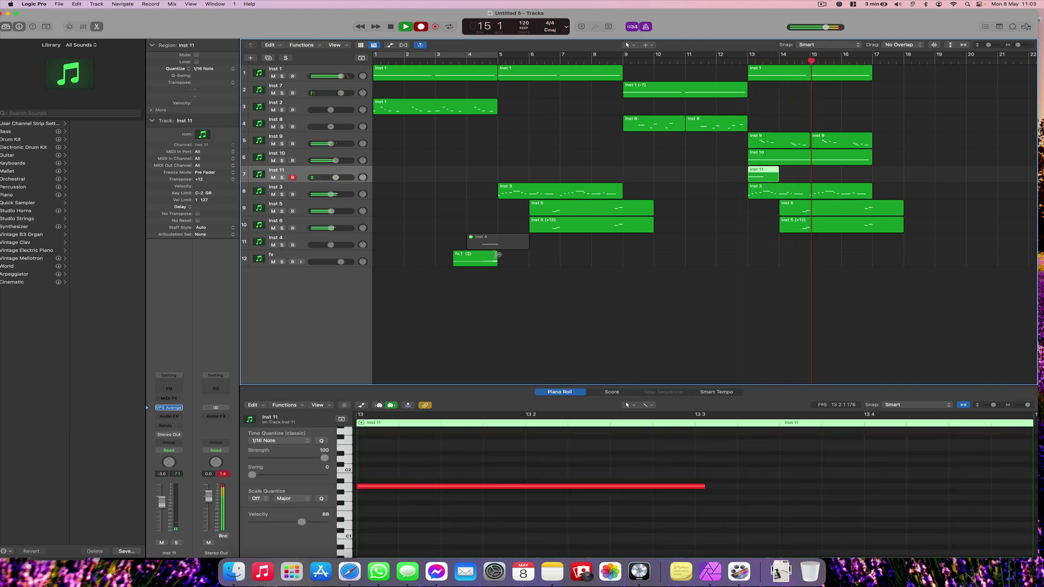
{"action": "left_click_drag", "start_coordinate": [496, 255], "coordinate": [737, 261]}
Duplicate the Inst 11 track, replay from bar 6 and load the lead preset LD Back To Life on the new track.
{"action": "key", "text": "cmd+d"}
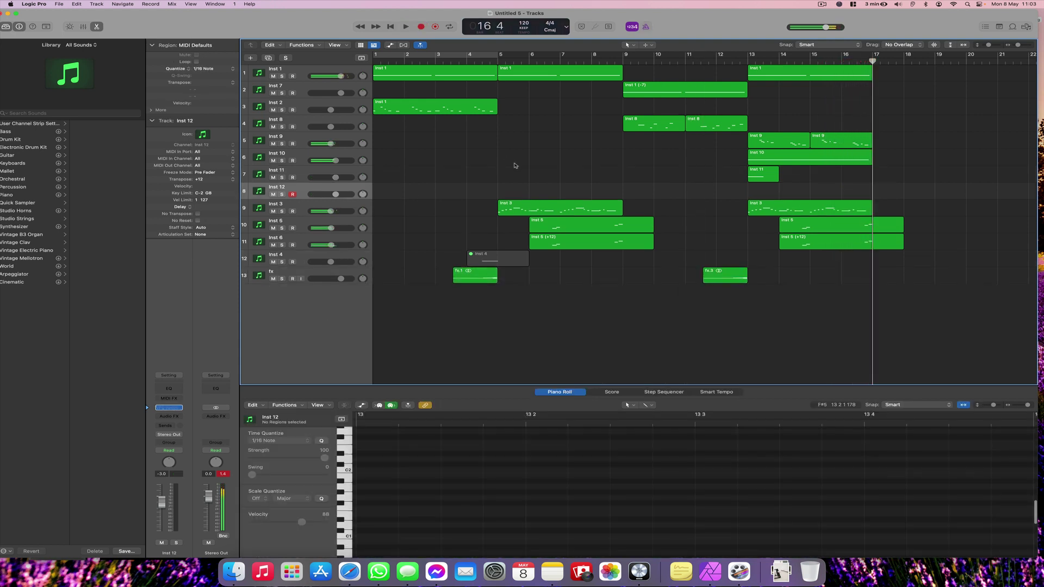
{"action": "left_click", "coordinate": [528, 60]}
{"action": "key", "text": "space"}
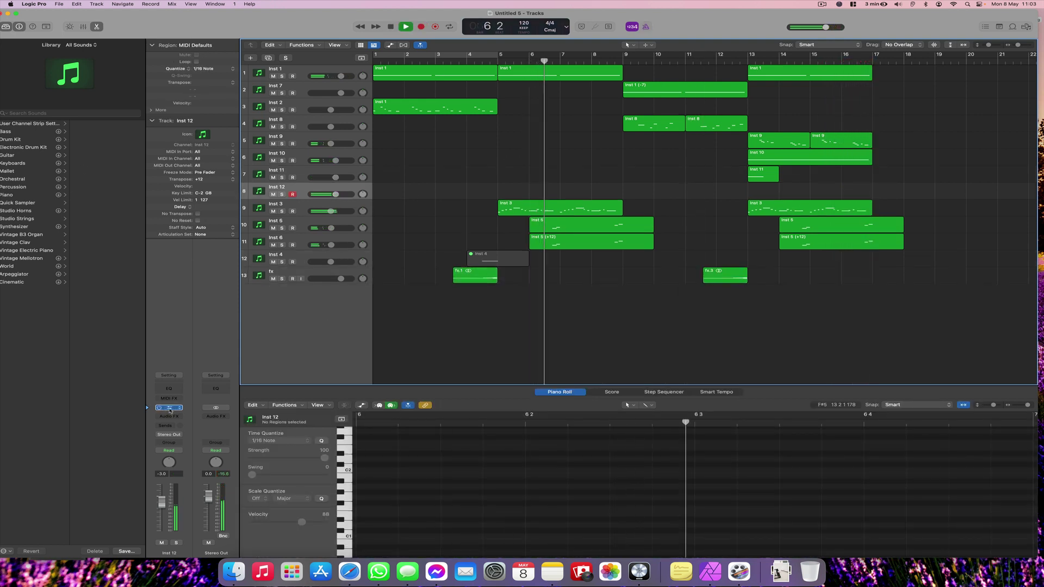
{"action": "left_click", "coordinate": [167, 408]}
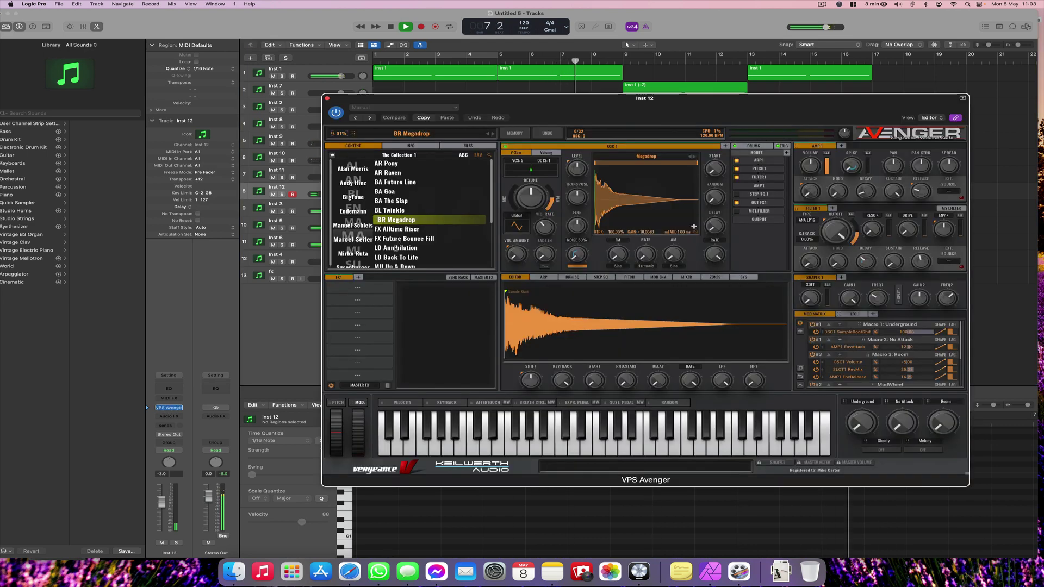
{"action": "left_click", "coordinate": [398, 258]}
{"action": "key", "text": "cmd+w"}
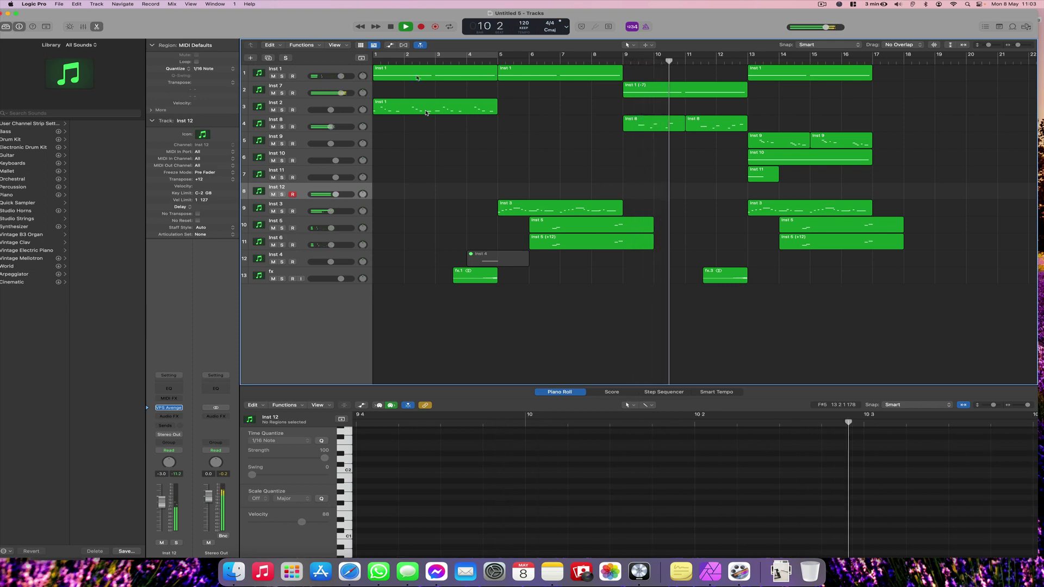
Record a short melody on Inst 12 and place it twice in a row to fill bars 9 to 12.
{"action": "left_click", "coordinate": [421, 30]}
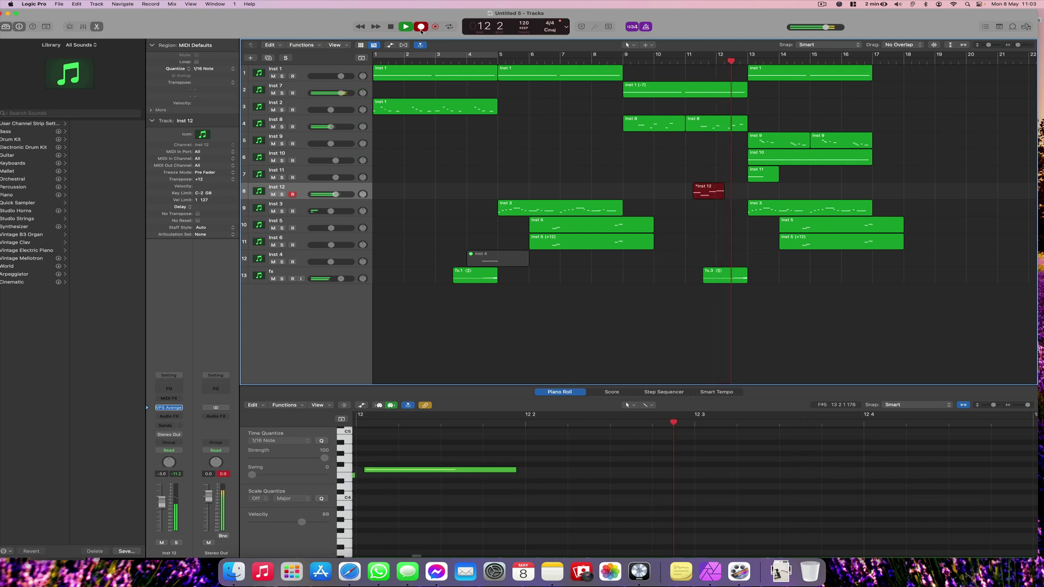
{"action": "left_click_drag", "start_coordinate": [703, 195], "coordinate": [644, 195]}
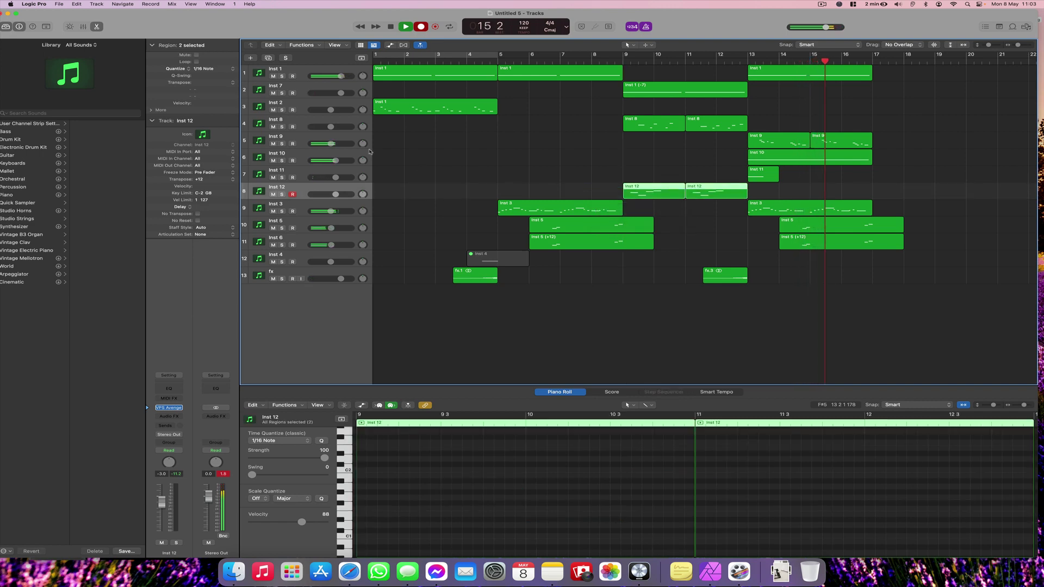
Insert a Channel EQ on the Inst 11 track, stop recording and open the equalizer.
{"action": "left_click", "coordinate": [305, 172]}
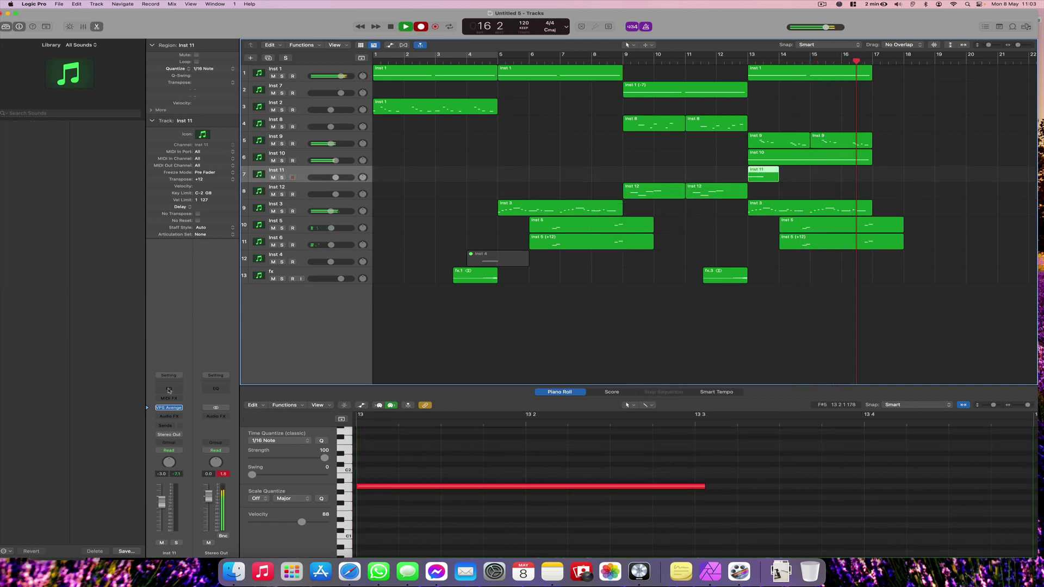
{"action": "left_click", "coordinate": [169, 389]}
{"action": "key", "text": "space"}
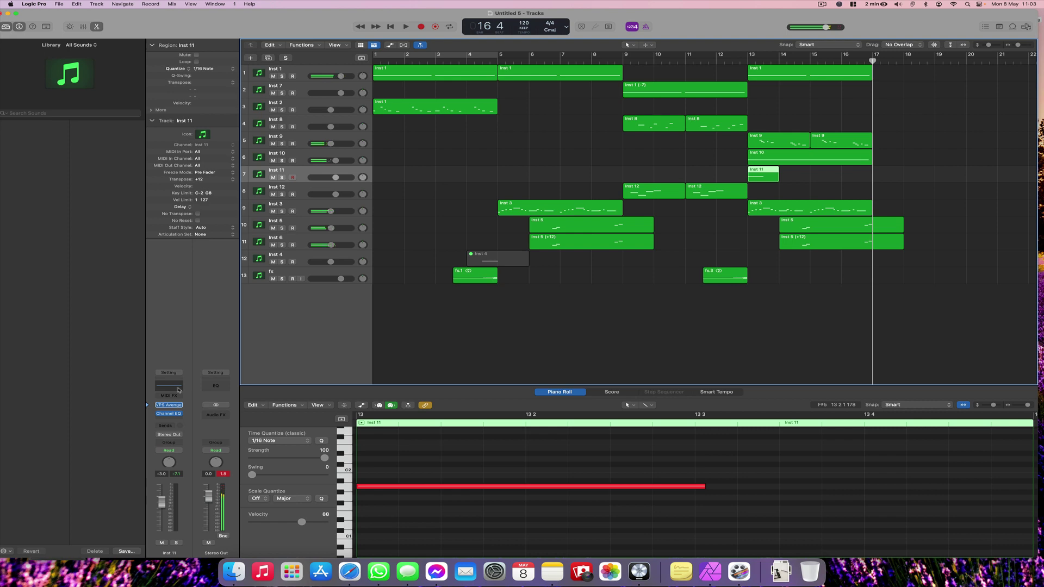
{"action": "left_click", "coordinate": [179, 390]}
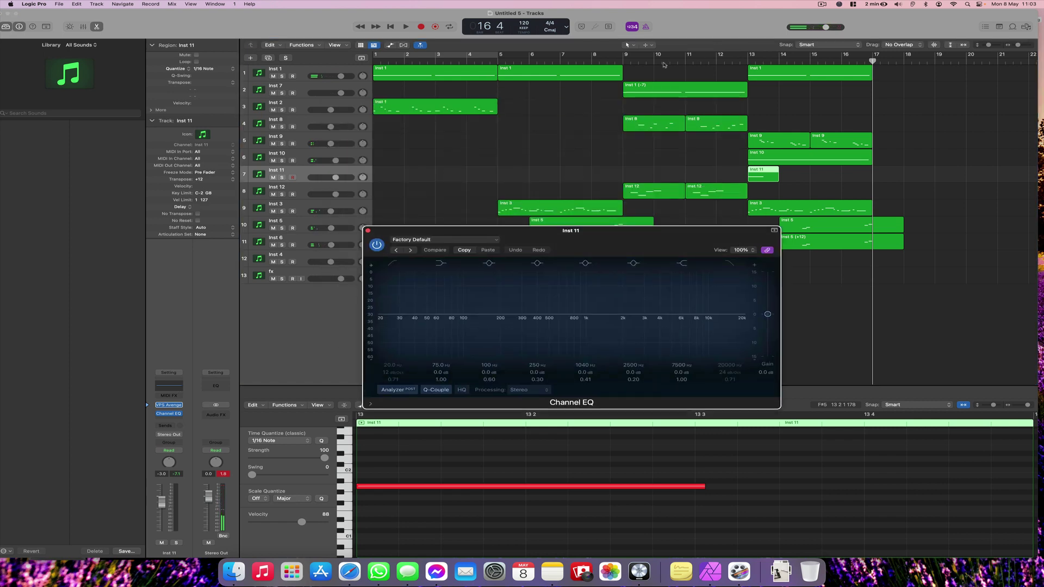
Add an Echo effect to Inst 11 with a 1/4 note delay while playing bars 10 to 14.
{"action": "left_click", "coordinate": [659, 61]}
{"action": "left_click", "coordinate": [163, 422]}
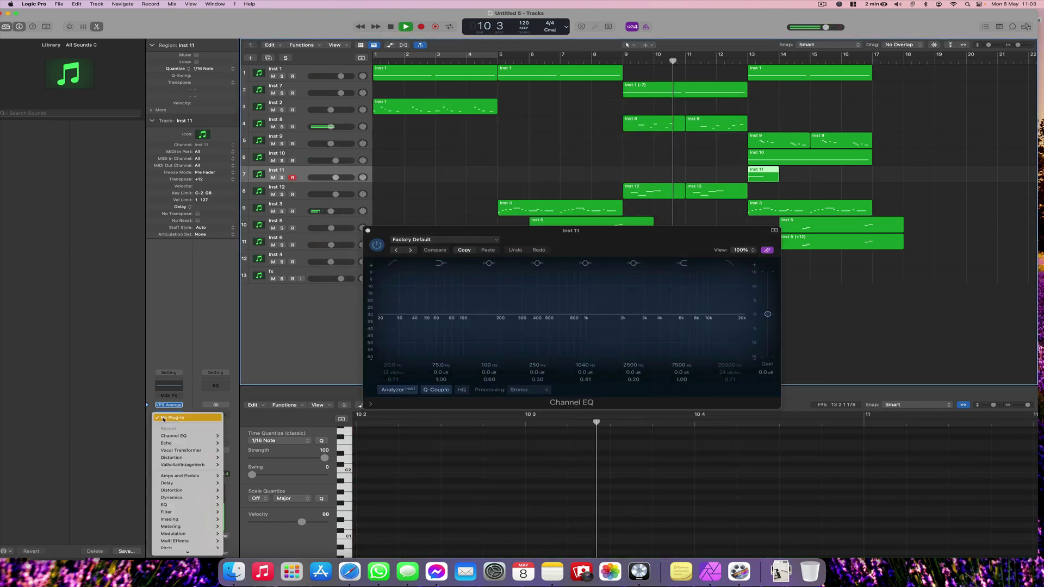
{"action": "mouse_move", "coordinate": [180, 483]}
{"action": "mouse_move", "coordinate": [243, 491]}
{"action": "left_click", "coordinate": [284, 491]}
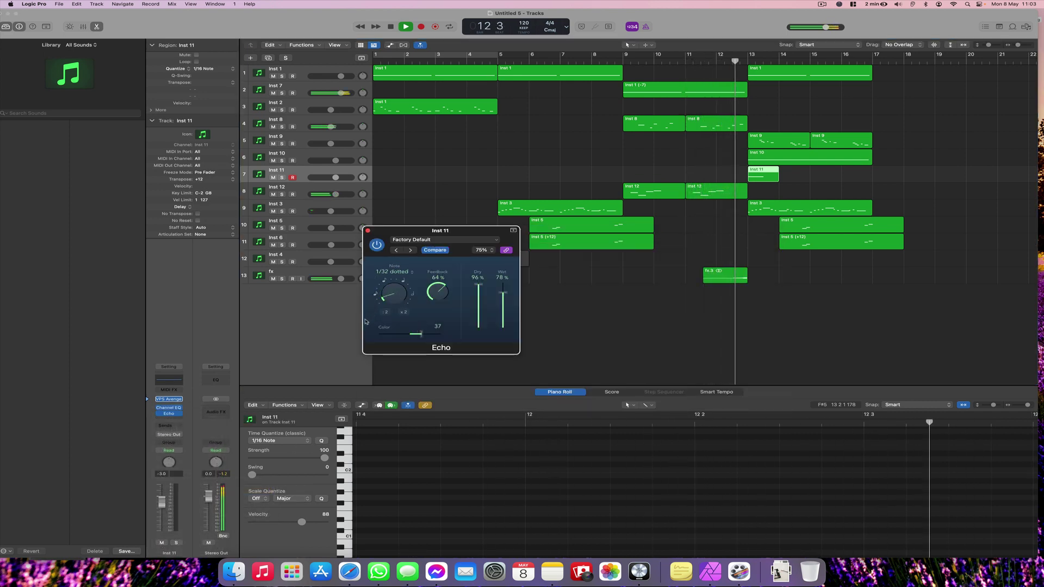
{"action": "left_click_drag", "start_coordinate": [383, 297], "coordinate": [365, 262]}
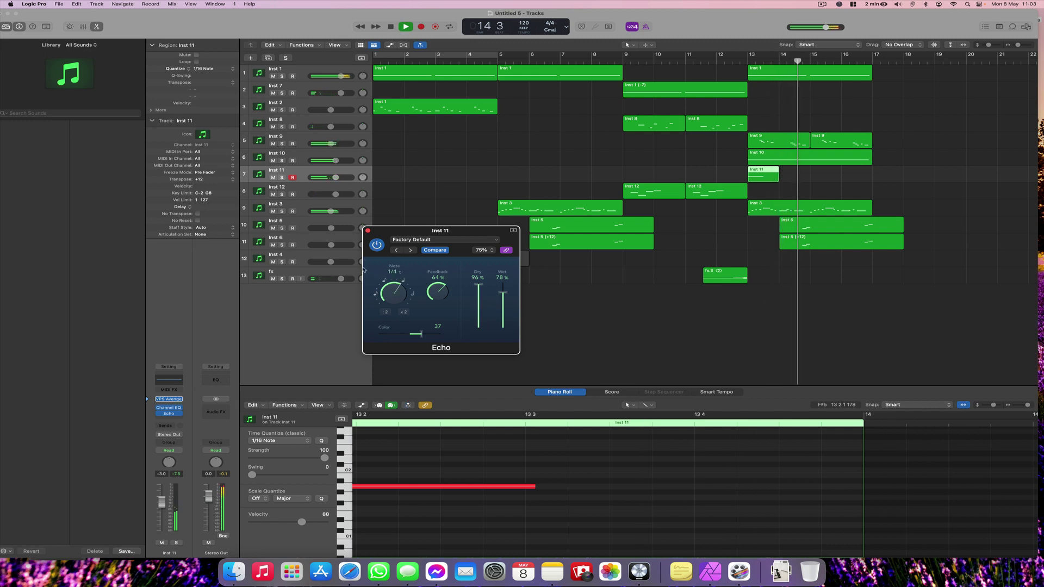
{"action": "left_click", "coordinate": [725, 214]}
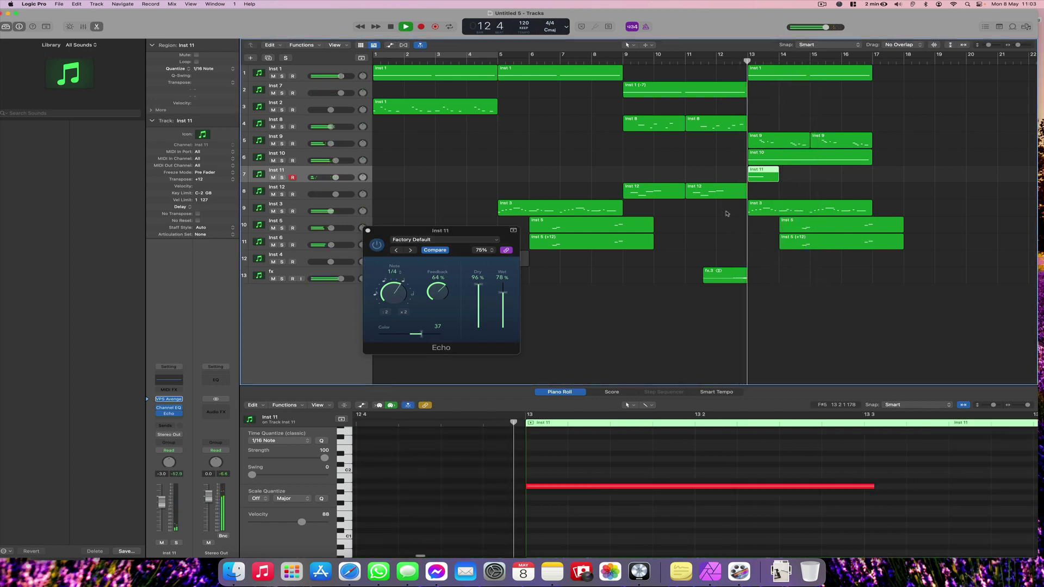
{"action": "left_click", "coordinate": [367, 230]}
Lower the Inst 11 volume to about -6.6 dB, copy its bar 13 region to bar 15 and replay from bar 8.
{"action": "left_click_drag", "start_coordinate": [336, 178], "coordinate": [329, 177]}
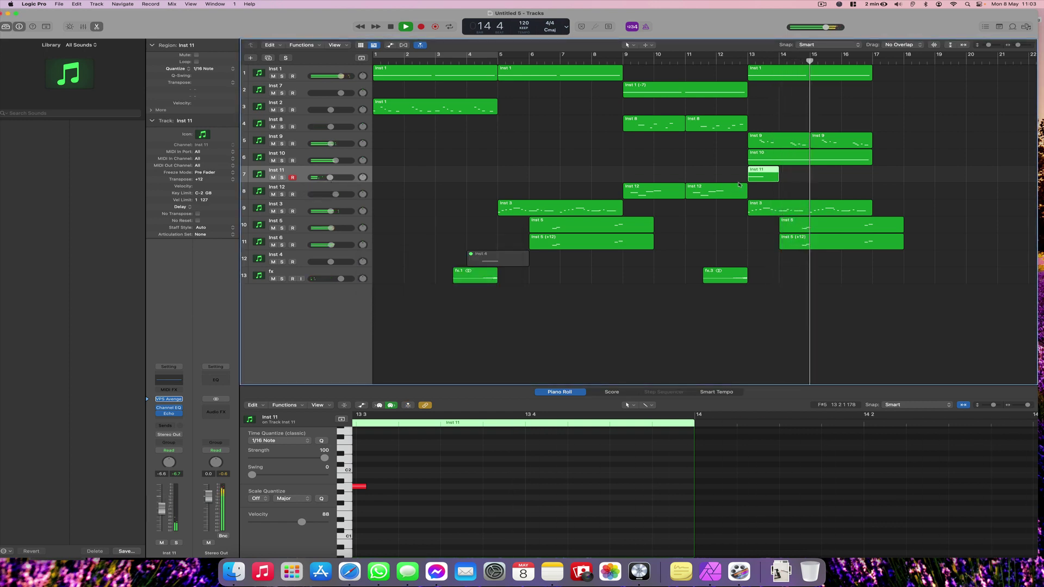
{"action": "left_click_drag", "start_coordinate": [778, 175], "coordinate": [840, 175]}
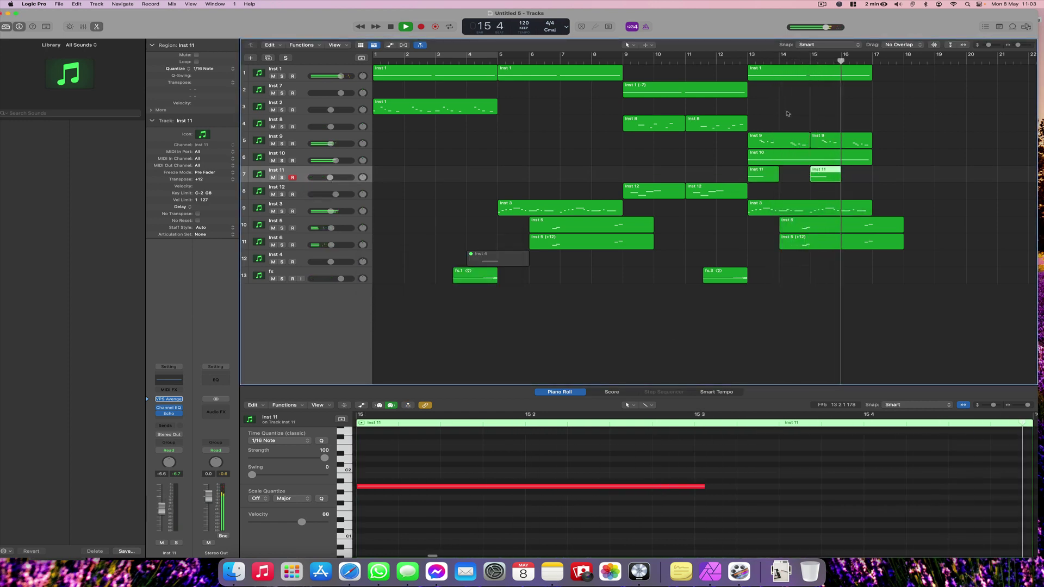
{"action": "left_click", "coordinate": [591, 62]}
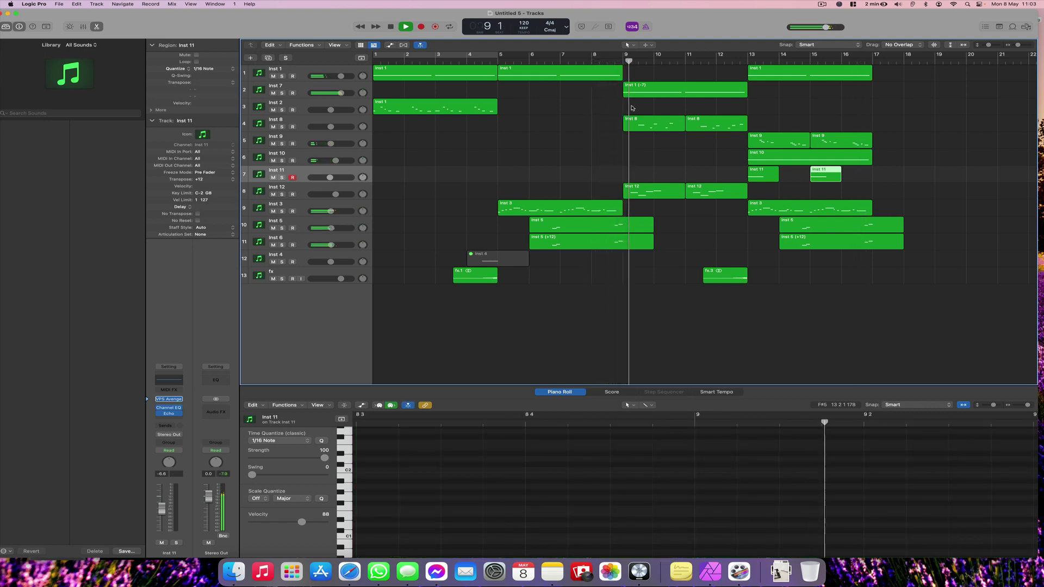
Add a Channel EQ to Inst 12 and cut its high frequencies with the high shelf and high-cut bands.
{"action": "left_click", "coordinate": [278, 188]}
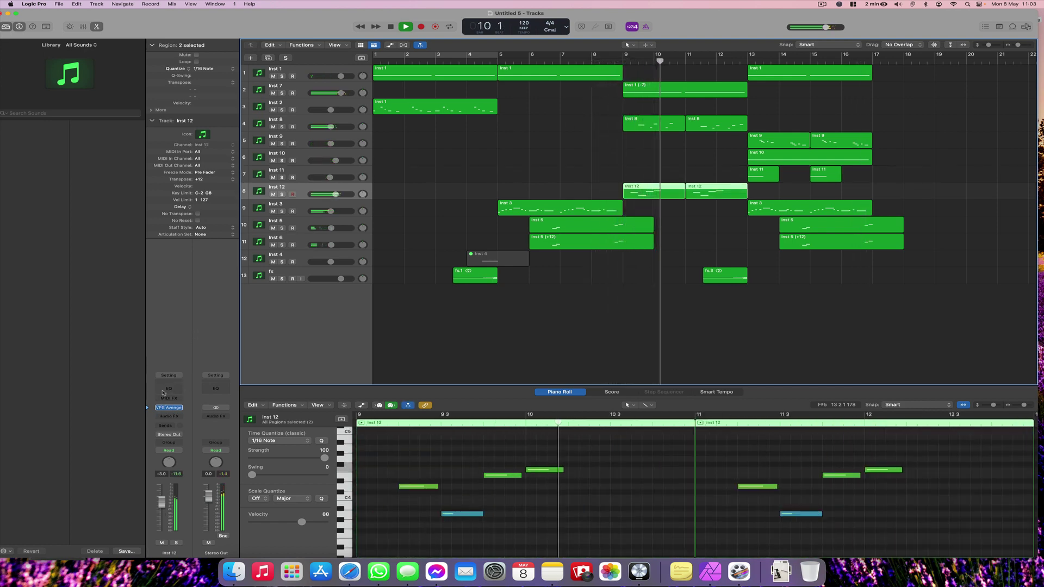
{"action": "left_click", "coordinate": [164, 390]}
{"action": "left_click", "coordinate": [689, 132]}
{"action": "left_click_drag", "start_coordinate": [664, 211], "coordinate": [498, 226]}
{"action": "left_click_drag", "start_coordinate": [678, 166], "coordinate": [530, 243]}
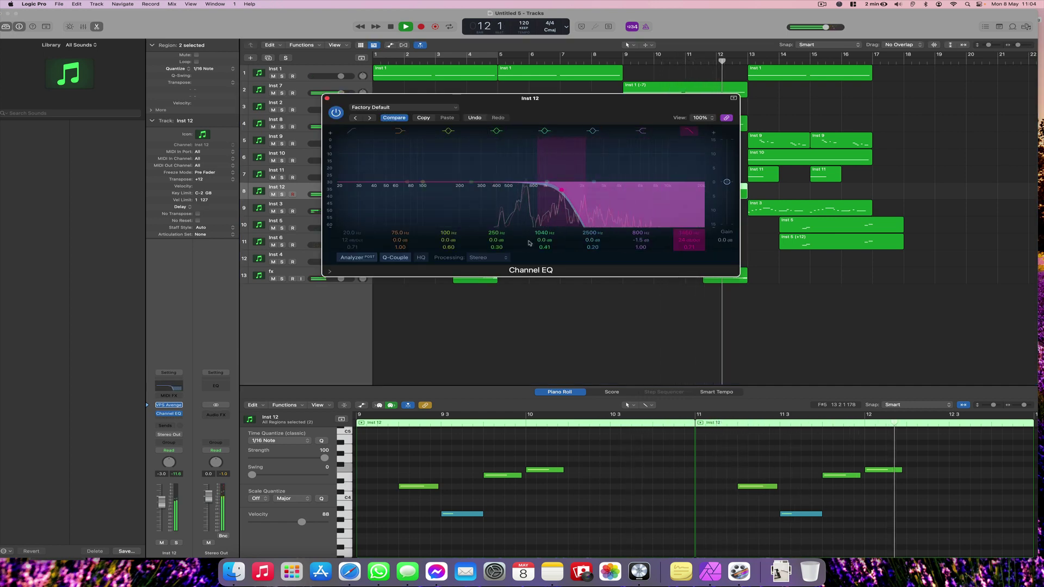
{"action": "left_click", "coordinate": [327, 98]}
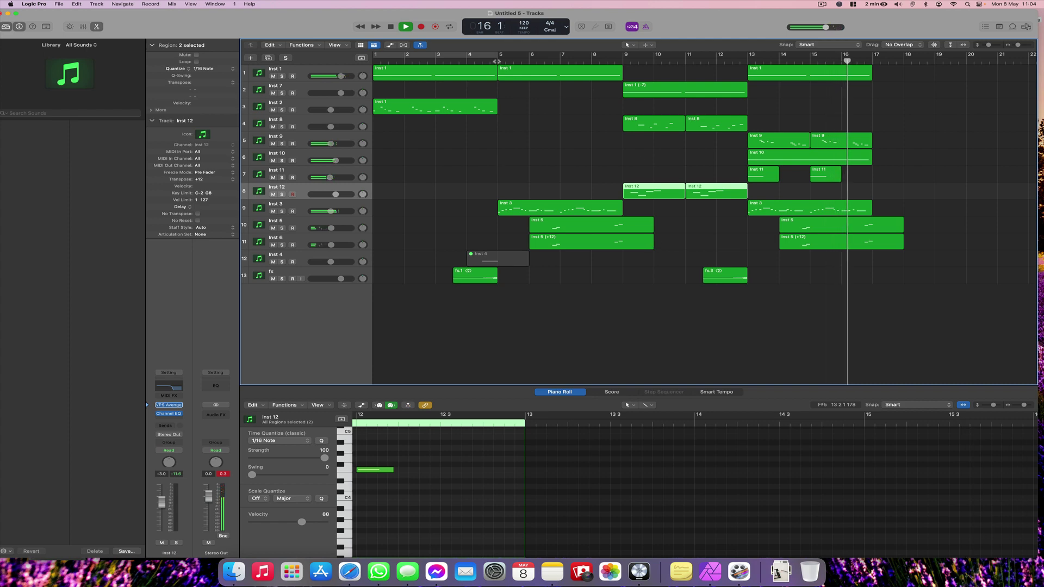
Send Inst 12 to Bus 1, insert ValhallaVintageVerb on that bus and raise the send level during playback.
{"action": "left_click", "coordinate": [463, 58]}
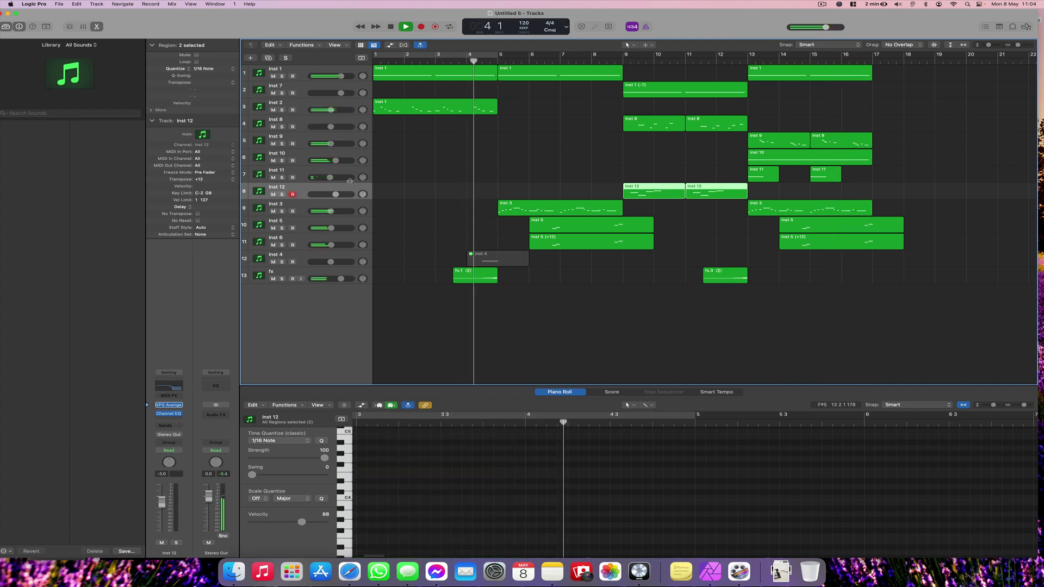
{"action": "left_click", "coordinate": [169, 426]}
{"action": "mouse_move", "coordinate": [182, 436]}
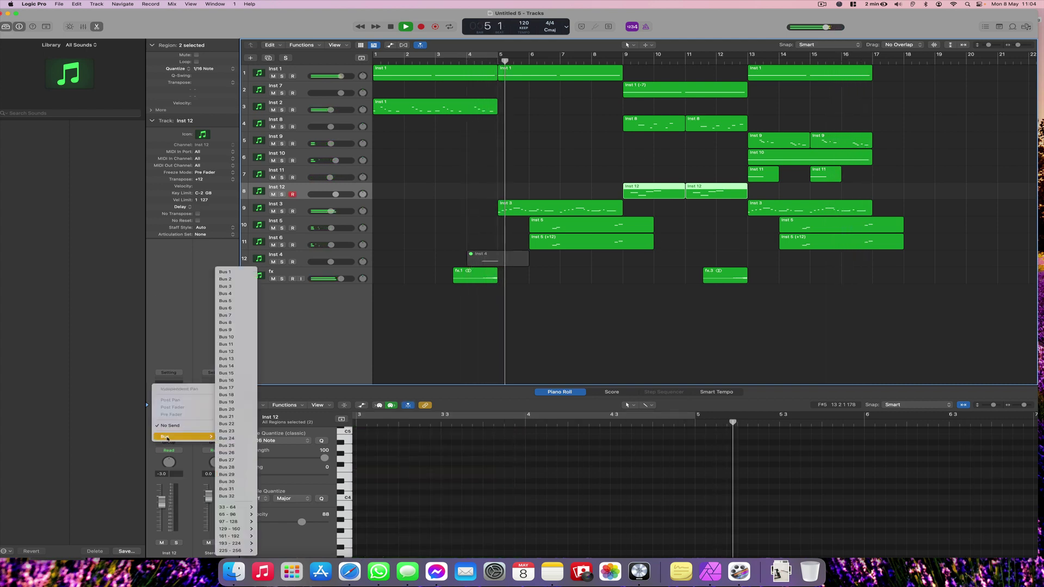
{"action": "left_click", "coordinate": [242, 273]}
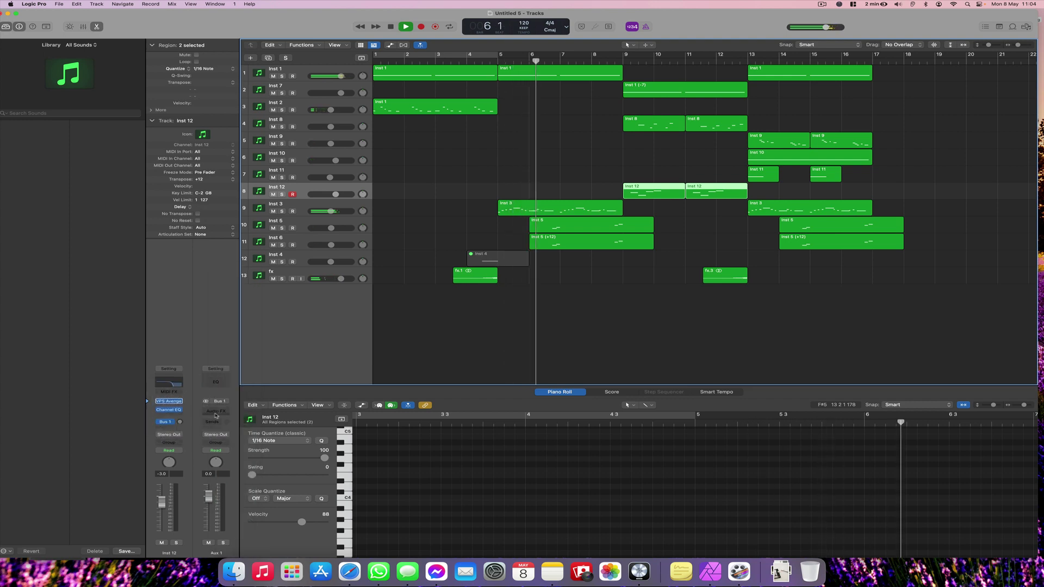
{"action": "left_click", "coordinate": [216, 415]}
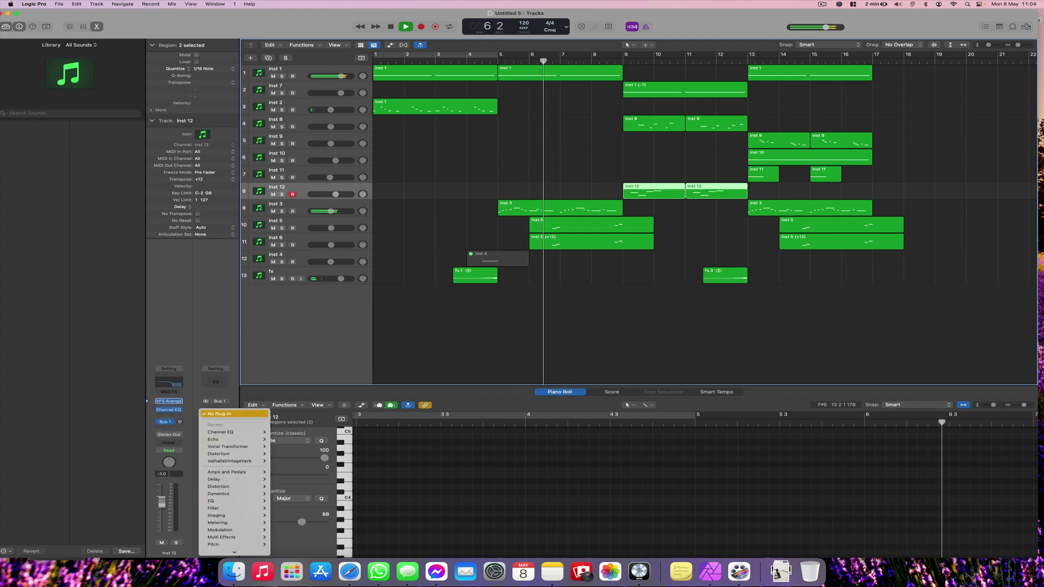
{"action": "left_click", "coordinate": [229, 461]}
{"action": "left_click_drag", "start_coordinate": [180, 422], "coordinate": [186, 379]}
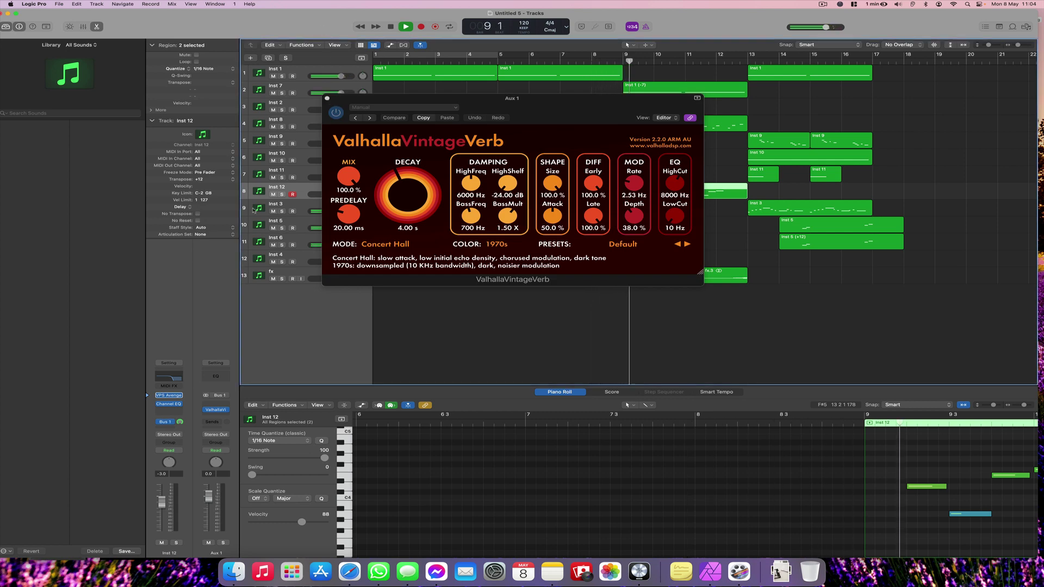
Cut the low frequencies of Inst 12 in its Channel EQ and close the plug-in window.
{"action": "left_click", "coordinate": [175, 376]}
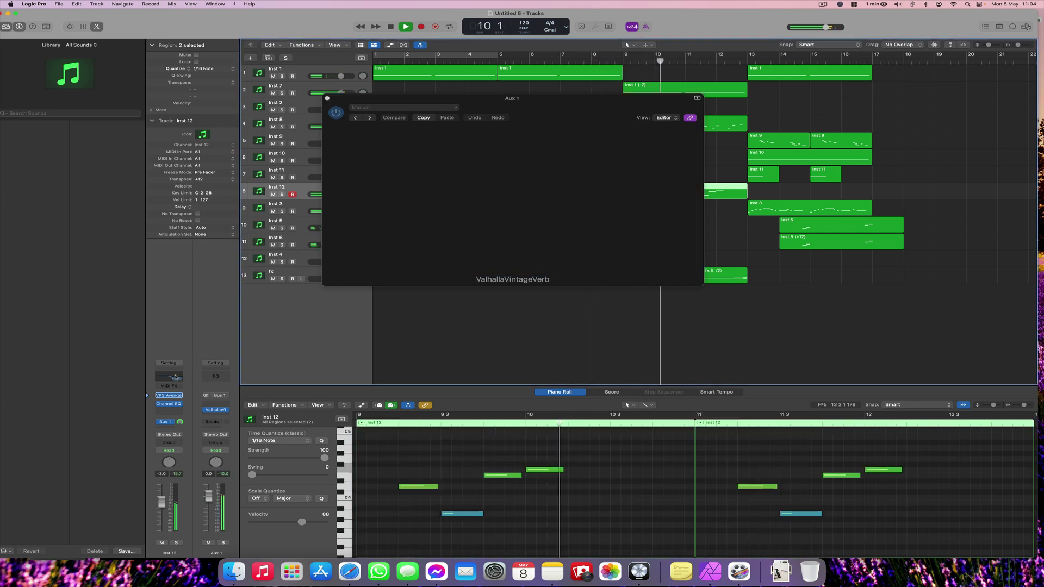
{"action": "left_click_drag", "start_coordinate": [381, 217], "coordinate": [557, 221]}
{"action": "left_click", "coordinate": [327, 98]}
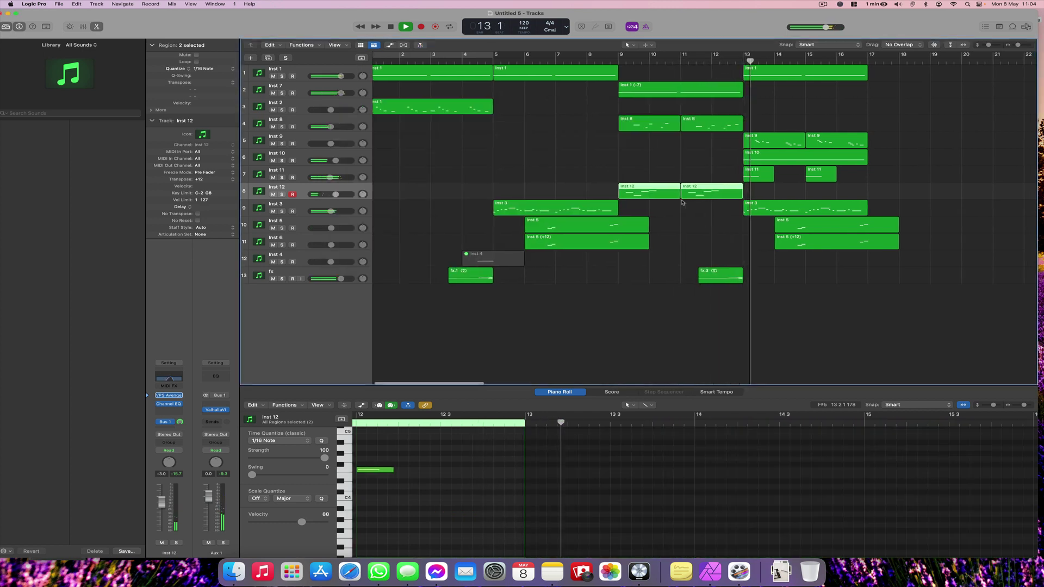
Insert a Distortion plug-in after the Echo on Inst 11 and load its Heavy Distortion factory preset while replaying from bar 11.
{"action": "left_click", "coordinate": [338, 174]}
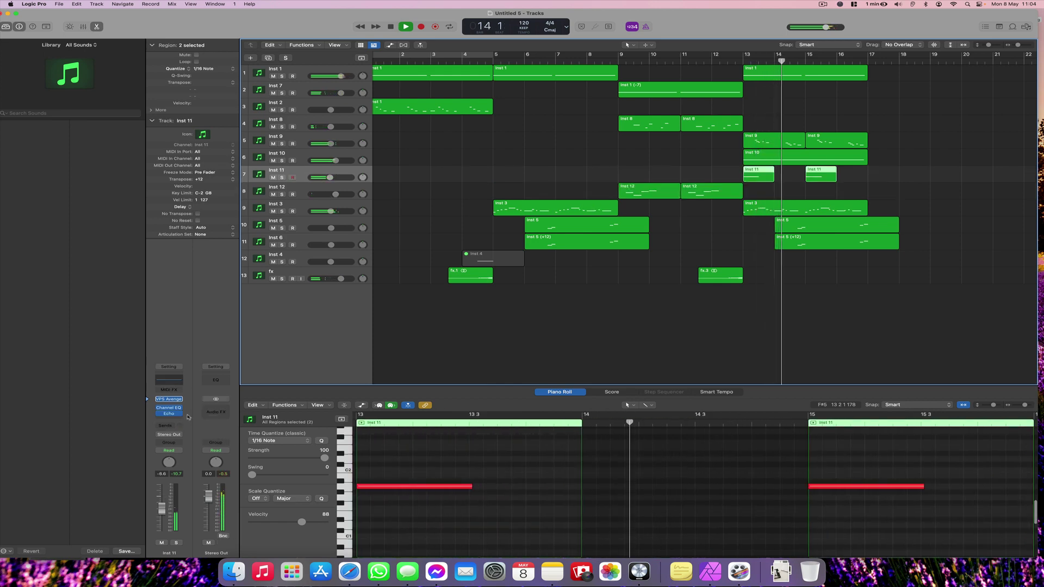
{"action": "left_click", "coordinate": [169, 417]}
{"action": "mouse_move", "coordinate": [187, 485]}
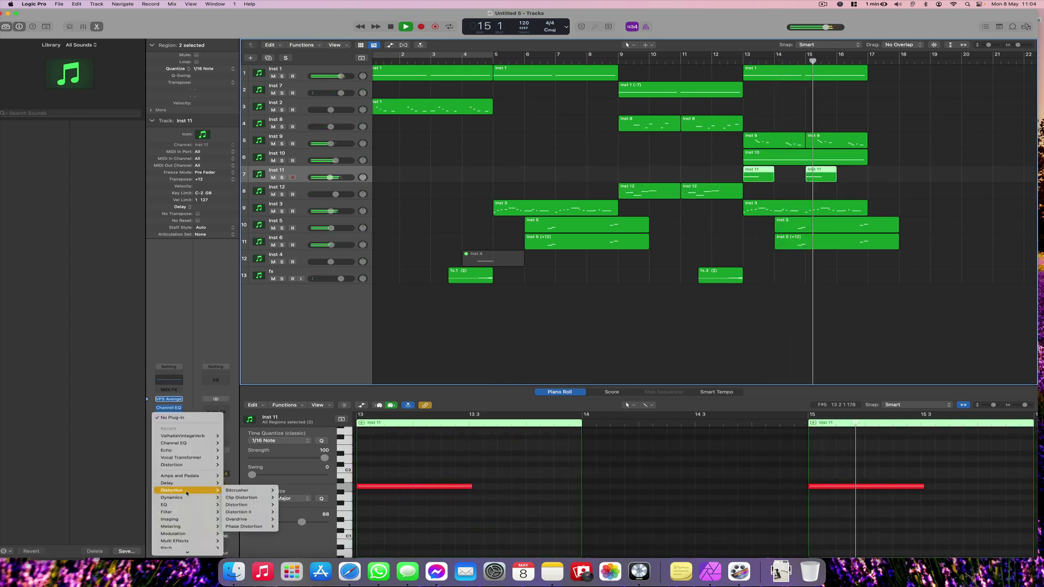
{"action": "left_click", "coordinate": [236, 505]}
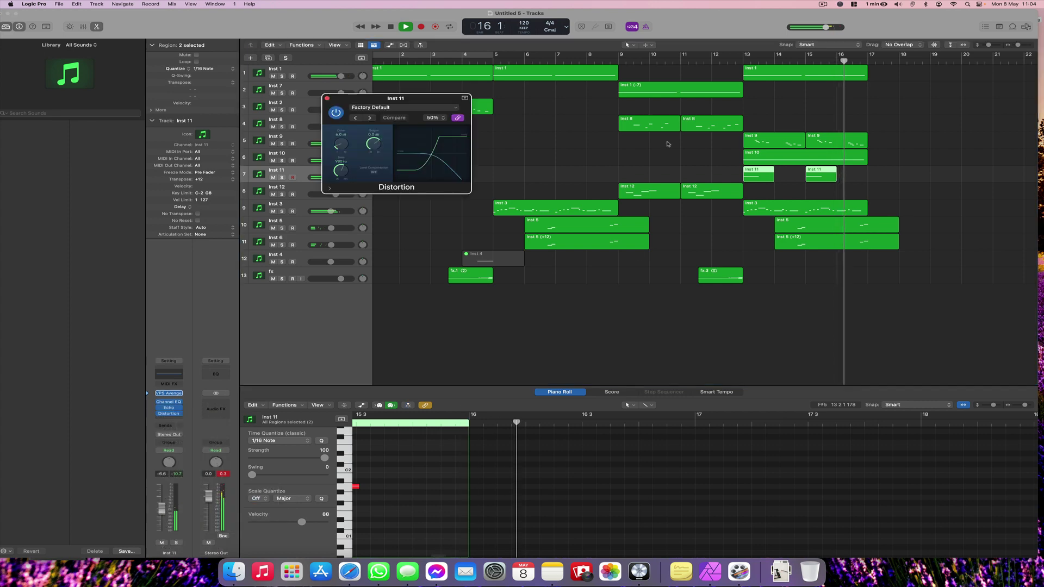
{"action": "left_click", "coordinate": [701, 58]}
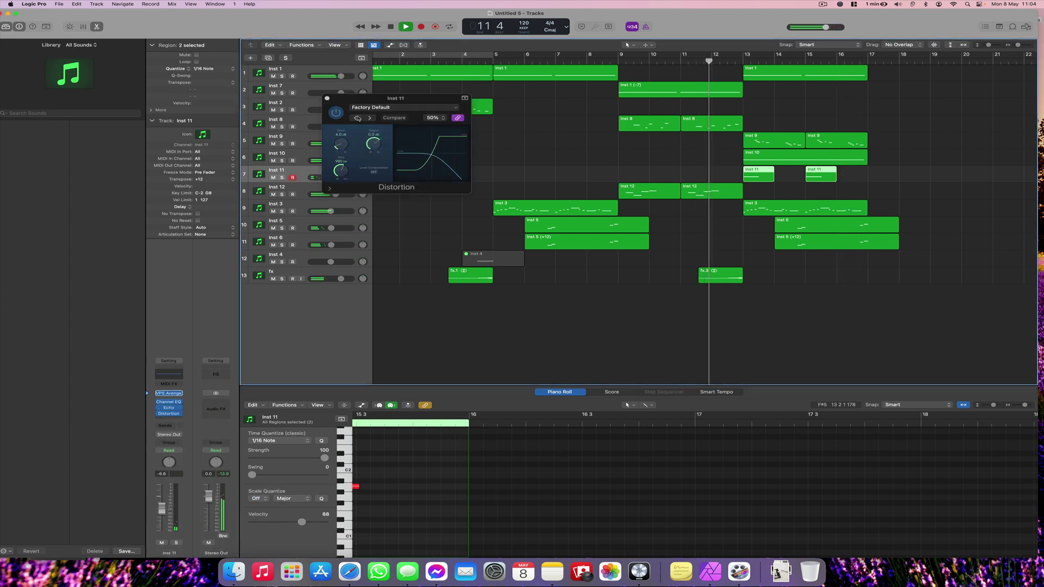
{"action": "left_click", "coordinate": [375, 108]}
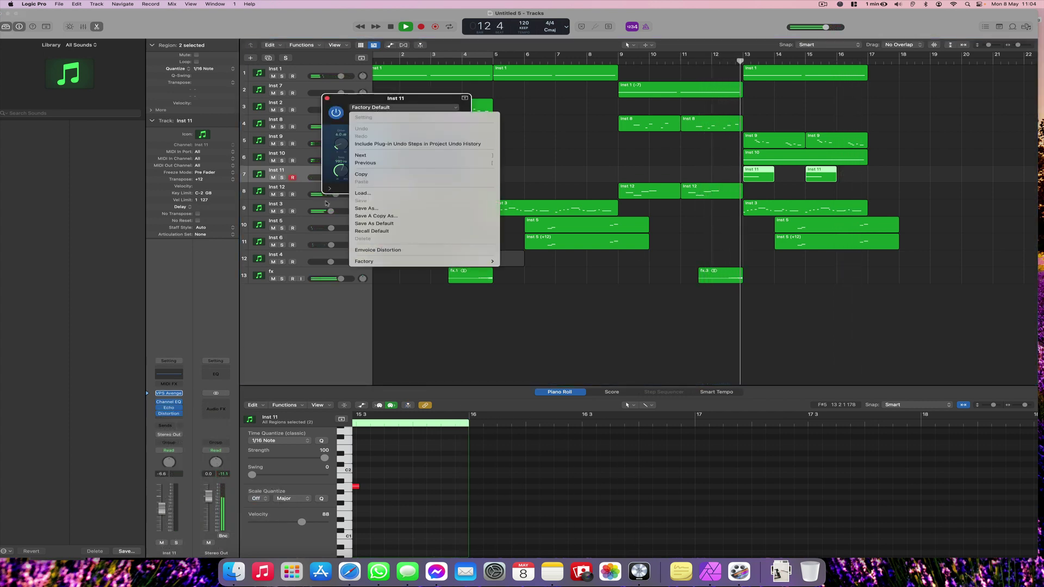
{"action": "mouse_move", "coordinate": [479, 261]}
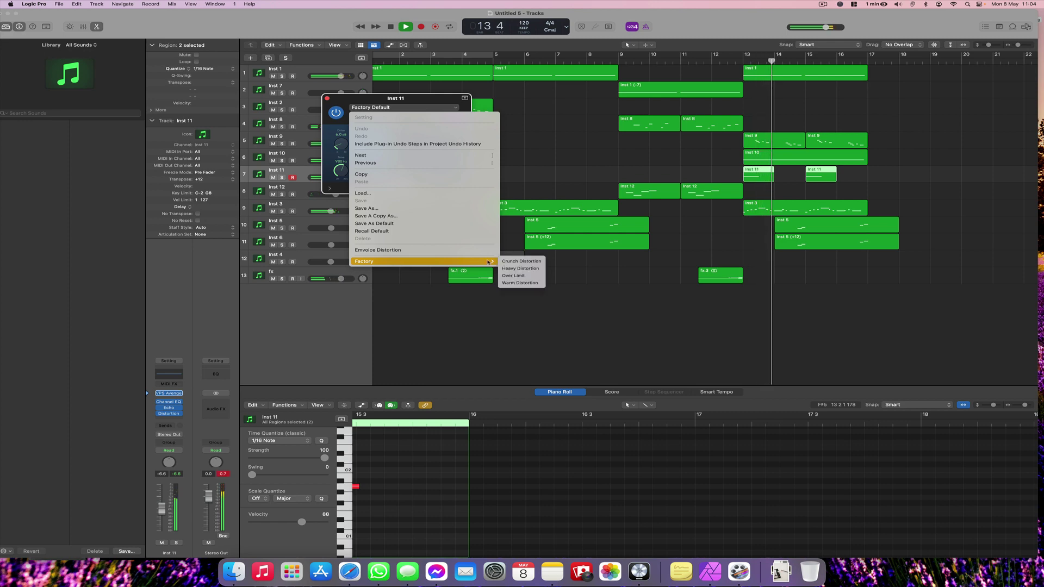
{"action": "left_click", "coordinate": [520, 268]}
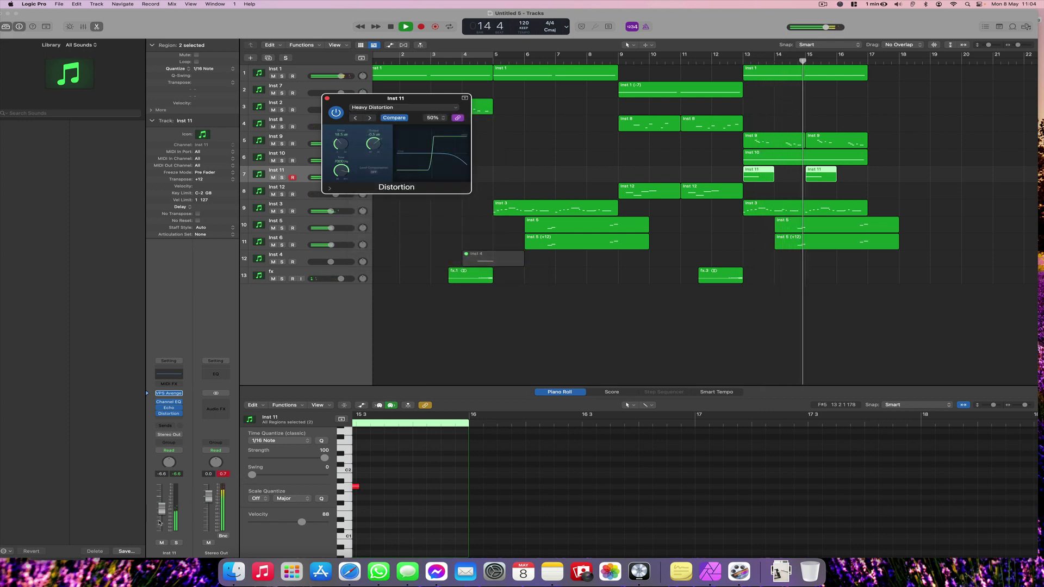
Lower the Inst 11 volume to about -17.4 dB, replay from bar 12 and close the Distortion window.
{"action": "left_click_drag", "start_coordinate": [161, 510], "coordinate": [162, 521]}
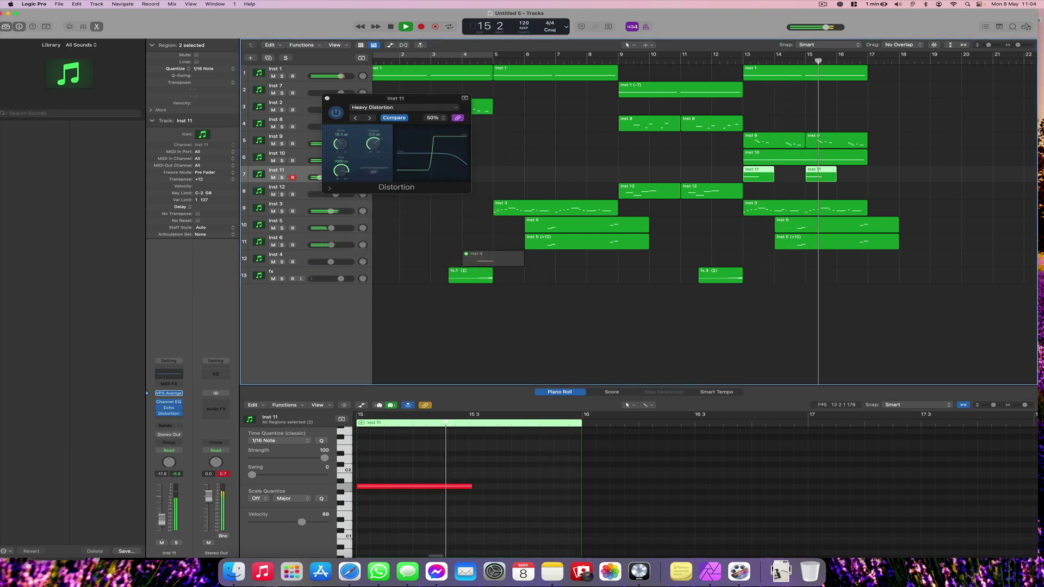
{"action": "left_click", "coordinate": [726, 61]}
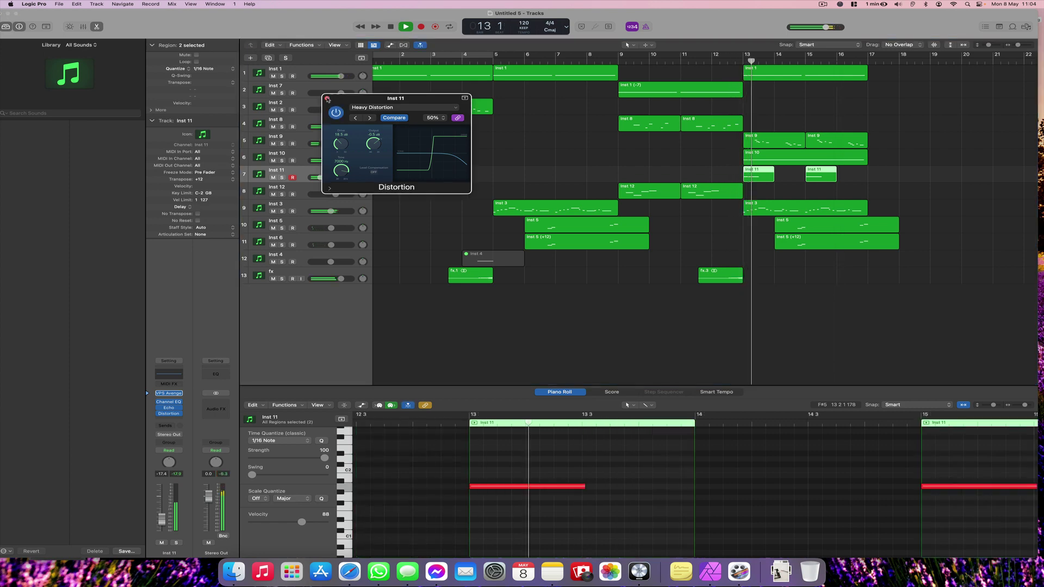
{"action": "left_click", "coordinate": [328, 99]}
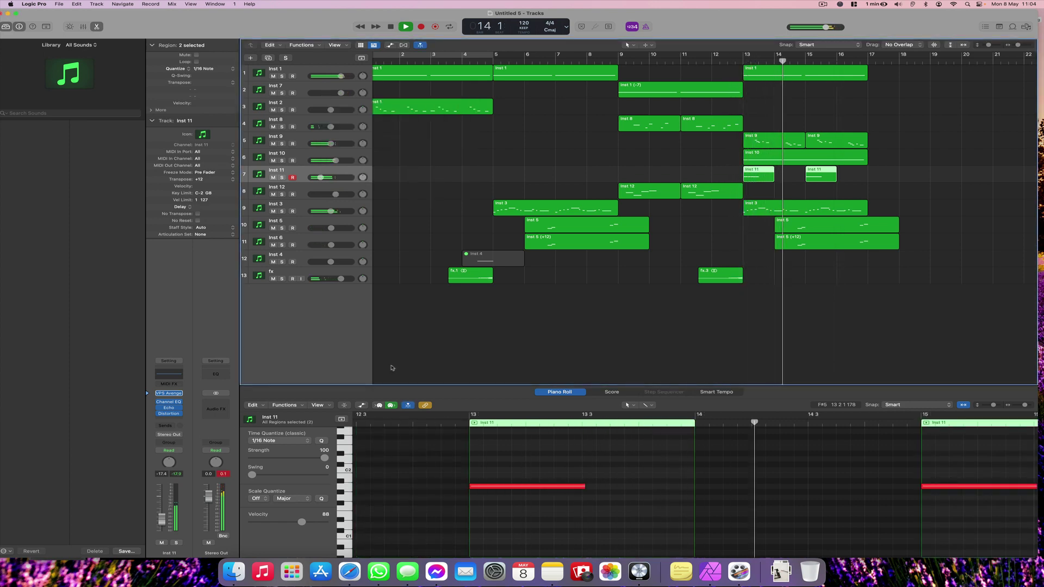
Copy the first reversed region on the fx track so that the copy ends at bar 17.
{"action": "left_click_drag", "start_coordinate": [471, 276], "coordinate": [830, 280]}
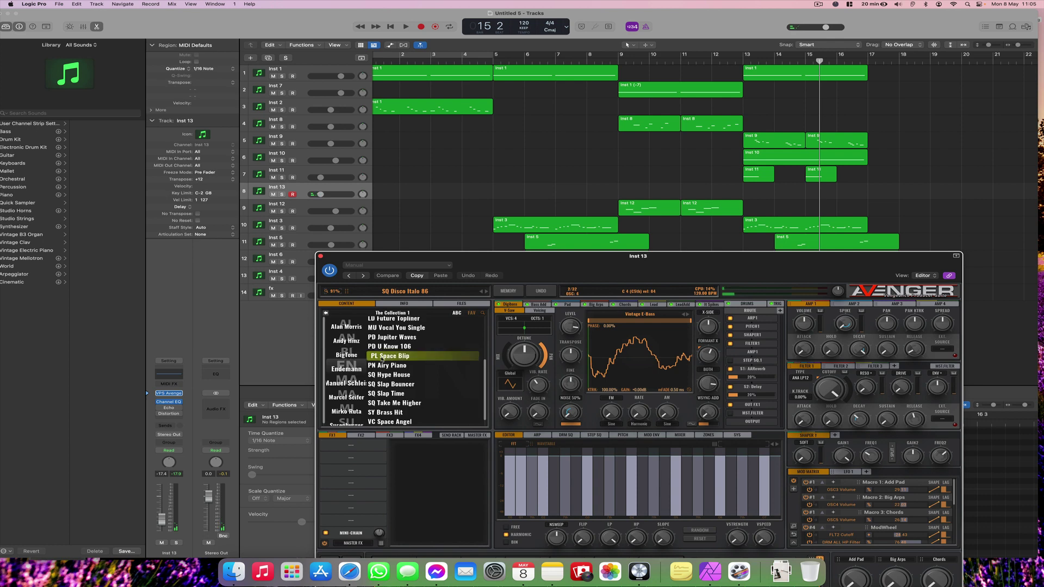
Load the PL Space Blip preset in the Inst 13 Avenger and record a short phrase in bar 14 during playback.
{"action": "left_click", "coordinate": [382, 359]}
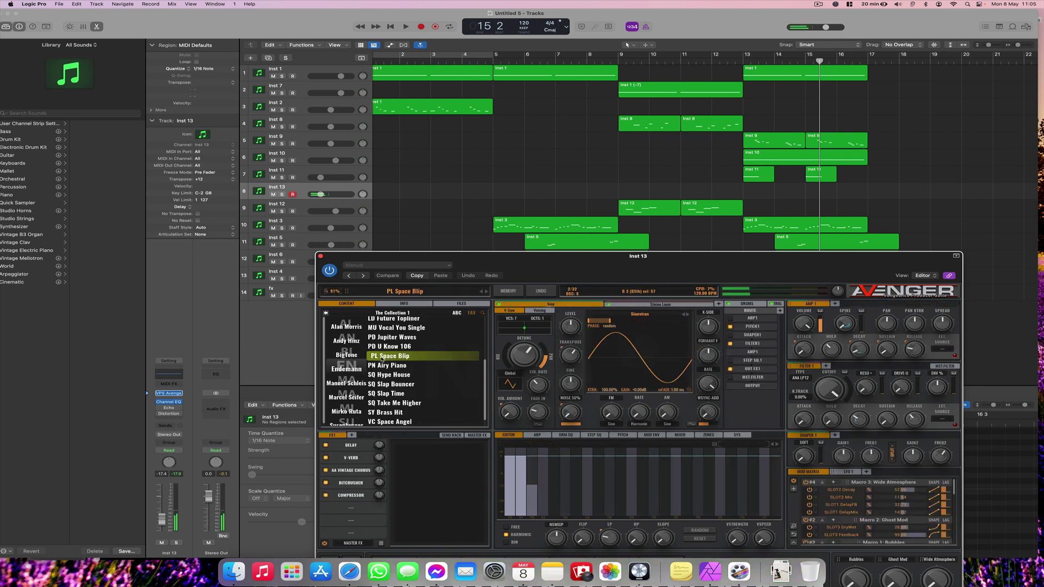
{"action": "double_click", "coordinate": [733, 60]}
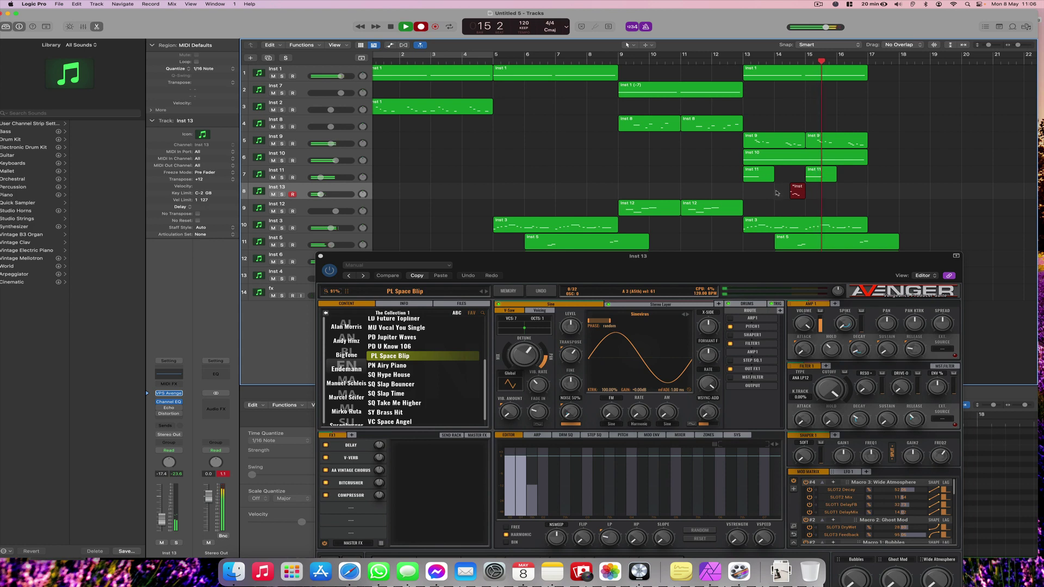
{"action": "key", "text": "space"}
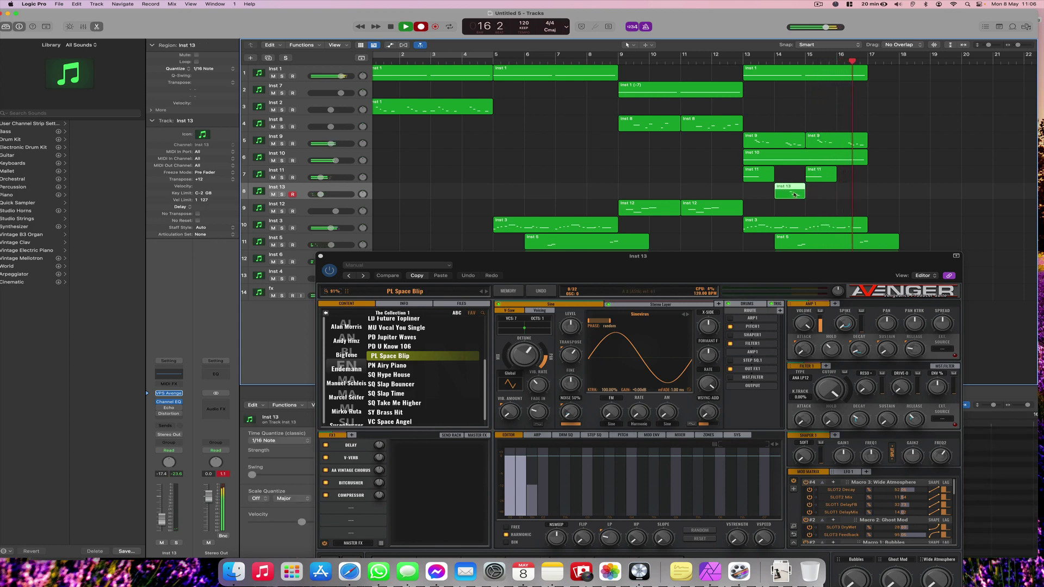
Copy the Inst 13 region from bar 14 to bar 16, raise the track volume to about -13.2 dB and close the Avenger window.
{"action": "left_click_drag", "start_coordinate": [794, 194], "coordinate": [857, 195]}
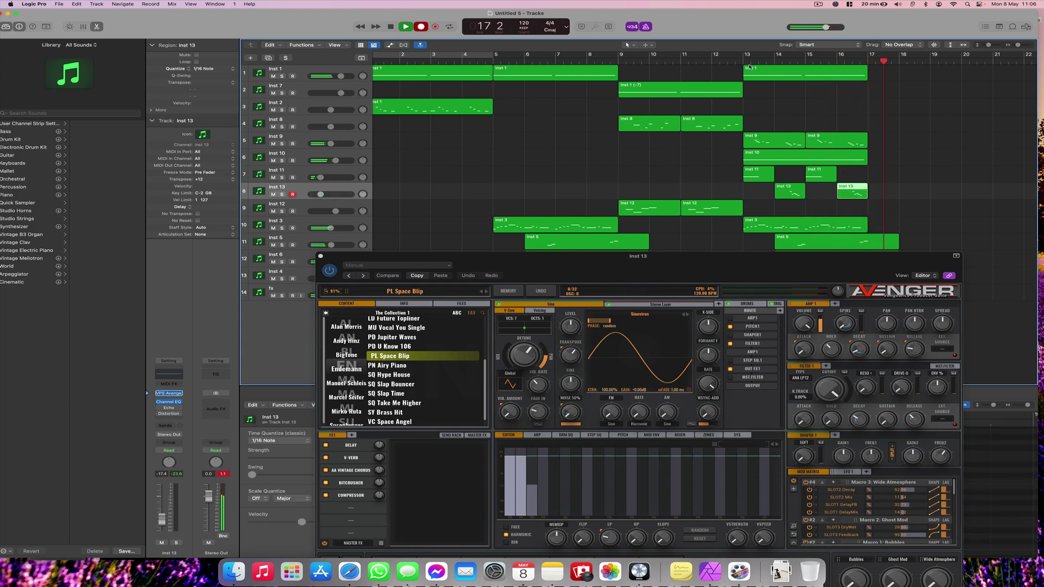
{"action": "key", "text": "space"}
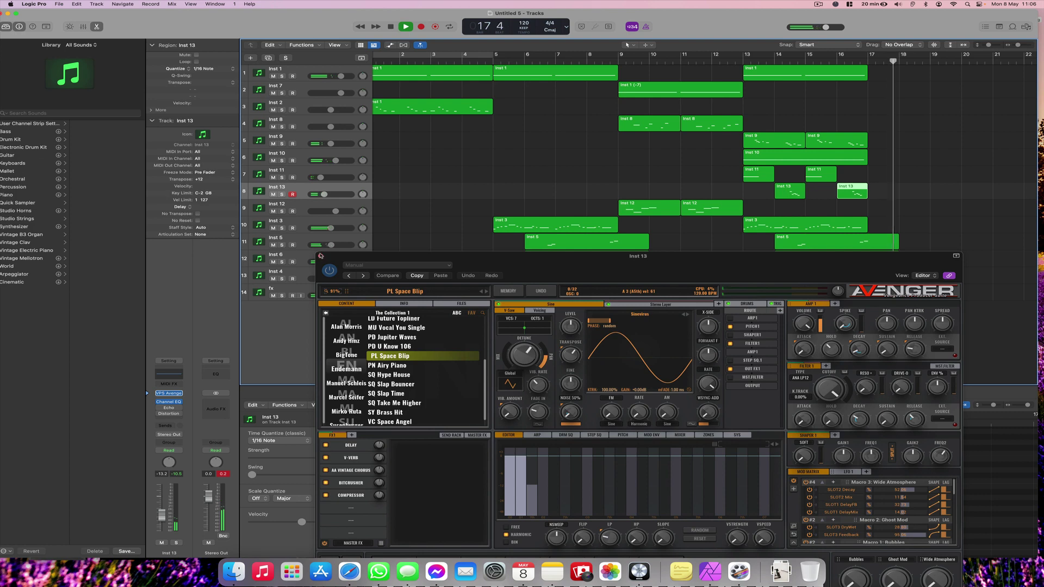
{"action": "left_click", "coordinate": [321, 256]}
{"action": "scroll", "coordinate": [404, 67], "scroll_direction": "left", "scroll_amount": 2}
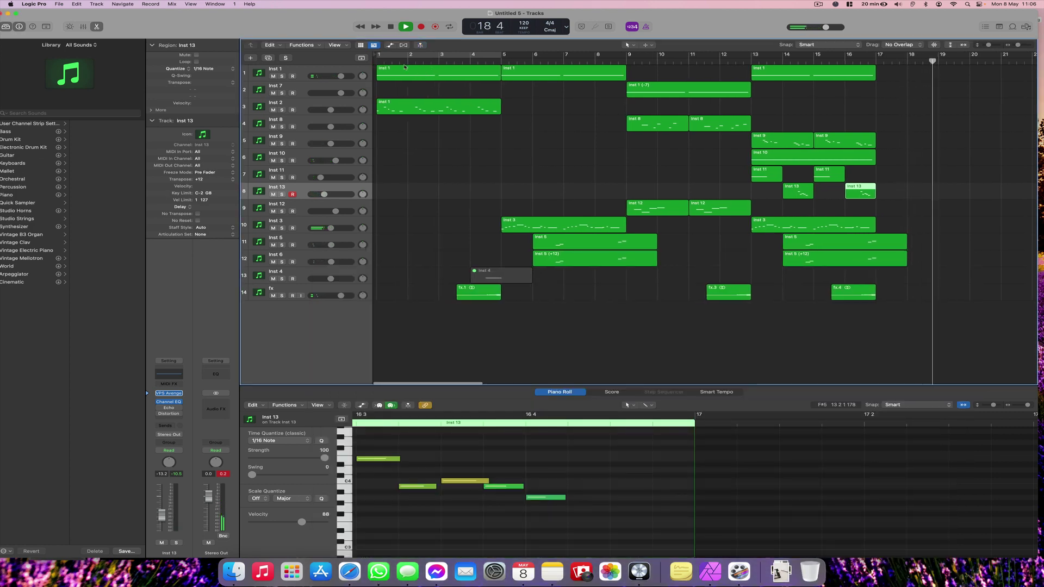
Return to the start and load the Heavy Mix factory channel strip setting on the Stereo Out.
{"action": "key", "text": "Return"}
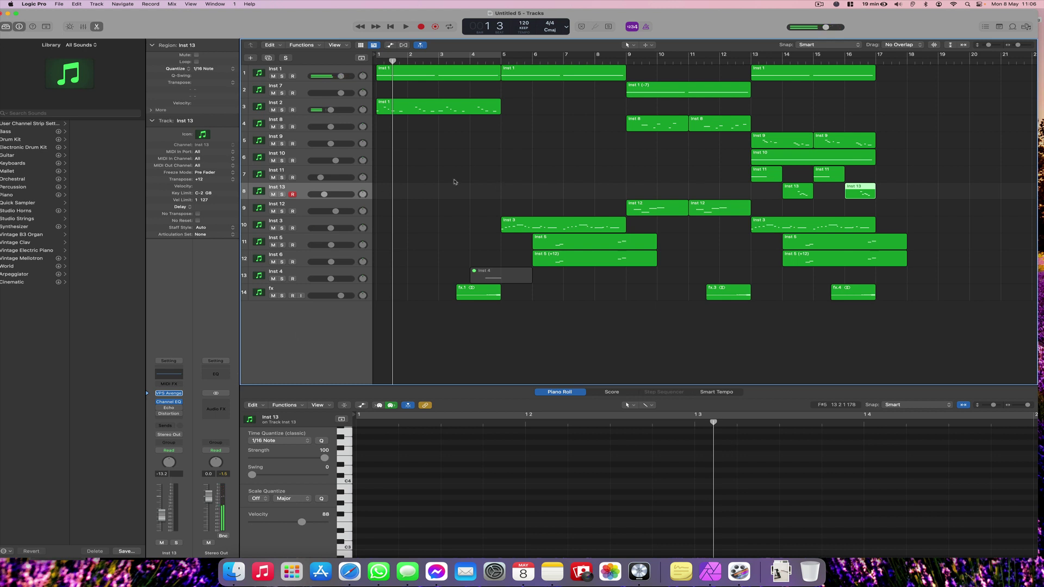
{"action": "left_click", "coordinate": [215, 361]}
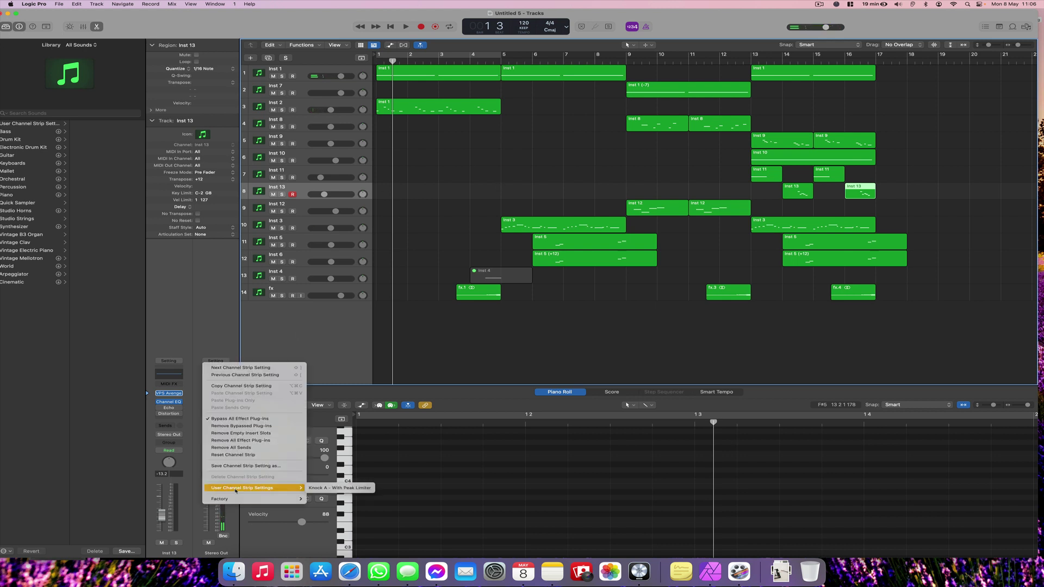
{"action": "mouse_move", "coordinate": [276, 498]}
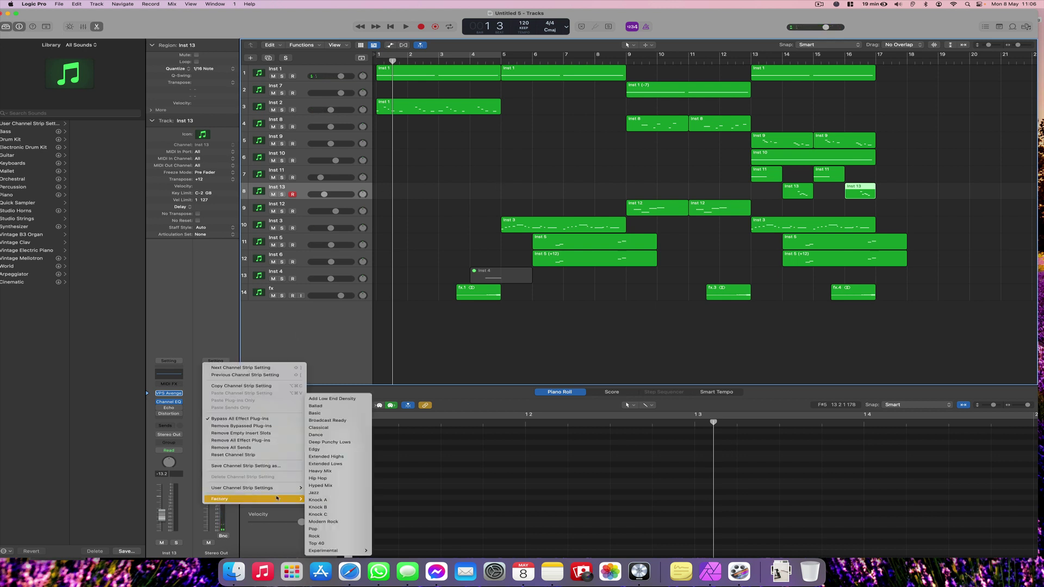
{"action": "left_click", "coordinate": [319, 471]}
Play the arrangement from bar 1 to listen to it with the new output processing.
{"action": "left_click", "coordinate": [373, 61]}
{"action": "key", "text": "space"}
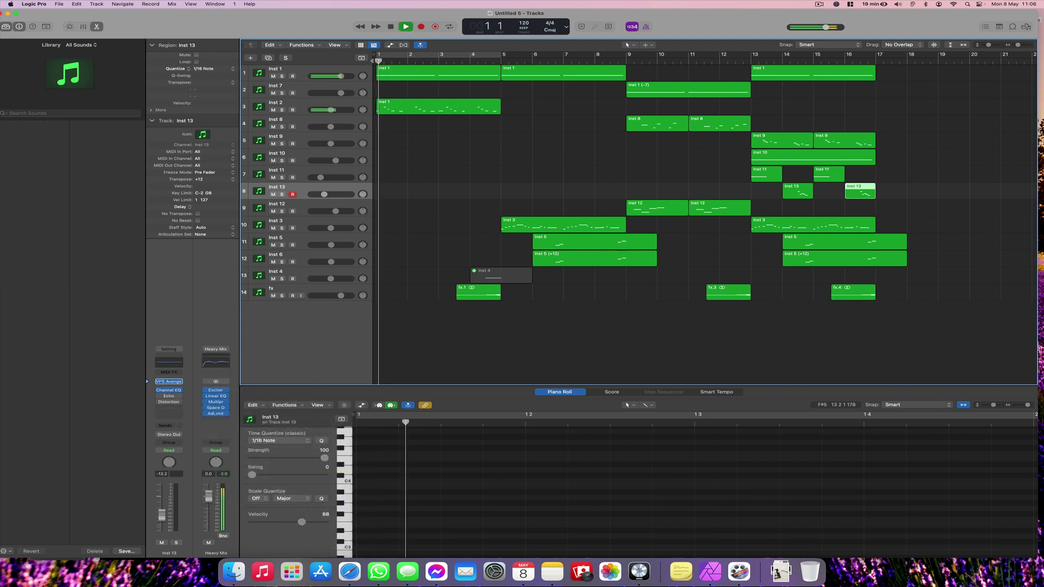
{"action": "key", "text": "space"}
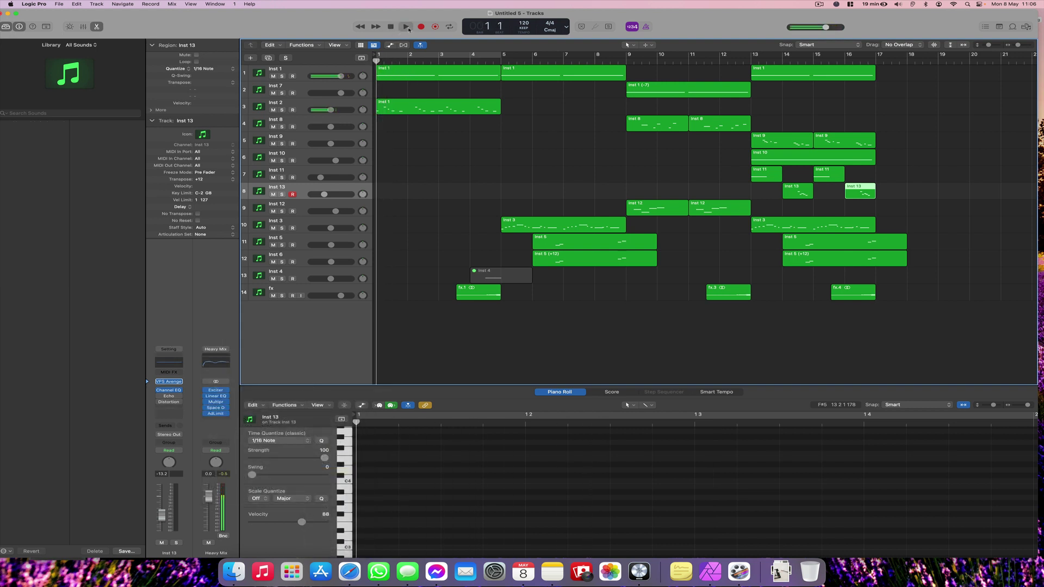
{"action": "left_click", "coordinate": [407, 26]}
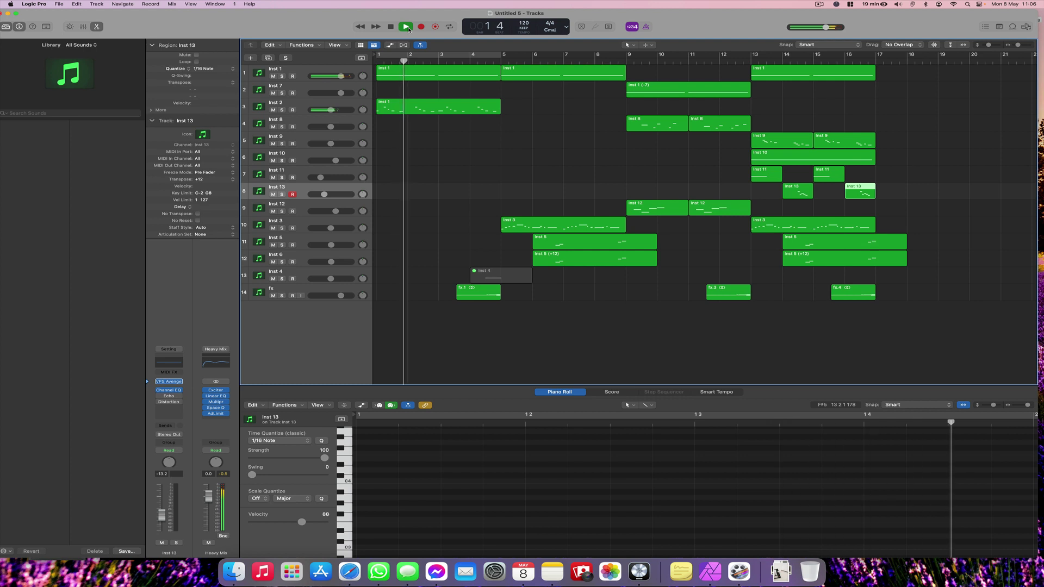